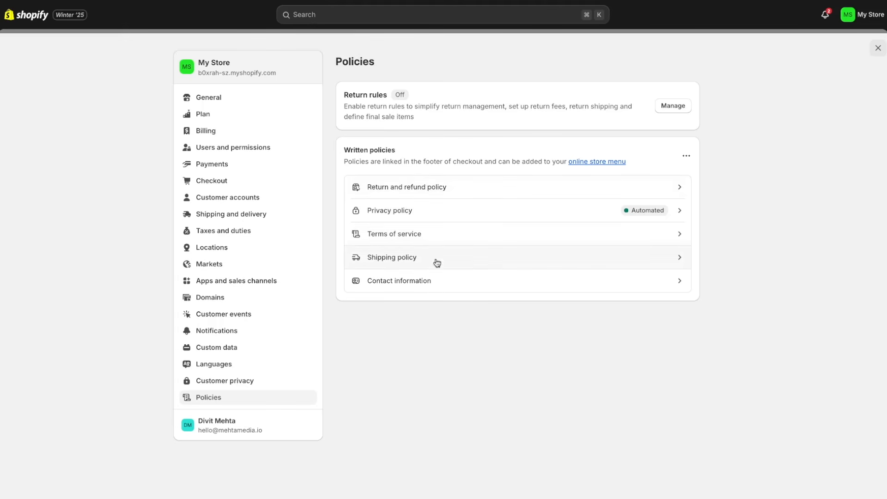
Look over the Shipping and delivery settings and the watch store's home page.
click(245, 218)
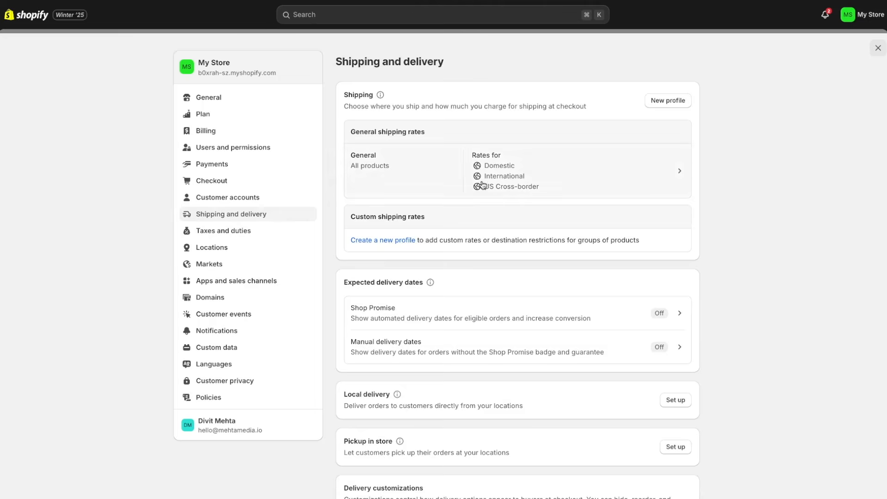
scroll(494, 301, down, 3)
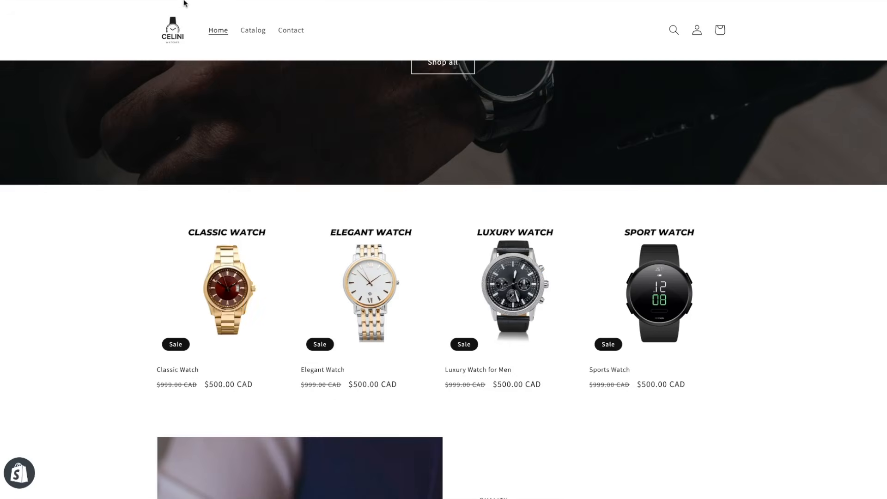
scroll(257, 142, up, 5)
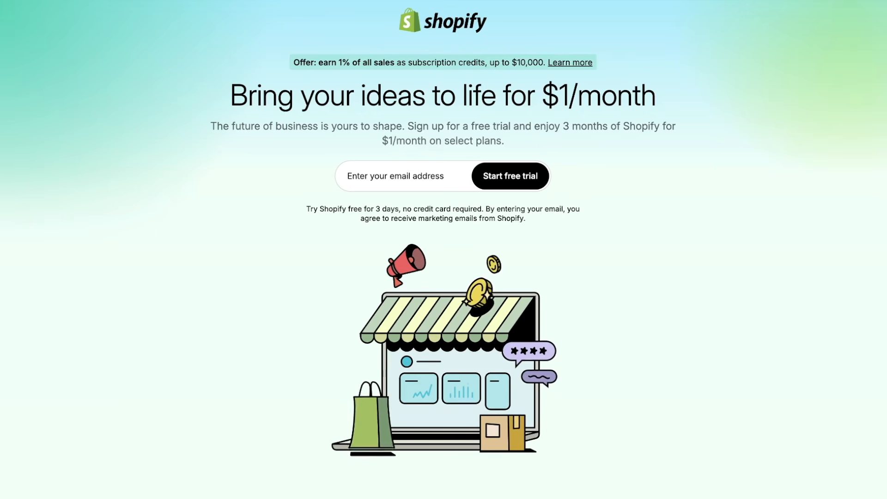
Read the free trial offer, including the promotional monthly price and the credit card condition.
drag(471, 128, 509, 128)
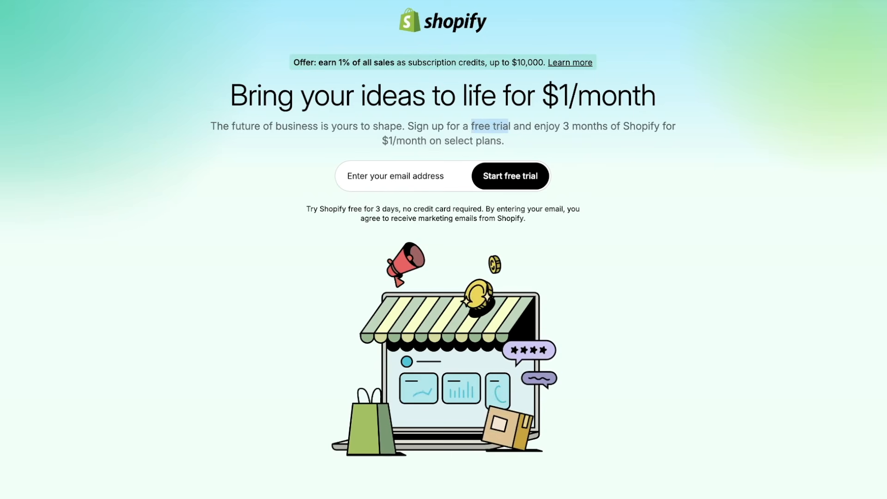
click(563, 128)
drag(564, 127, 654, 128)
drag(384, 141, 429, 141)
drag(404, 209, 470, 209)
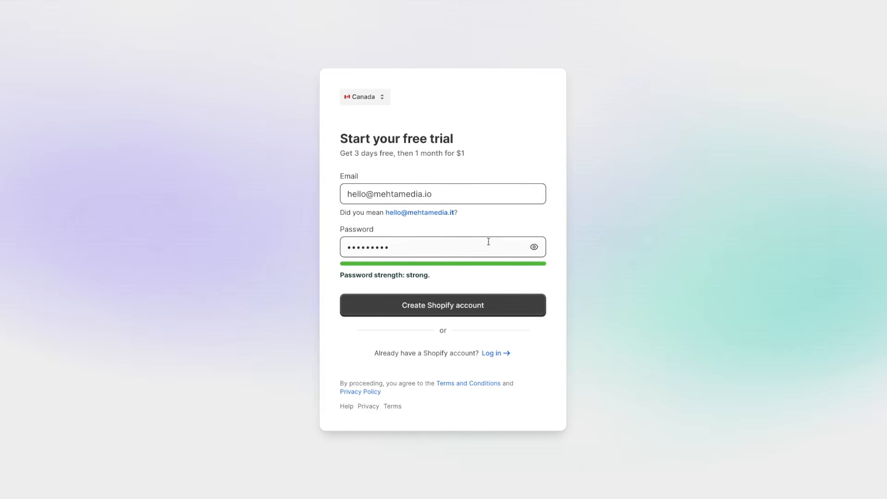
Complete the Shopify account sign-up without setup help, choosing the Basic plan and saving the business address.
click(480, 307)
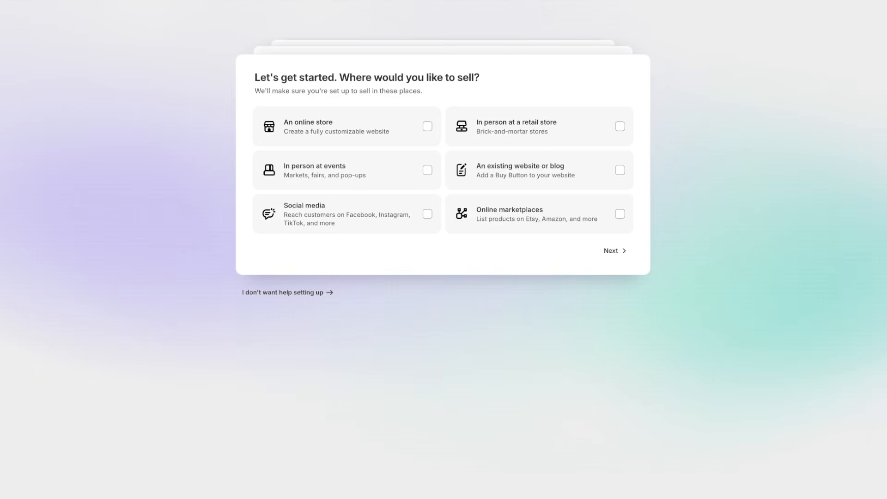
click(305, 294)
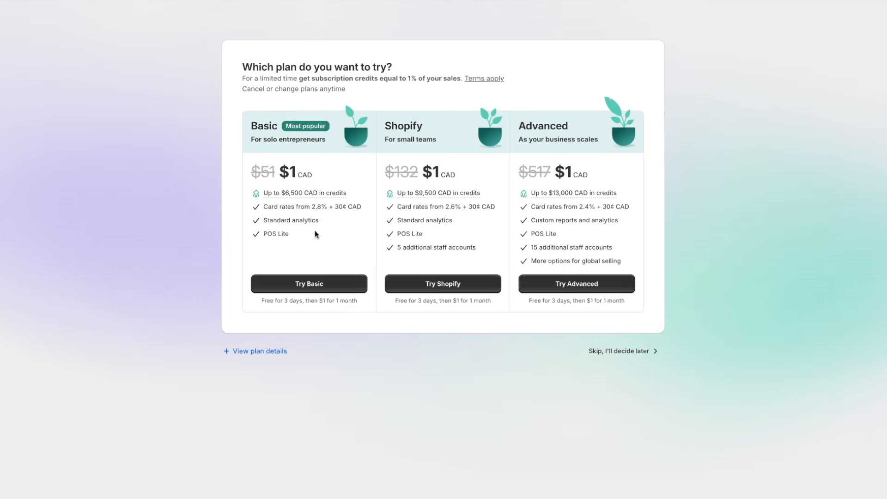
click(321, 285)
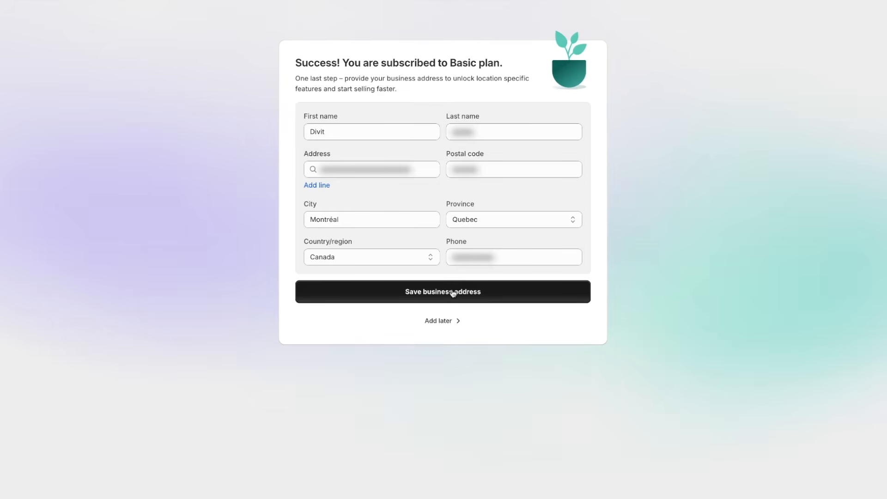
click(453, 292)
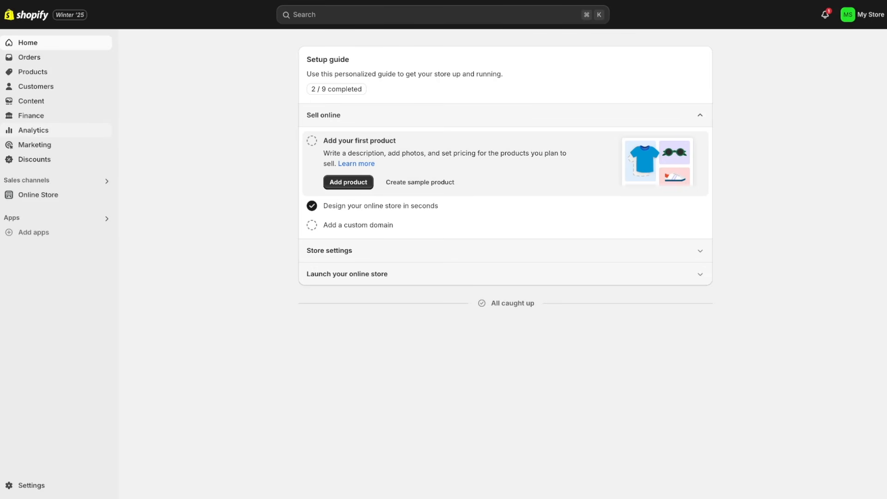
Open the online store's Themes page and browse the popular free themes.
click(46, 199)
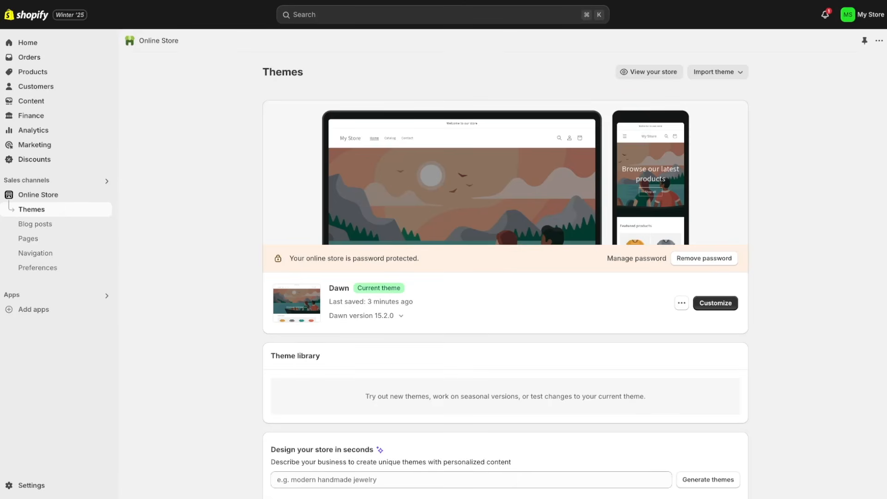
scroll(506, 263, down, 9)
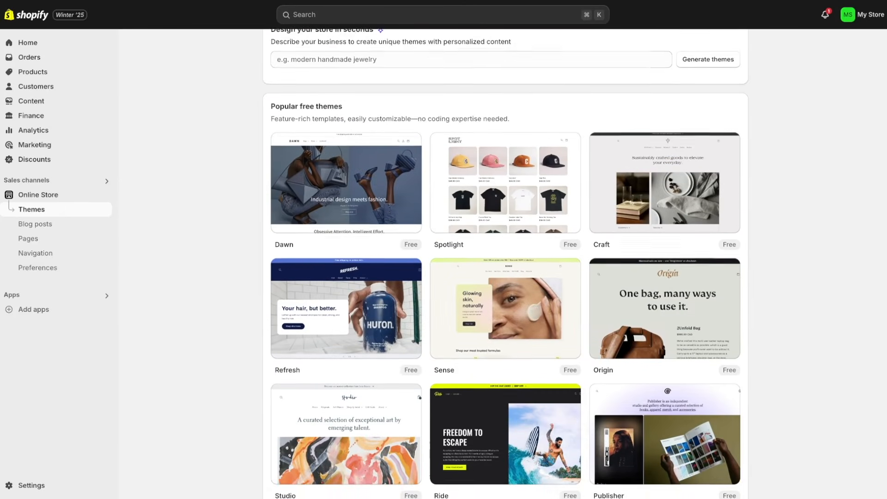
scroll(244, 79, down, 2)
scroll(244, 78, up, 1)
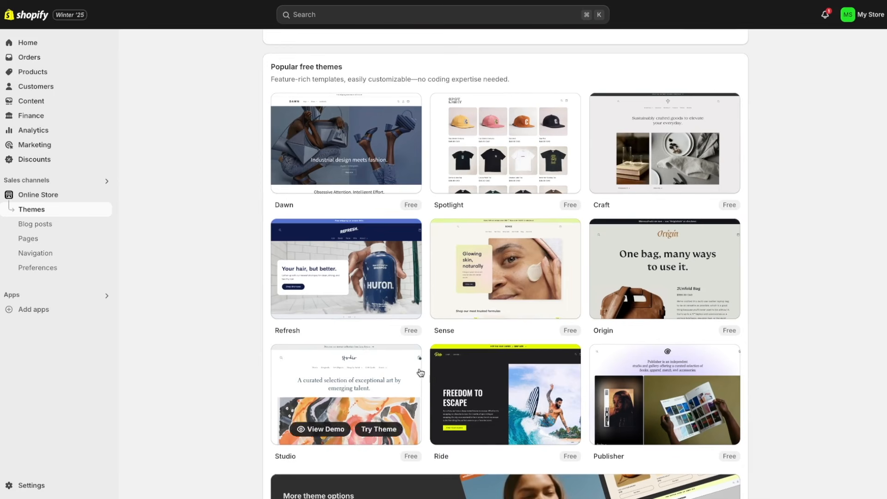
mouse_move(346, 162)
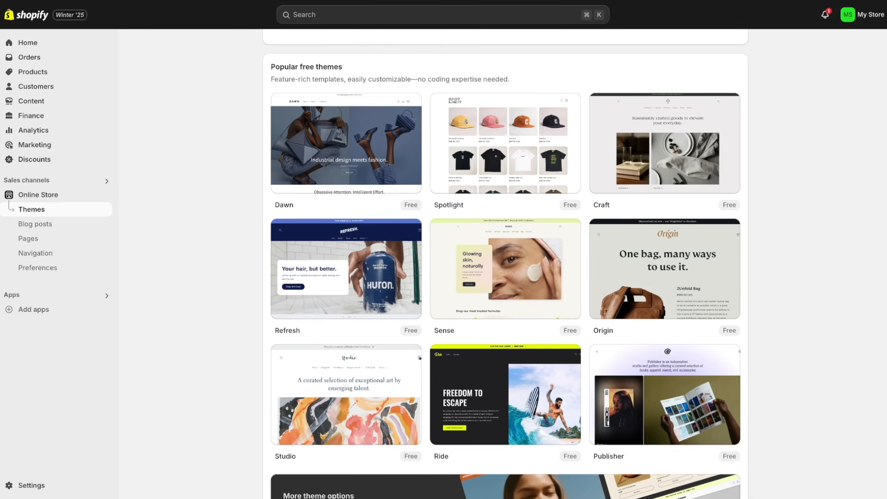
scroll(505, 263, down, 3)
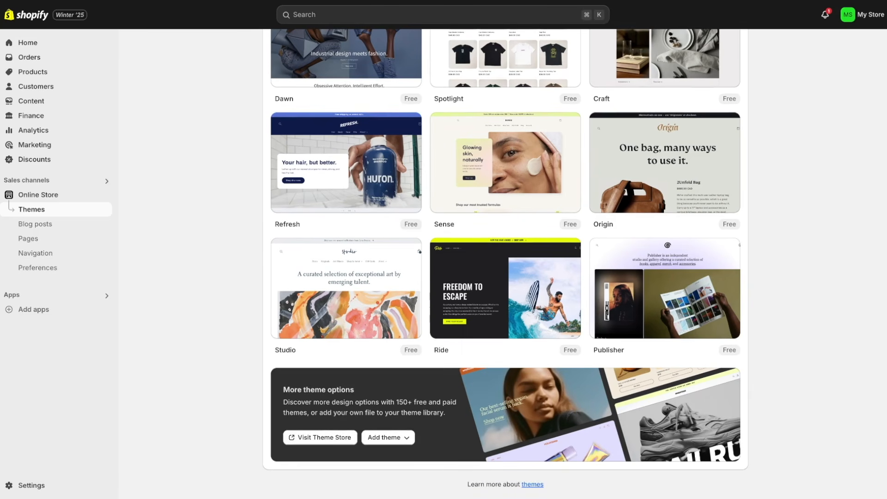
Visit the Theme Store and filter the theme list to free themes only.
click(340, 438)
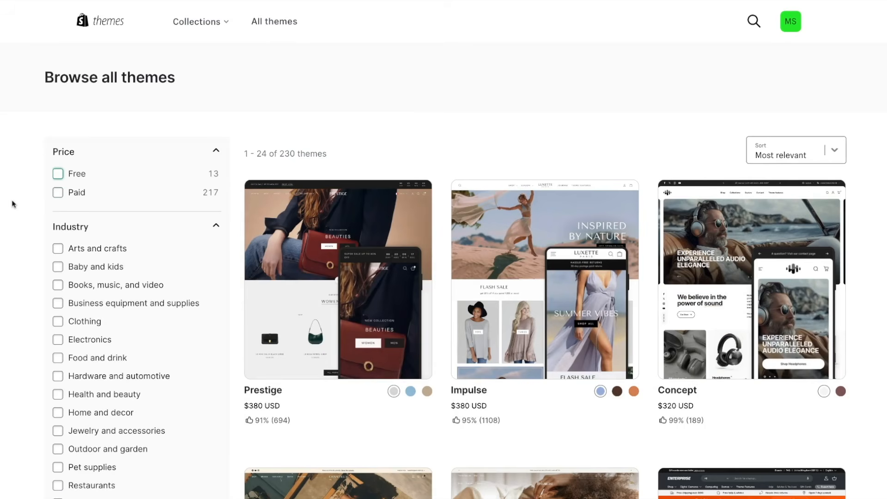
scroll(13, 204, down, 3)
scroll(12, 204, up, 2)
click(57, 174)
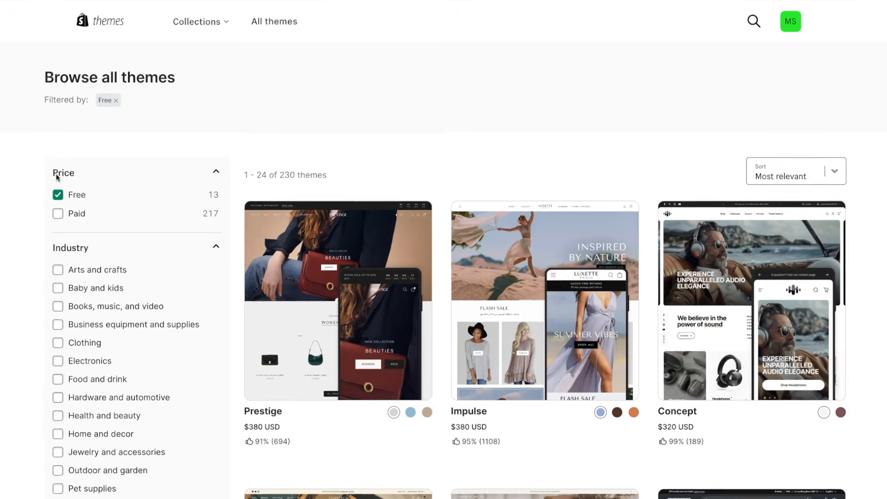
scroll(382, 138, down, 3)
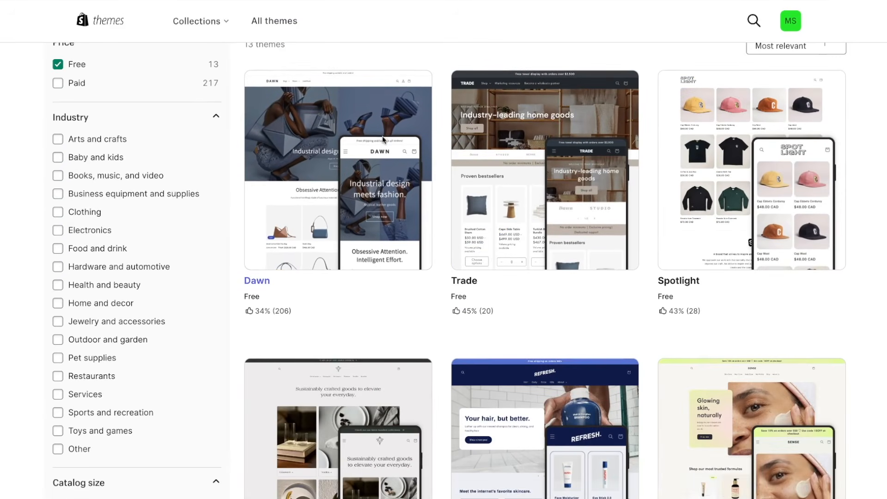
Examine the Dawn theme's highlights, features, reviews, and support and documentation details.
click(333, 170)
scroll(92, 270, down, 5)
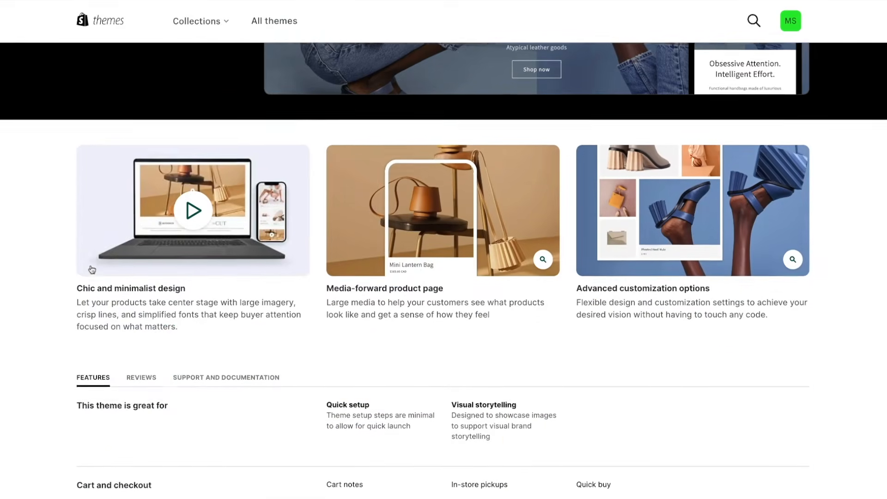
scroll(92, 270, down, 3)
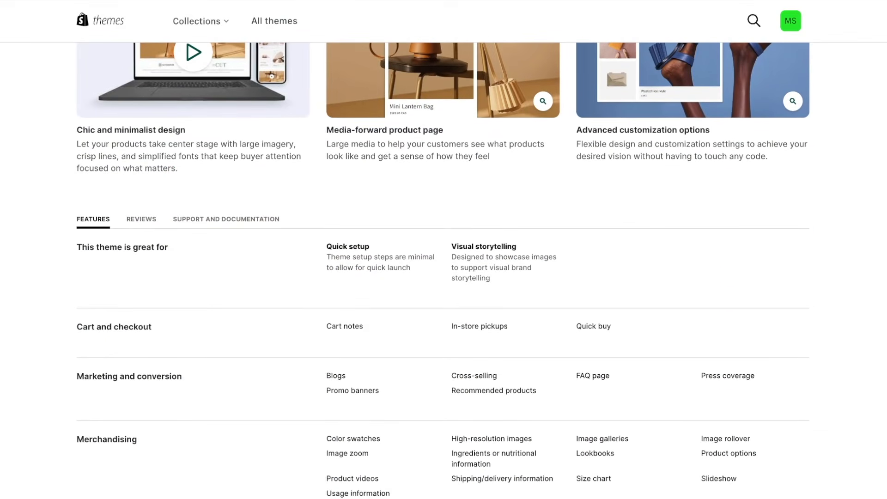
click(135, 225)
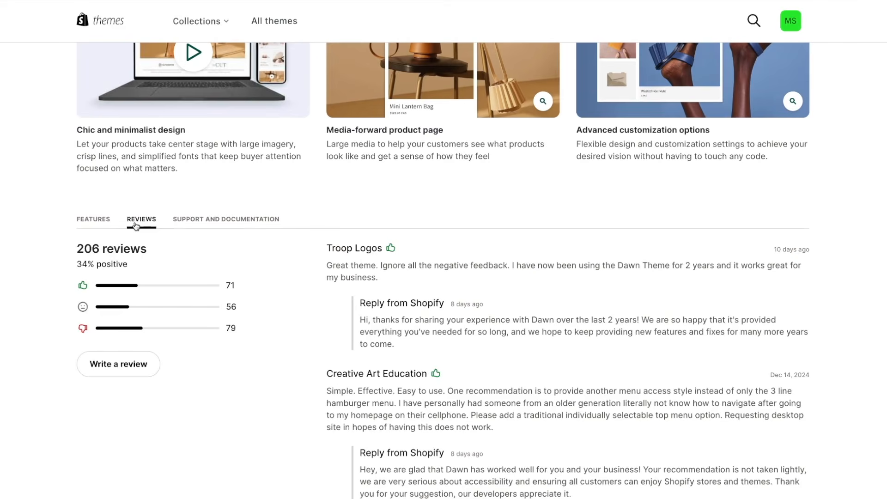
click(206, 222)
scroll(206, 223, up, 7)
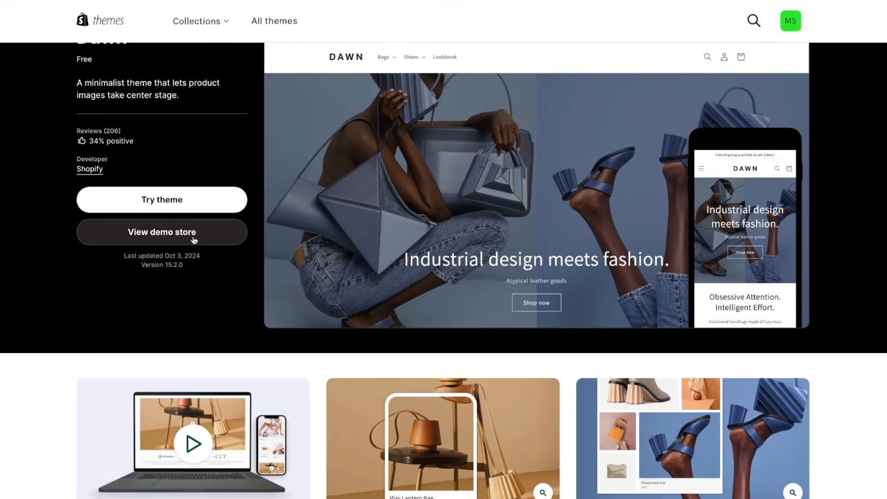
Preview the Dawn demo store in desktop and mobile view, and return to the theme's page.
click(194, 240)
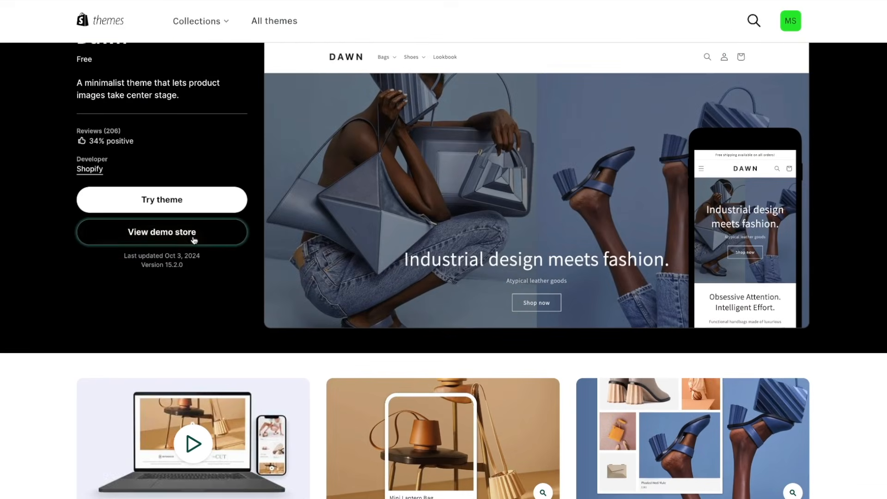
scroll(109, 360, down, 10)
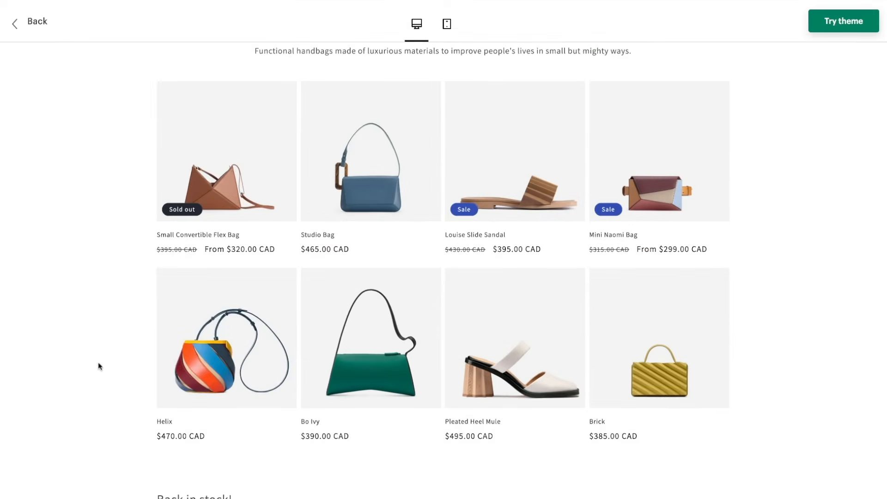
click(447, 25)
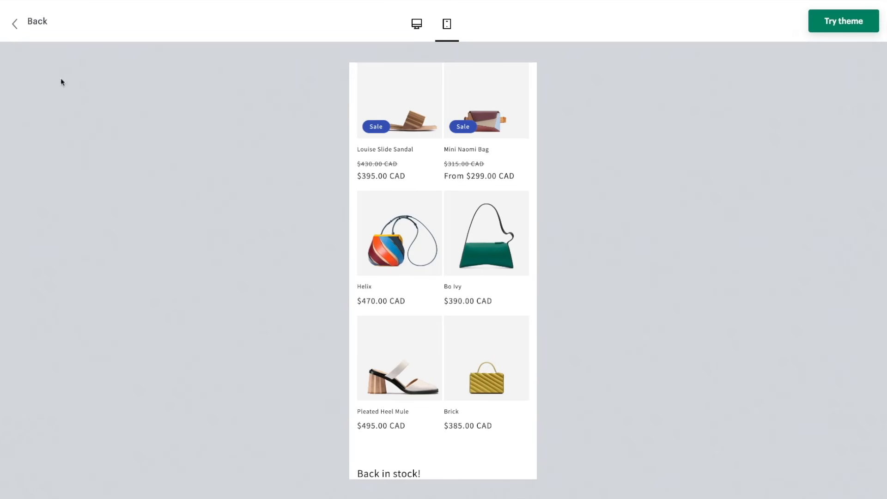
click(33, 28)
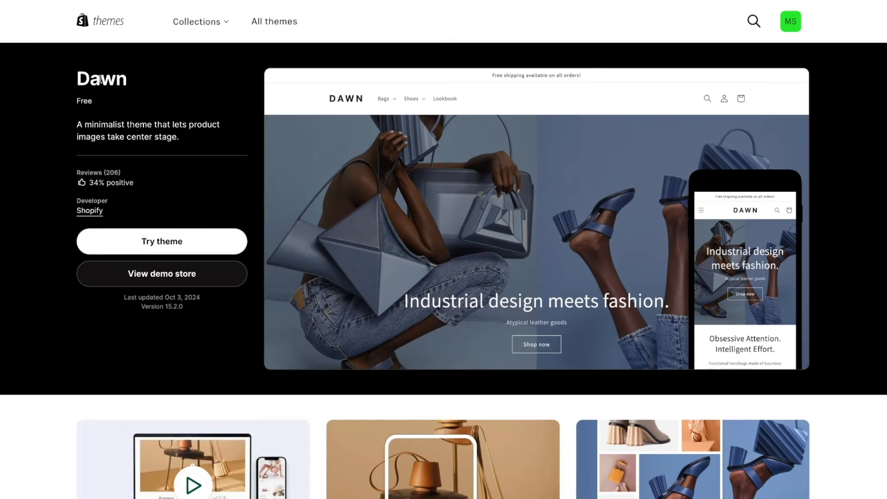
Return to the store admin and open the current Dawn theme for customization.
click(176, 1)
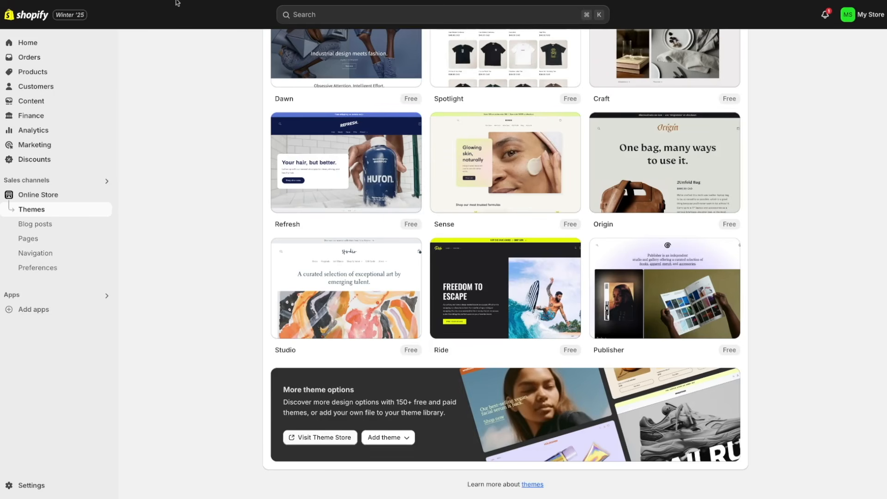
scroll(245, 133, up, 12)
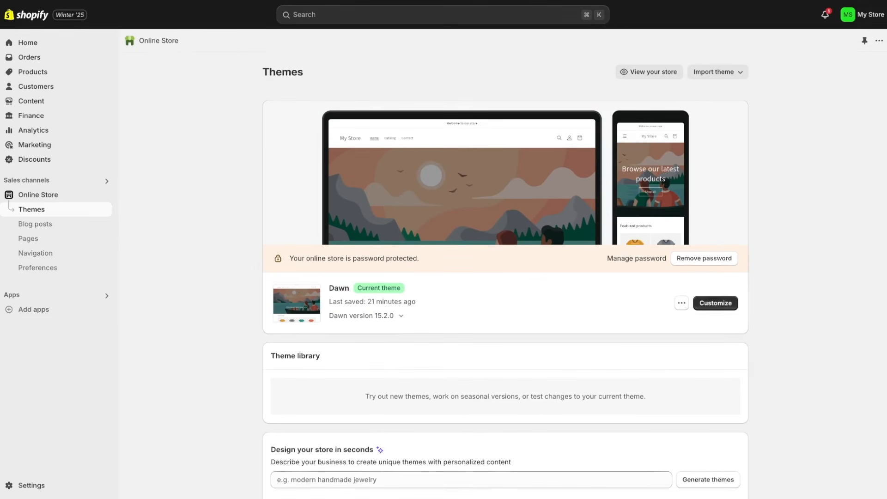
click(714, 304)
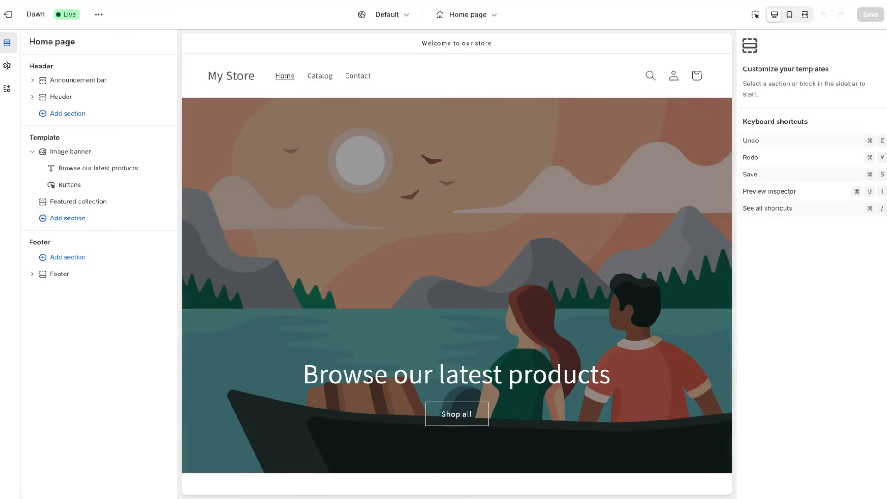
Examine the image banner's Buttons block settings and preview the home page.
mouse_move(127, 90)
click(74, 187)
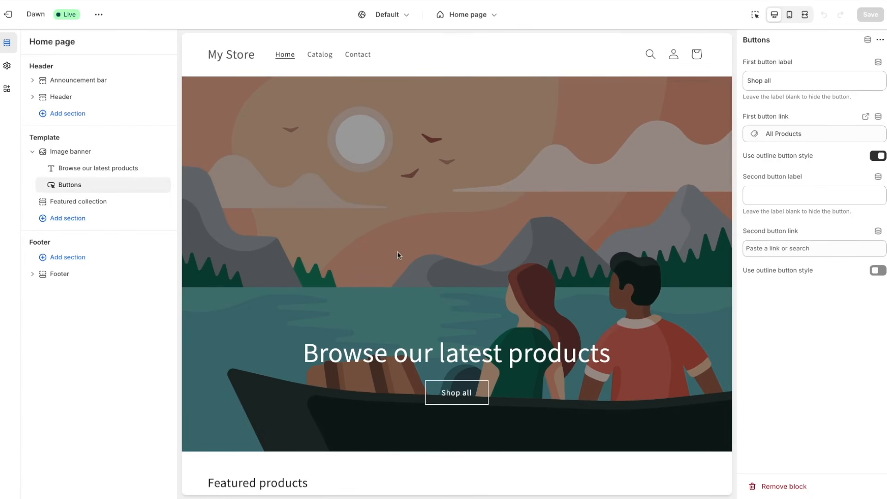
scroll(398, 252, down, 1)
scroll(398, 255, down, 5)
scroll(399, 254, up, 6)
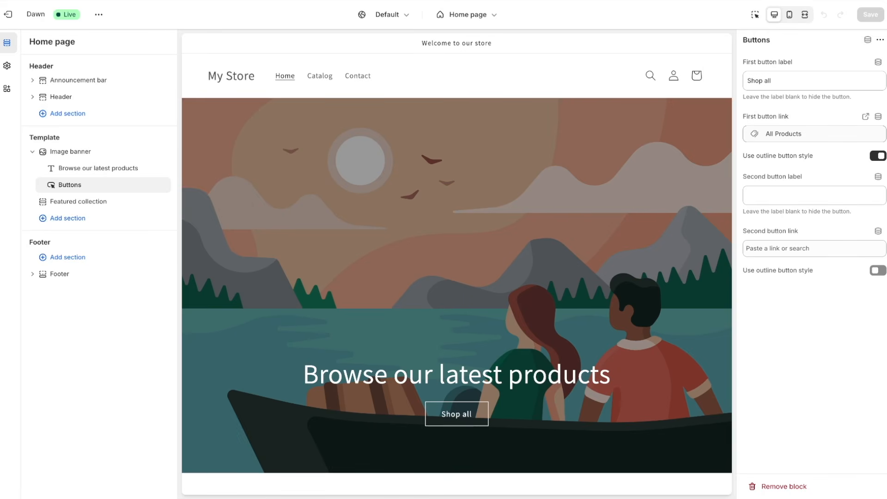
triple_click(784, 78)
click(784, 79)
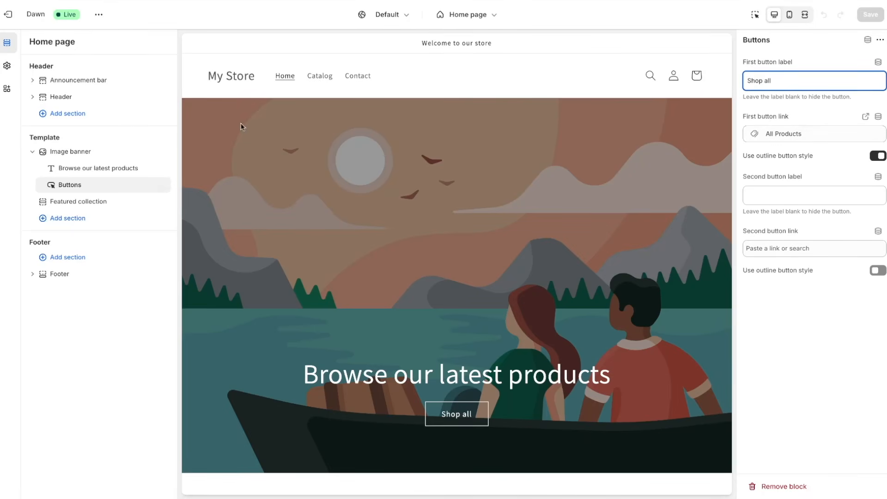
Look through the Typography, Colors and Logo groups of the theme settings.
click(6, 67)
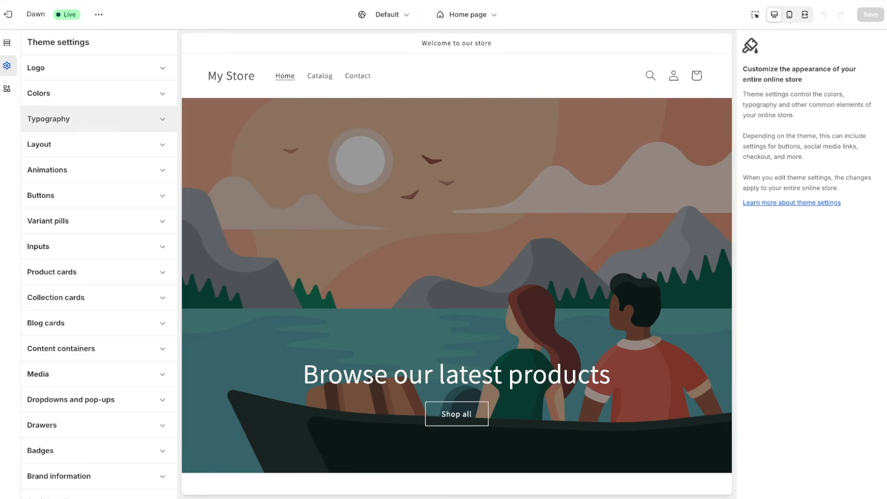
click(87, 124)
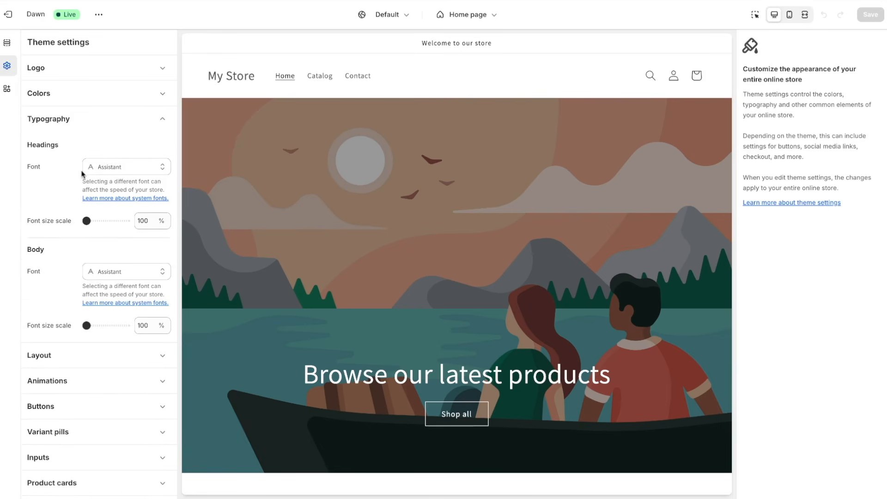
click(92, 121)
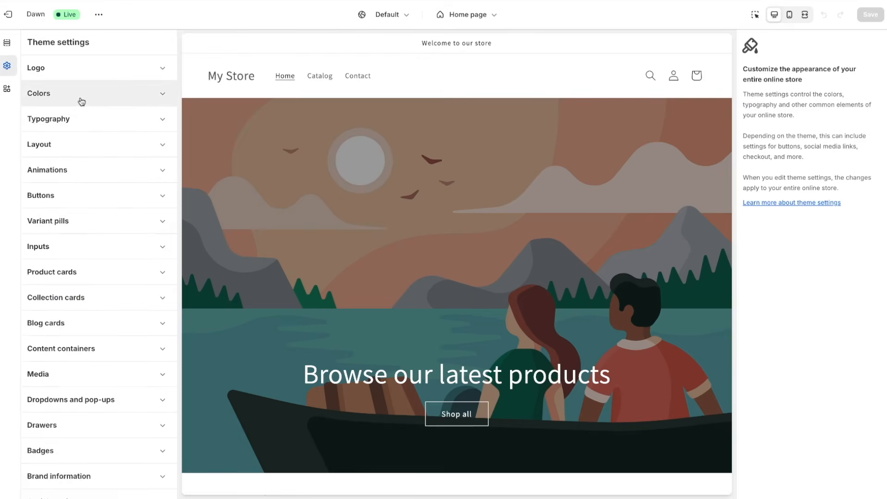
click(82, 100)
click(81, 68)
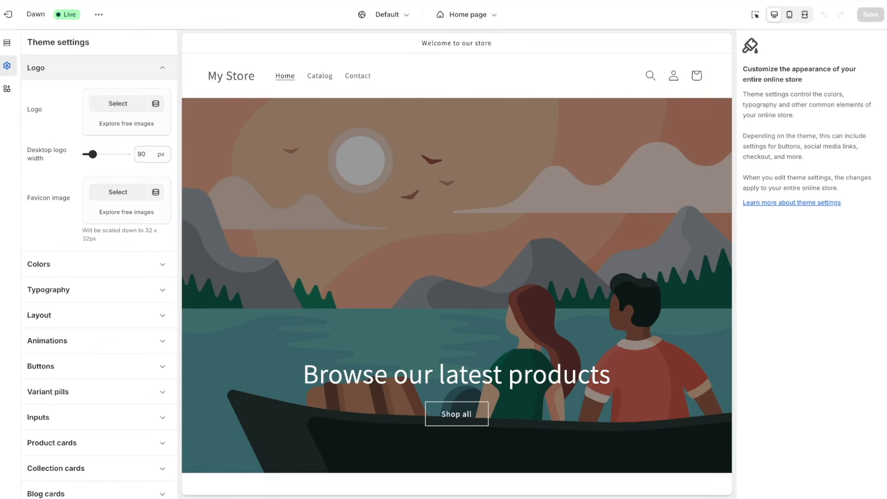
Collapse the Logo settings, return to the home page's section list, and preview the page from banner to footer.
click(80, 69)
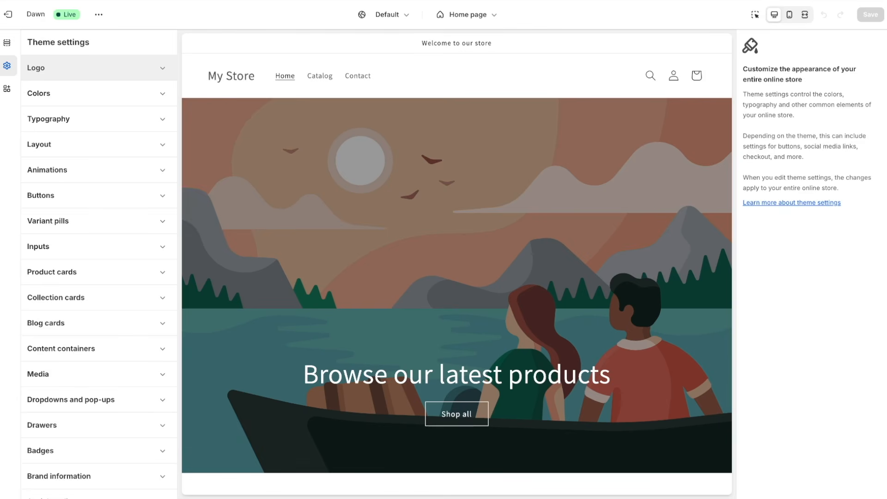
click(8, 44)
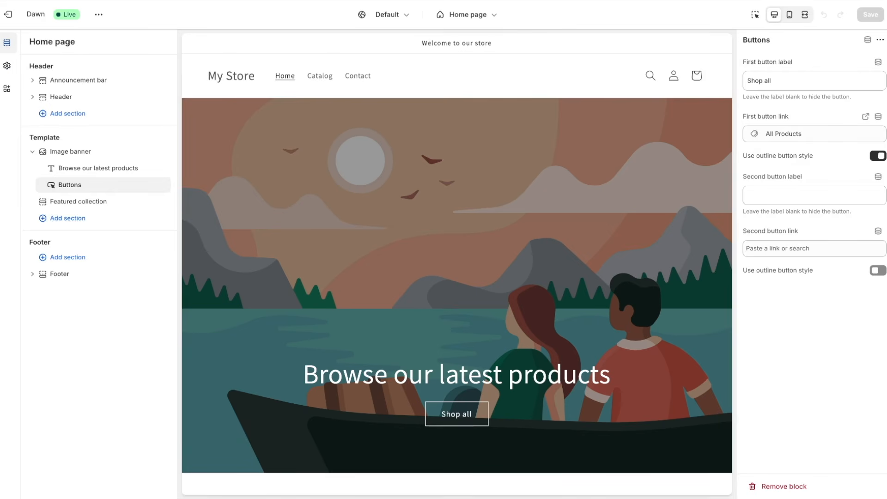
scroll(418, 324, down, 8)
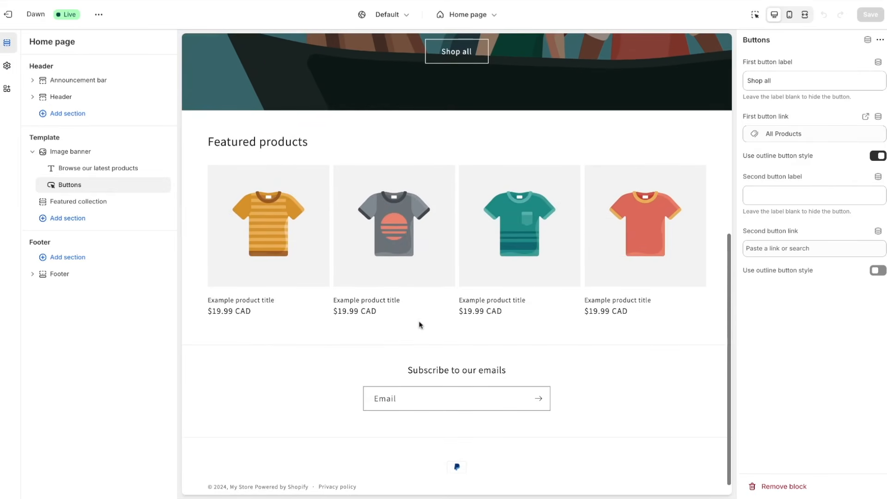
scroll(419, 325, up, 7)
scroll(419, 324, down, 3)
scroll(342, 307, down, 3)
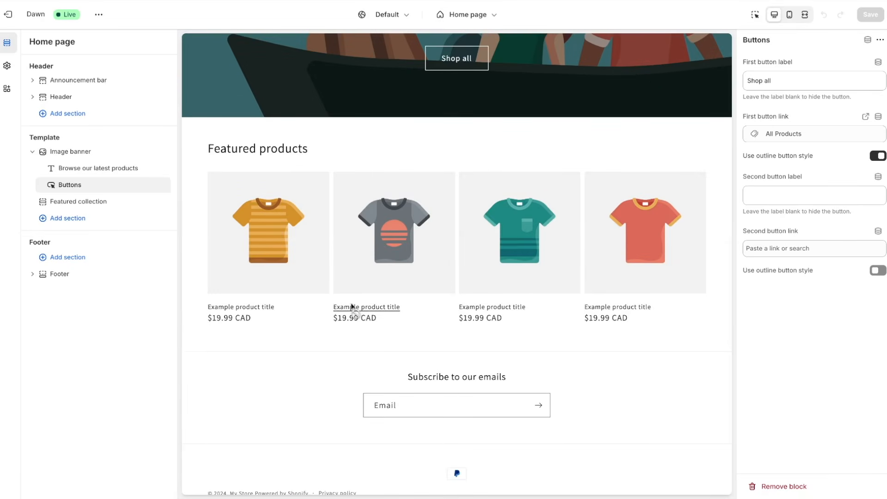
scroll(353, 307, up, 5)
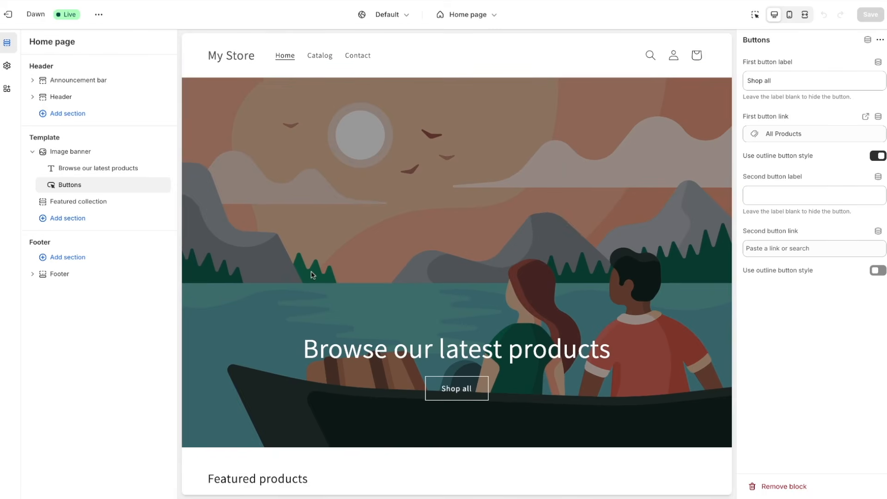
scroll(313, 275, down, 5)
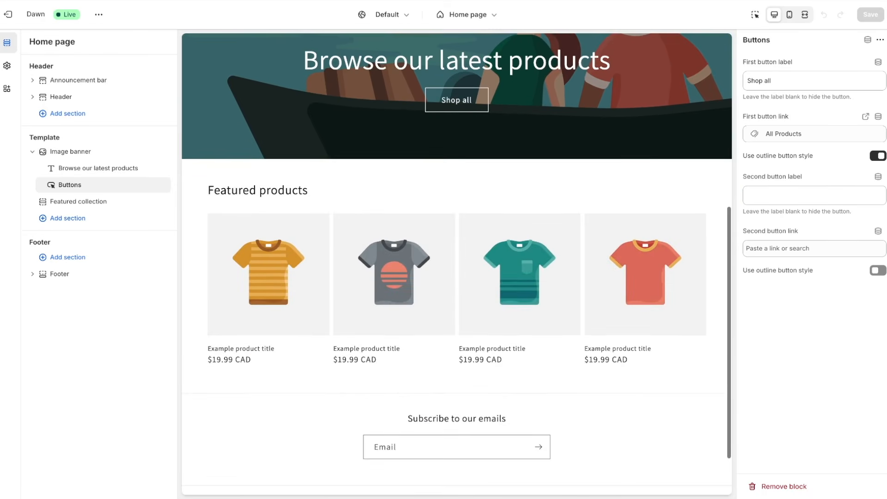
Add a Rich text section to the home page template, below the Featured collection.
click(56, 222)
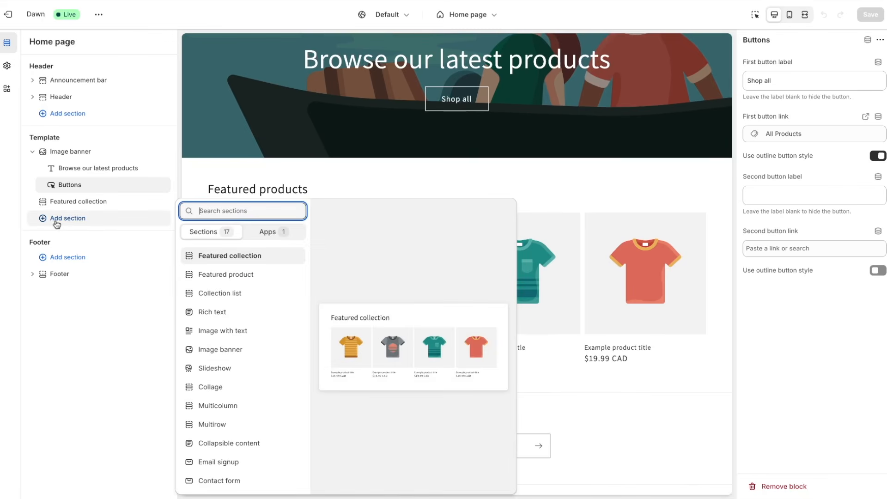
scroll(225, 332, down, 3)
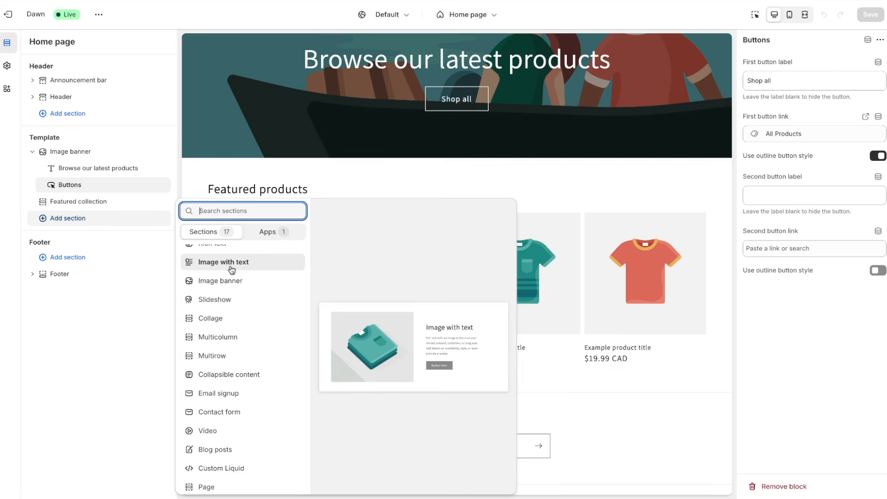
scroll(231, 271, up, 2)
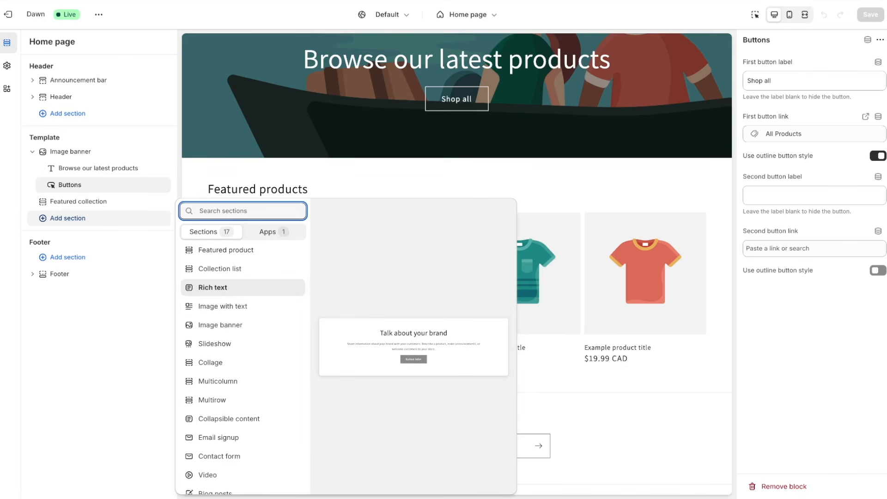
click(213, 287)
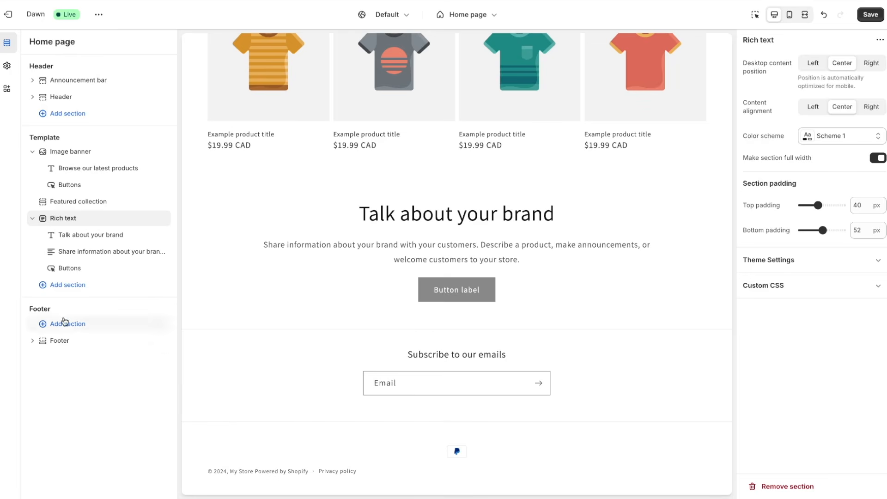
Add a Multirow section to the template and move it above the Rich text section.
click(53, 286)
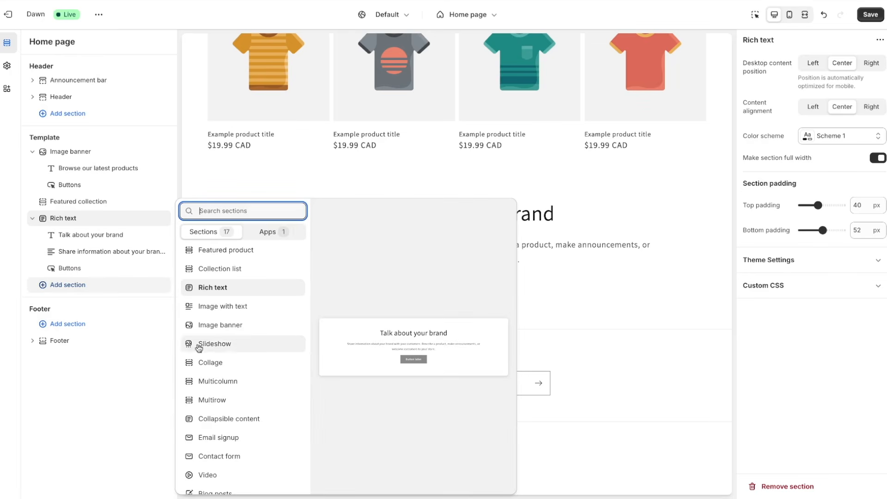
scroll(234, 370, down, 1)
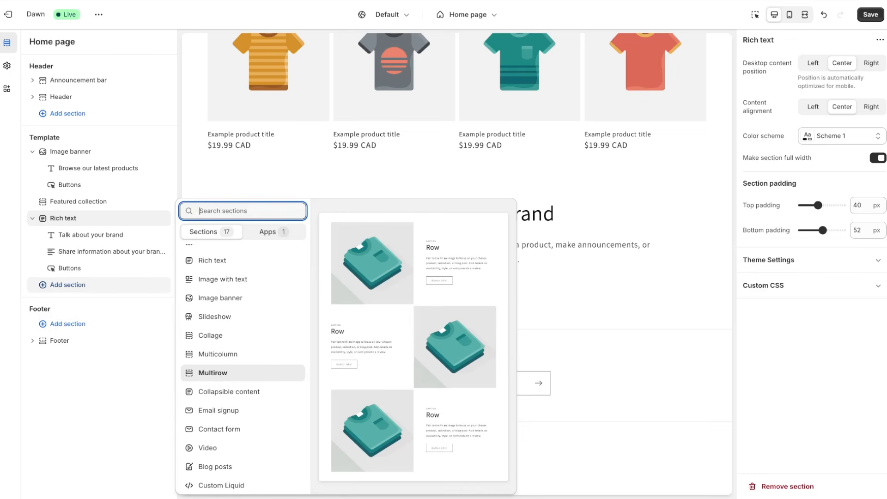
click(213, 372)
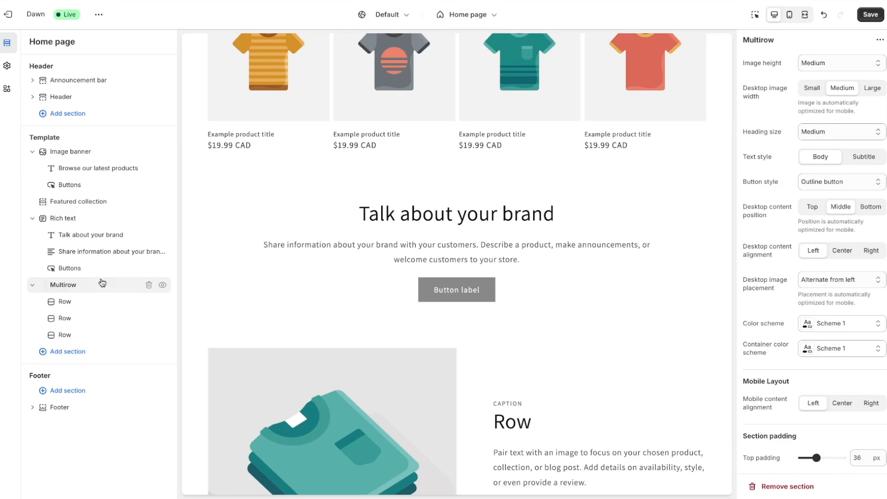
drag(37, 285, 42, 246)
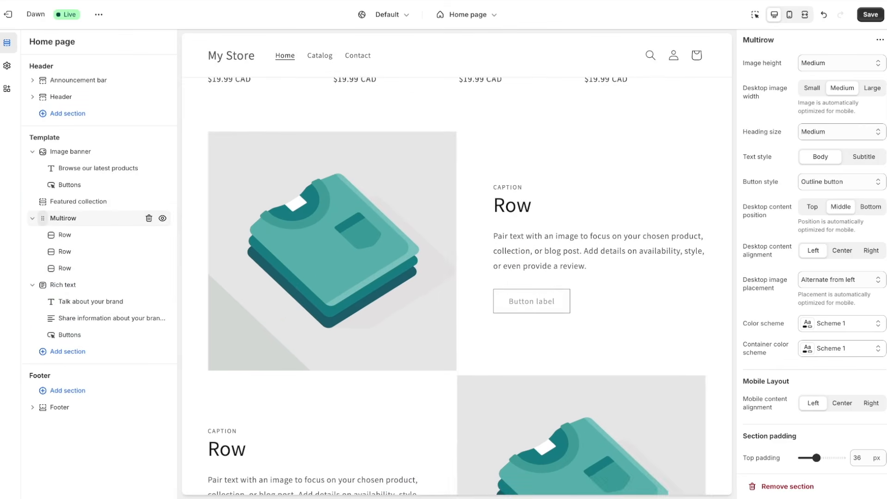
Add a Contact form section to the template, below the Rich text section.
scroll(477, 321, down, 8)
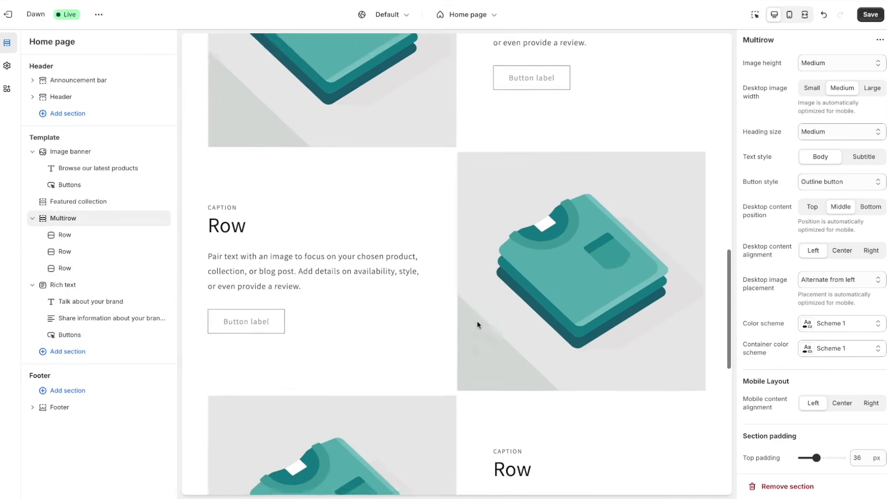
scroll(477, 322, down, 6)
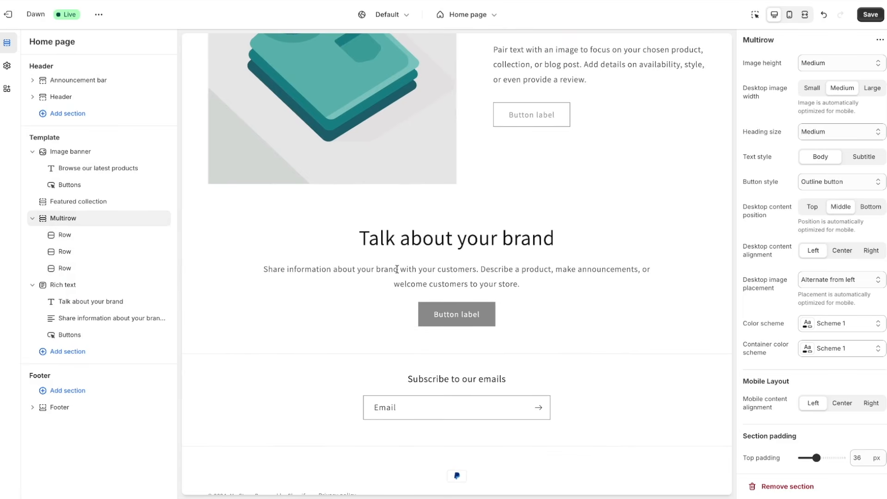
click(67, 354)
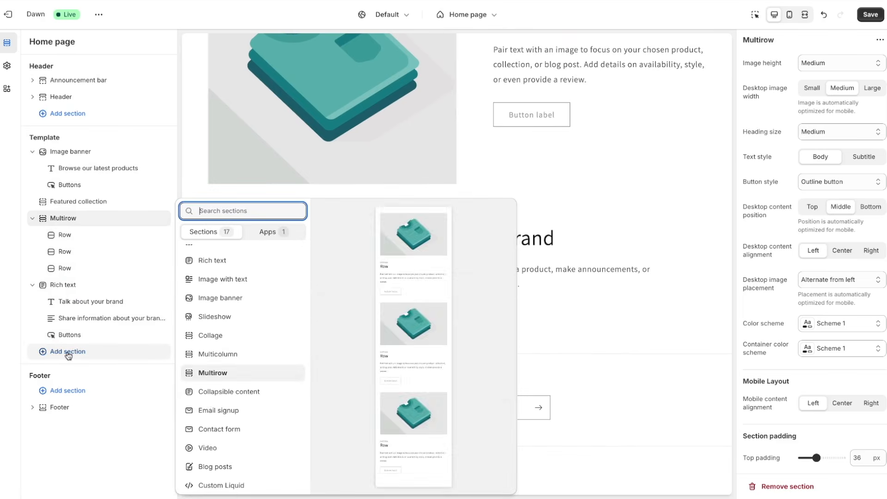
scroll(231, 414, down, 1)
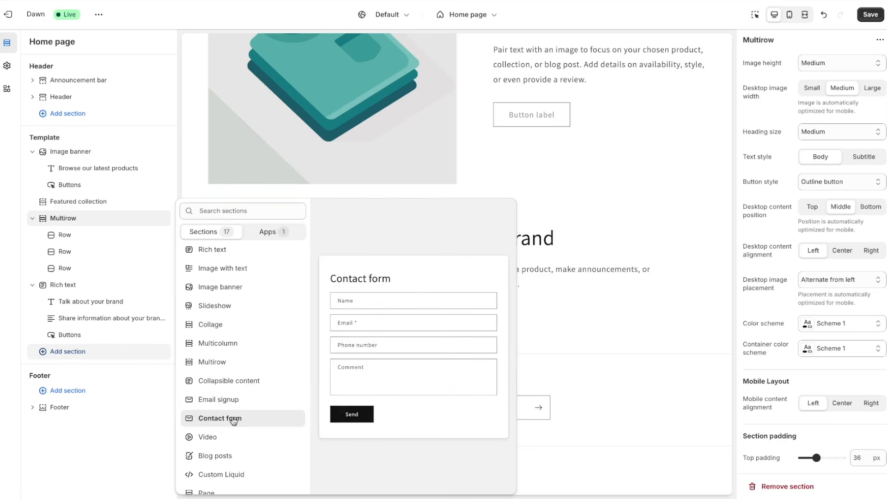
click(234, 419)
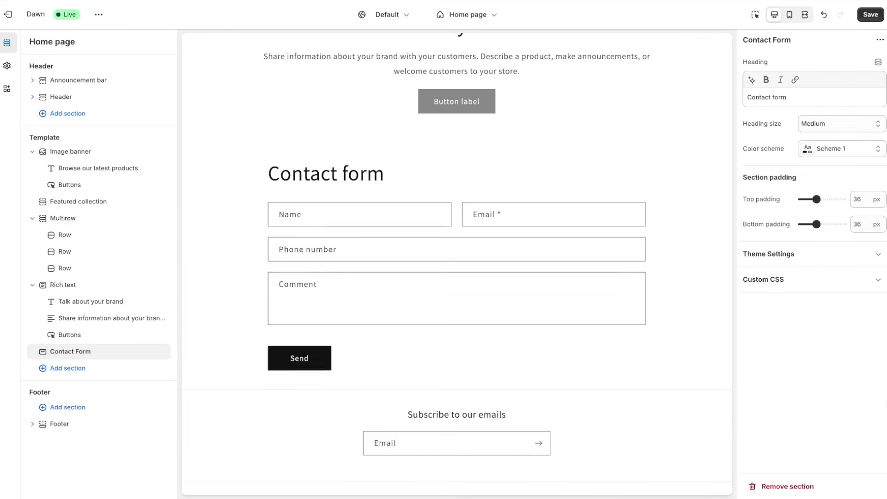
Preview the rearranged home page and view the settings of the second row in the Multirow section.
scroll(361, 342, up, 10)
scroll(356, 323, up, 7)
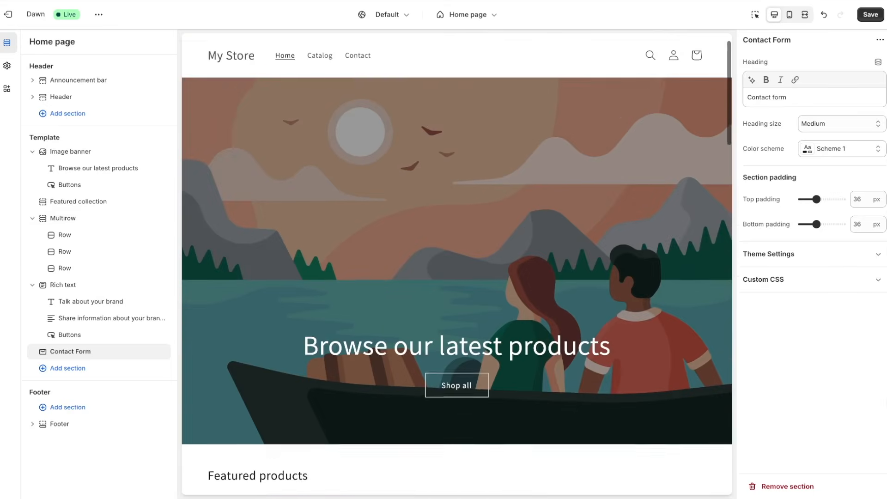
scroll(400, 385, down, 5)
scroll(314, 372, down, 7)
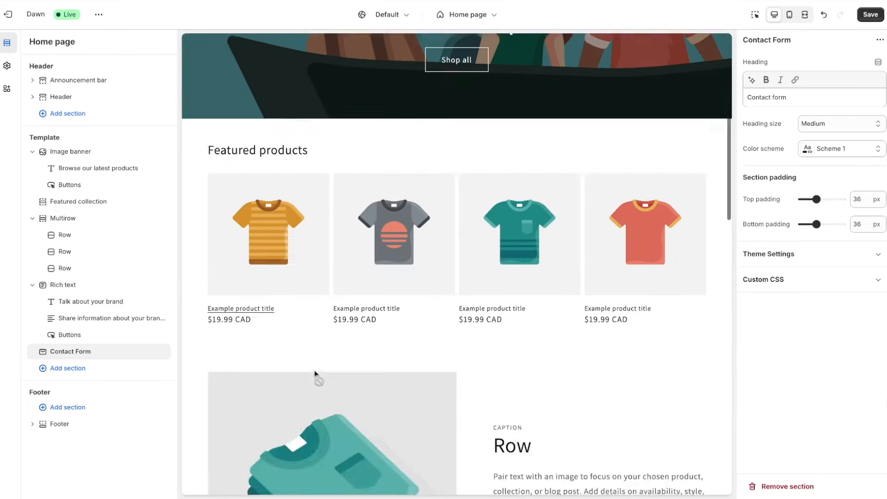
scroll(356, 437, down, 10)
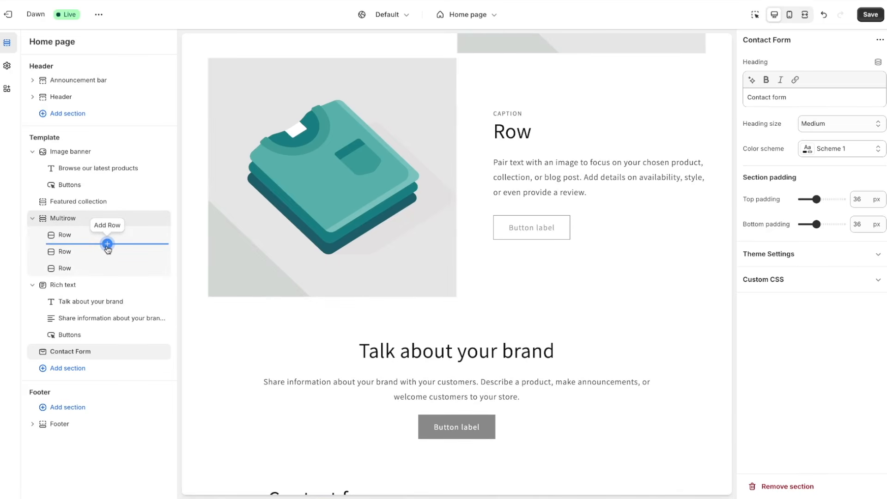
click(108, 244)
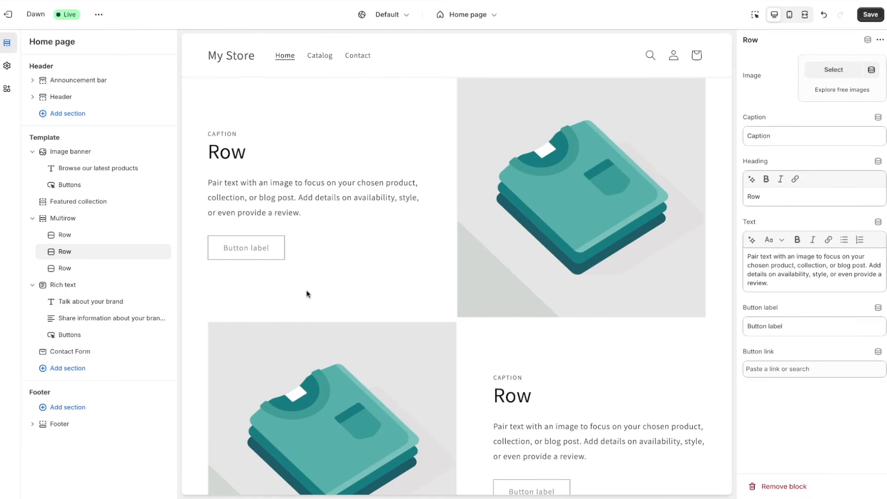
scroll(309, 294, down, 5)
scroll(309, 294, up, 10)
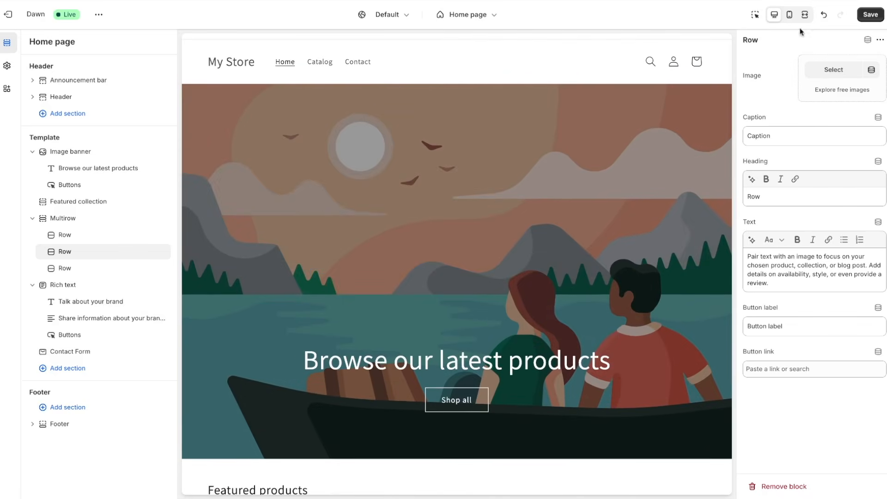
Save the home page changes and exit the theme editor to the store admin.
click(868, 19)
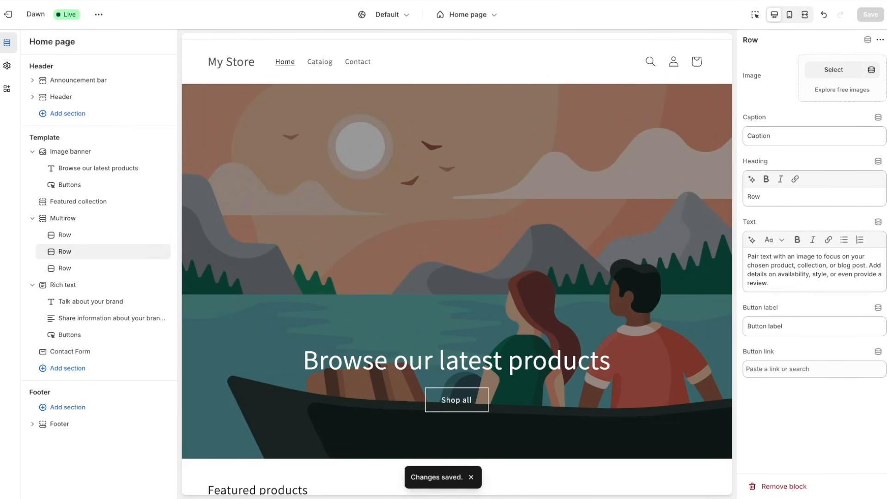
click(3, 22)
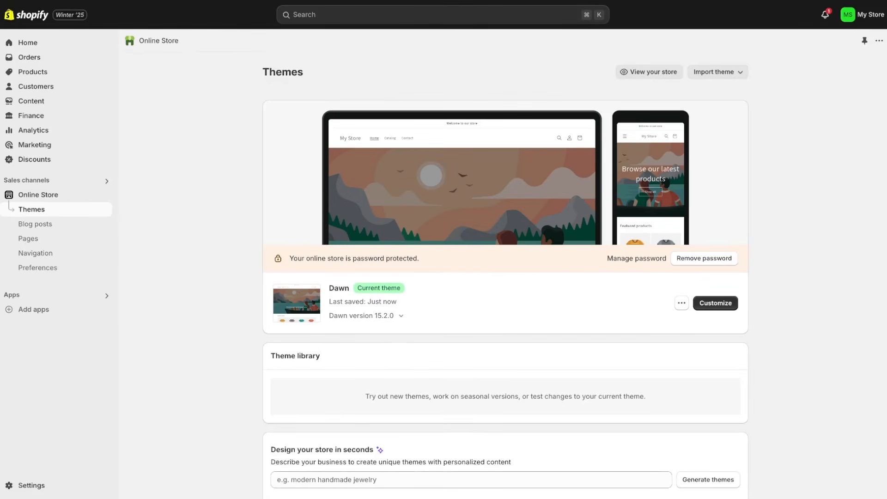
Open the store's product list and view the dialog for importing products by CSV, closing it without a file.
click(27, 74)
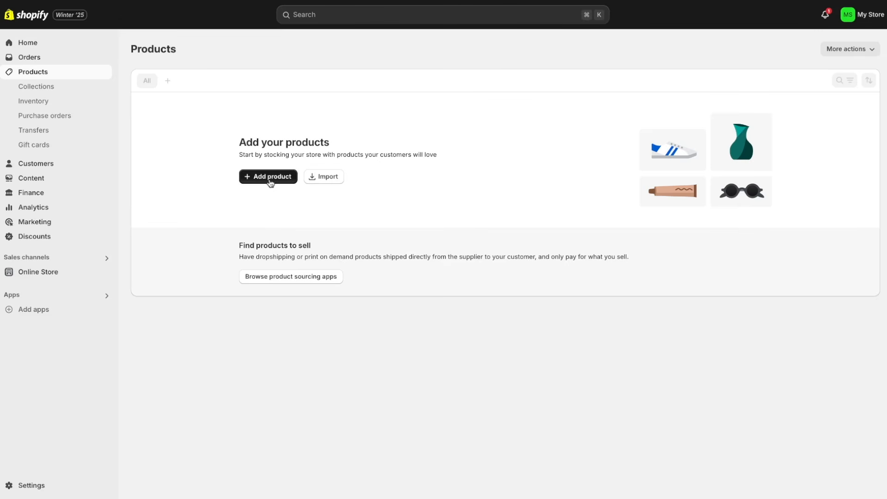
click(316, 183)
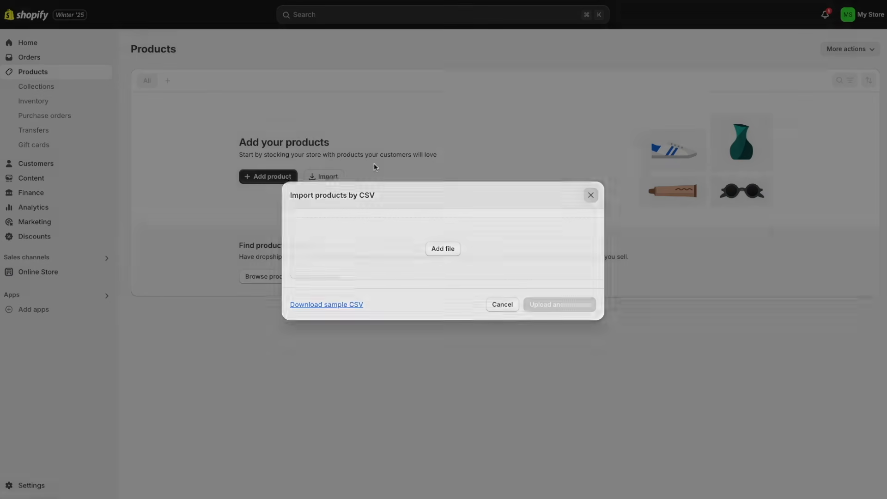
click(374, 165)
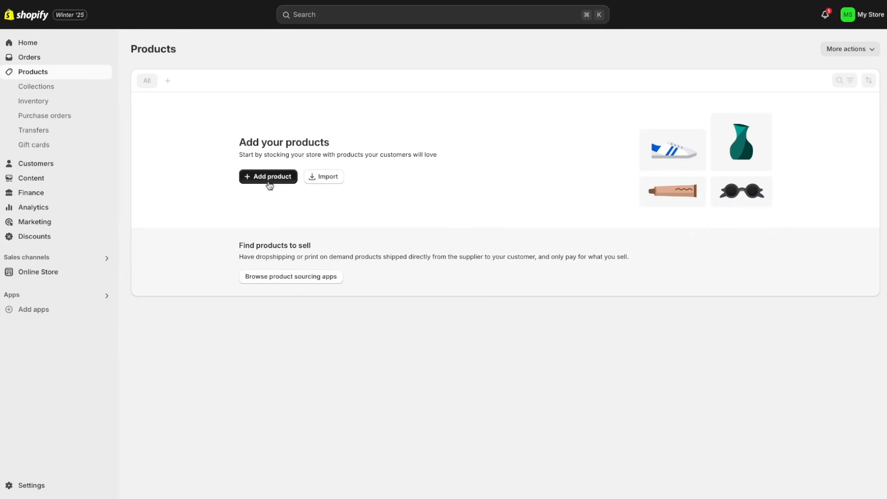
Start a new product and examine its form, from the title and description through pricing, inventory, shipping and variants.
click(268, 178)
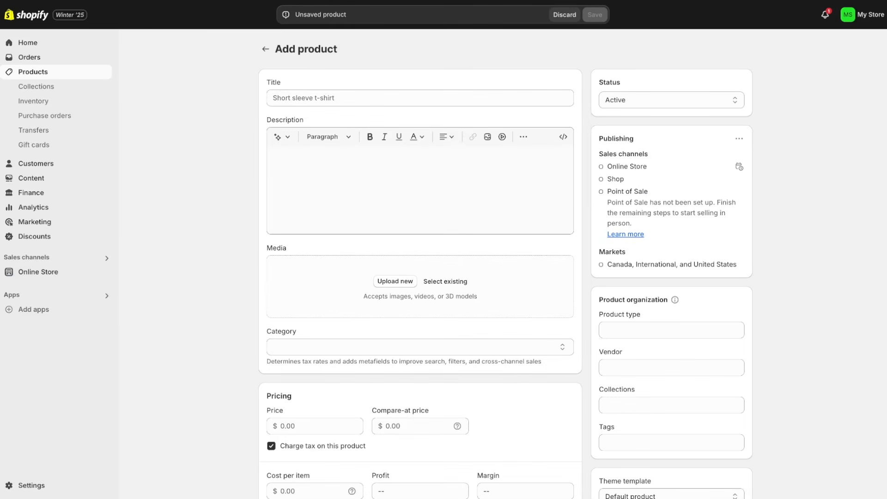
scroll(420, 263, down, 5)
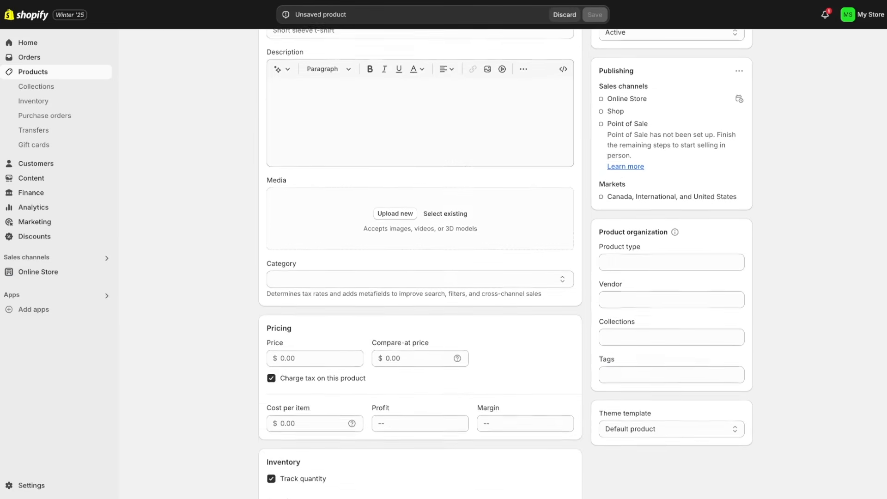
scroll(420, 263, down, 5)
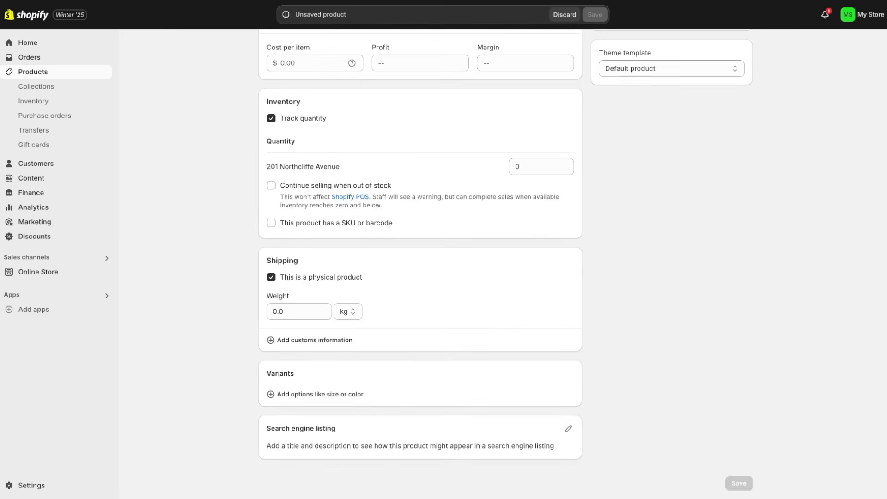
scroll(275, 116, up, 10)
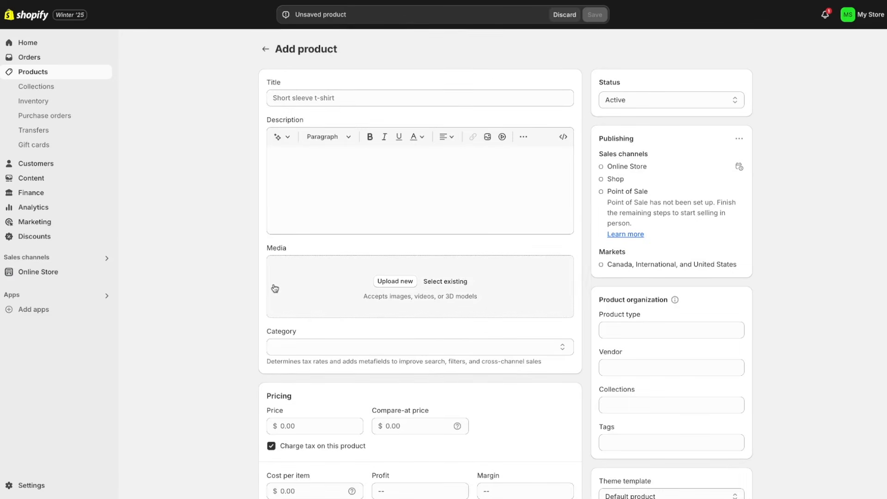
scroll(275, 288, down, 1)
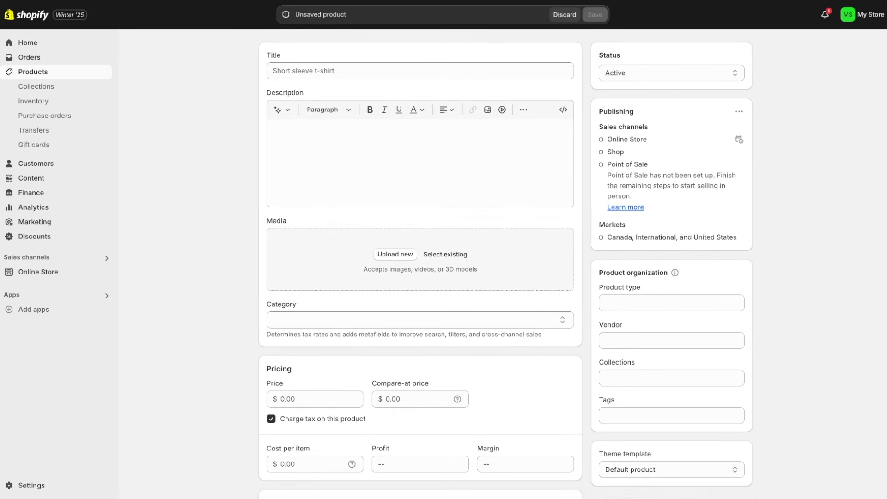
scroll(505, 271, up, 1)
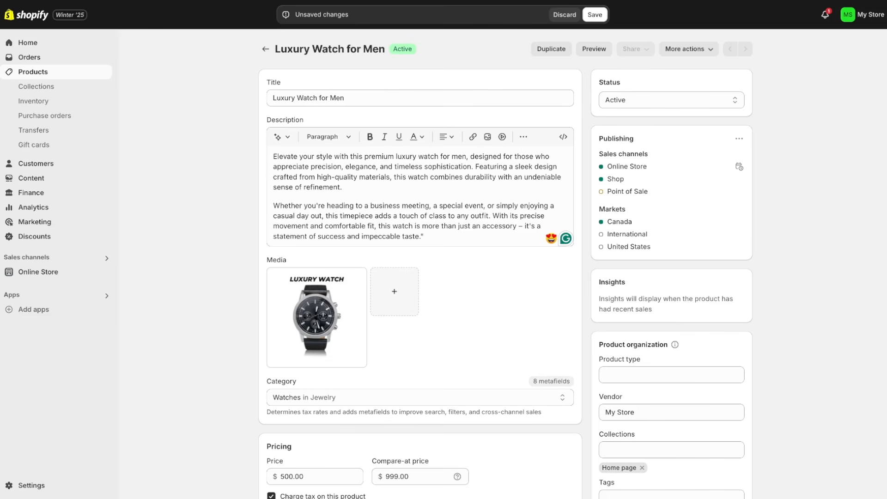
Review the title and the full description text of the Luxury Watch for Men product.
drag(272, 98, 362, 100)
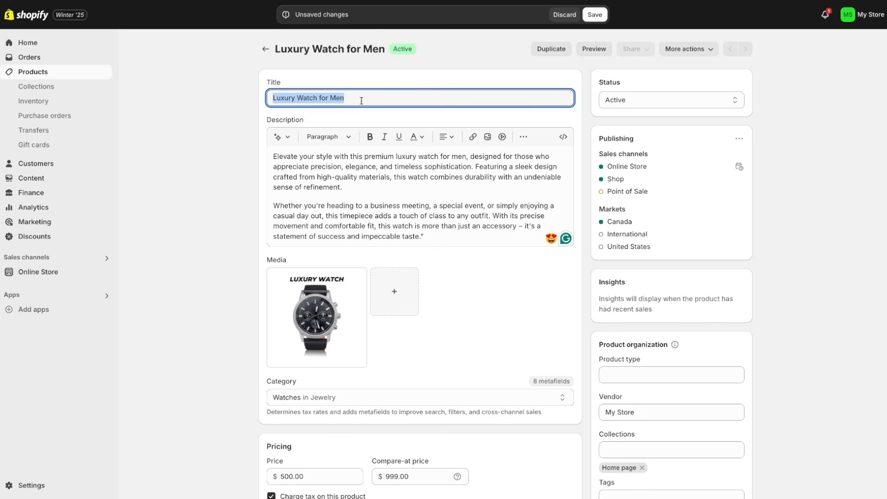
click(361, 101)
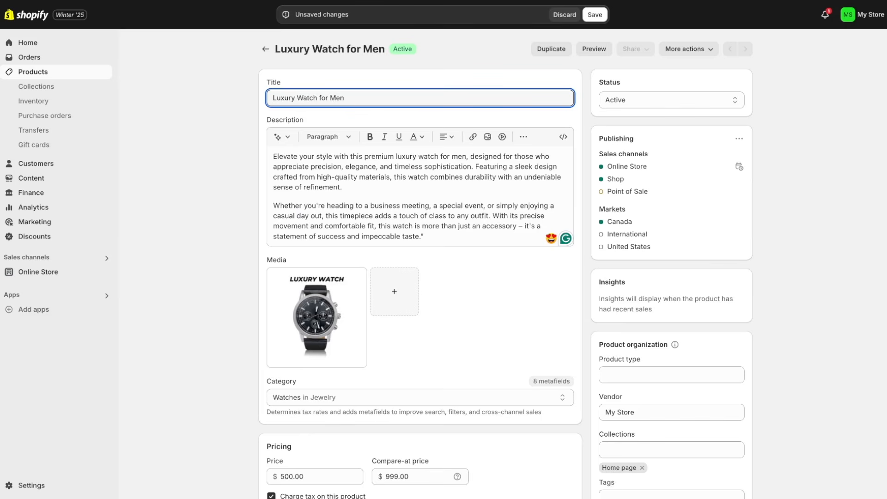
mouse_move(273, 158)
mouse_down()
mouse_move(439, 226)
mouse_move(424, 237)
mouse_up()
click(446, 235)
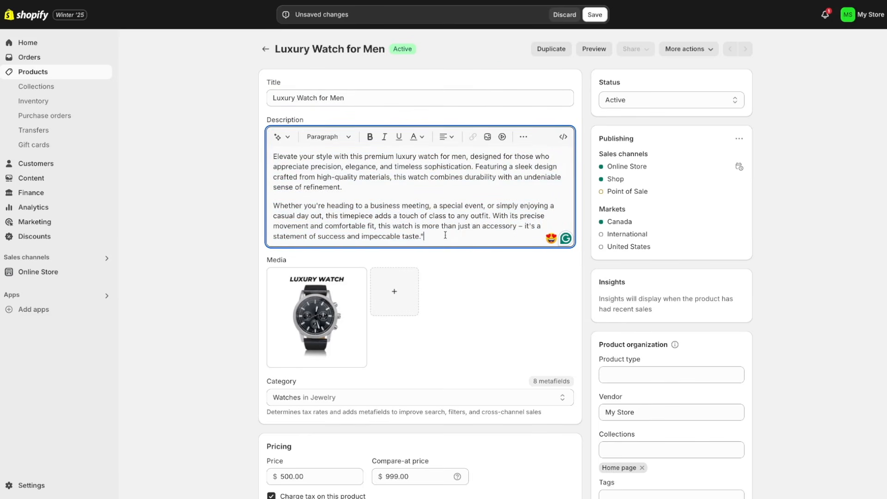
Browse the product category choices from Jewelry up to Apparel & Accessories, closing the list without changing the category.
scroll(466, 312, down, 1)
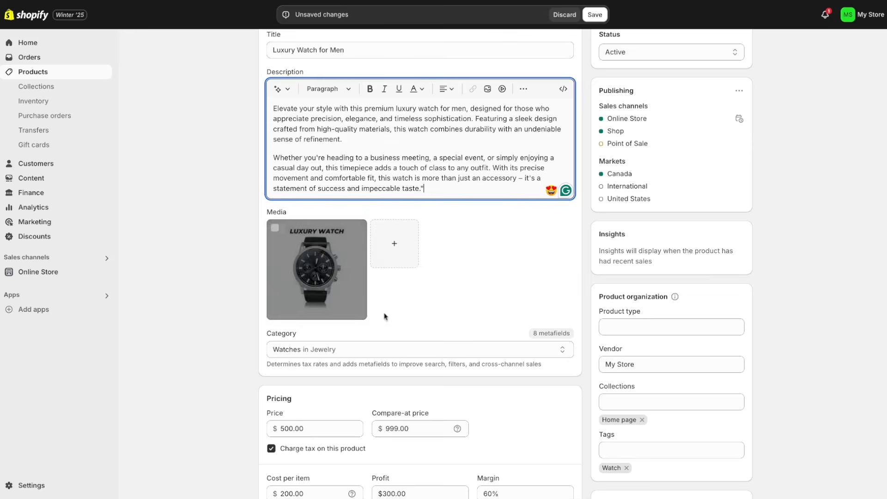
scroll(404, 320, down, 1)
click(402, 318)
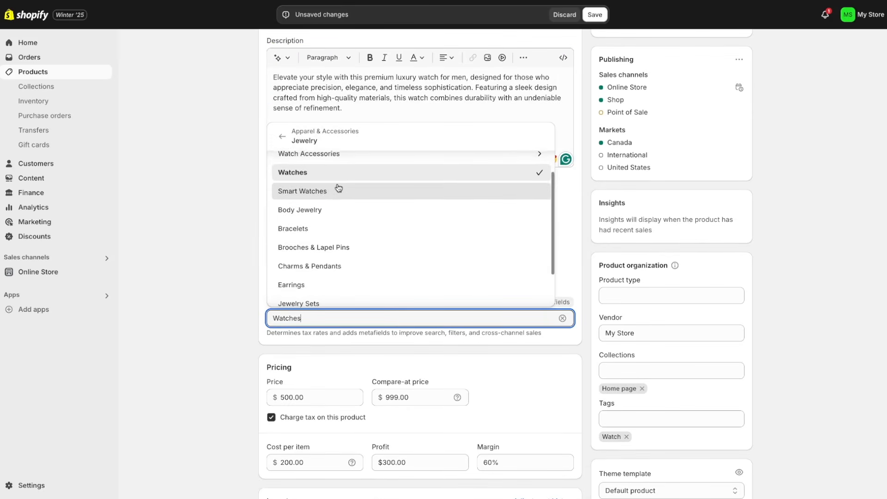
scroll(339, 188, up, 1)
click(282, 136)
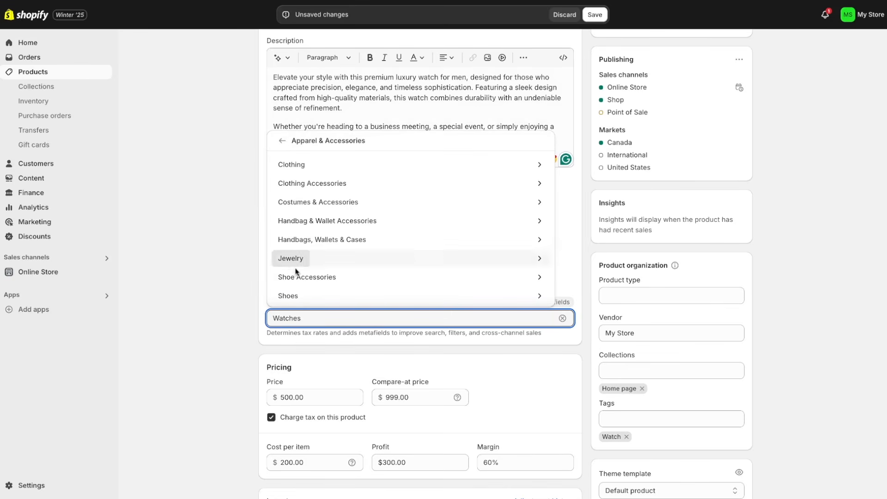
click(244, 295)
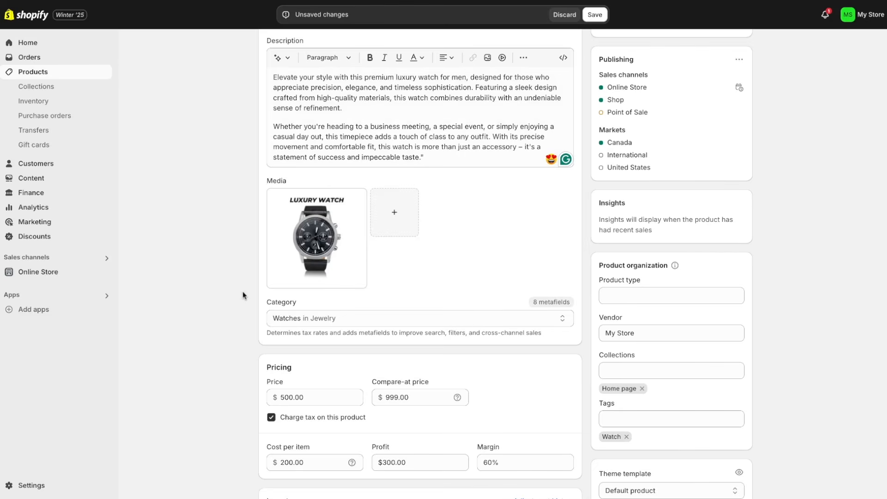
Review the product's price and compare-at price in the pricing section.
scroll(244, 294, down, 2)
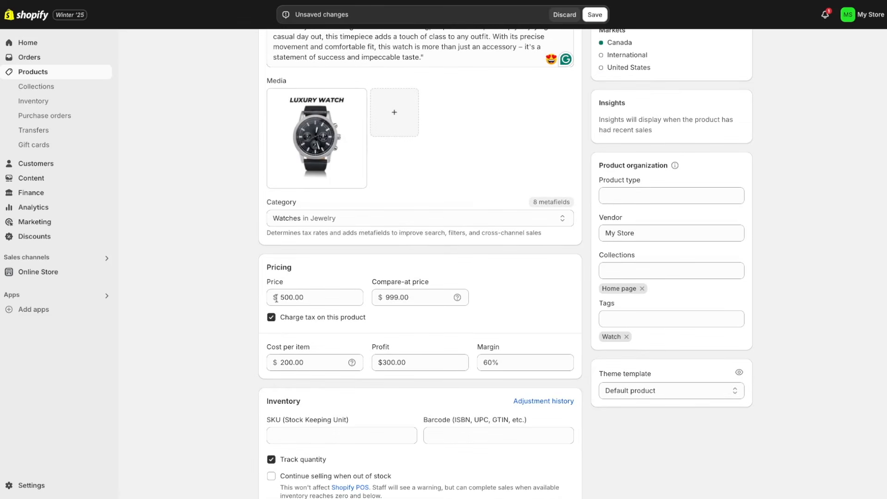
double_click(282, 300)
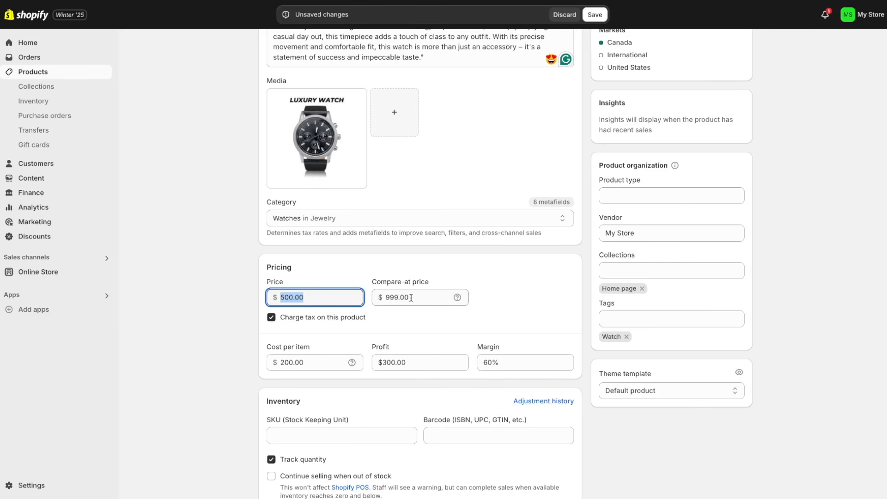
key(Tab)
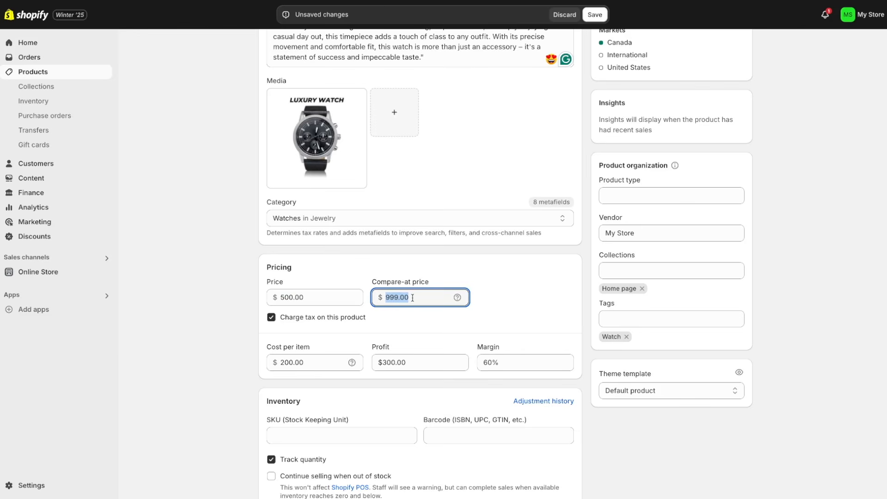
click(325, 299)
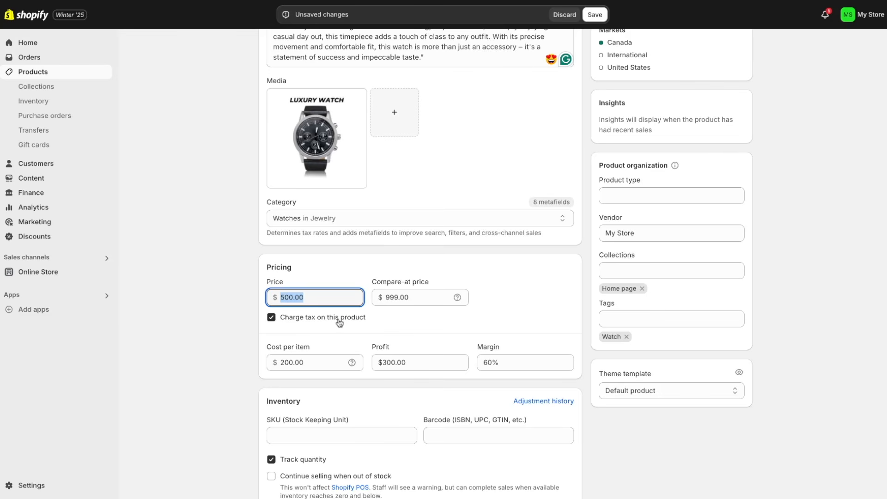
Set the product's cost per item to 300.00.
scroll(242, 354, down, 1)
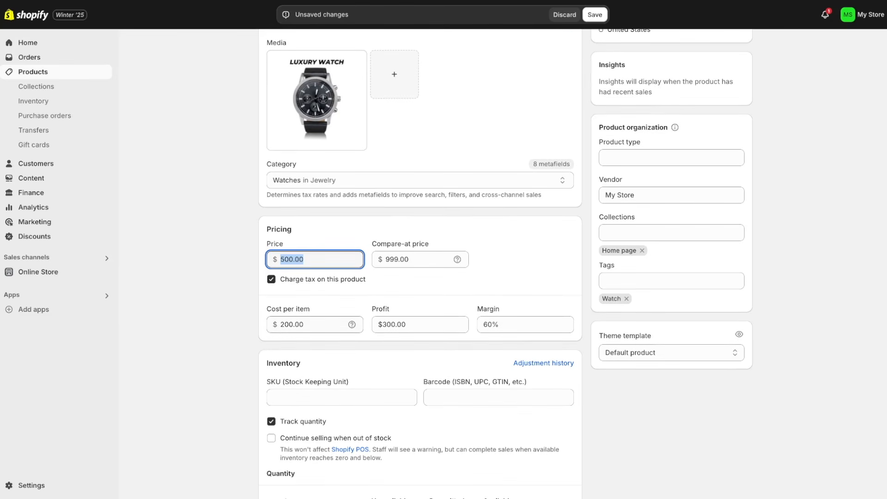
click(307, 325)
text(00.00)
text(3)
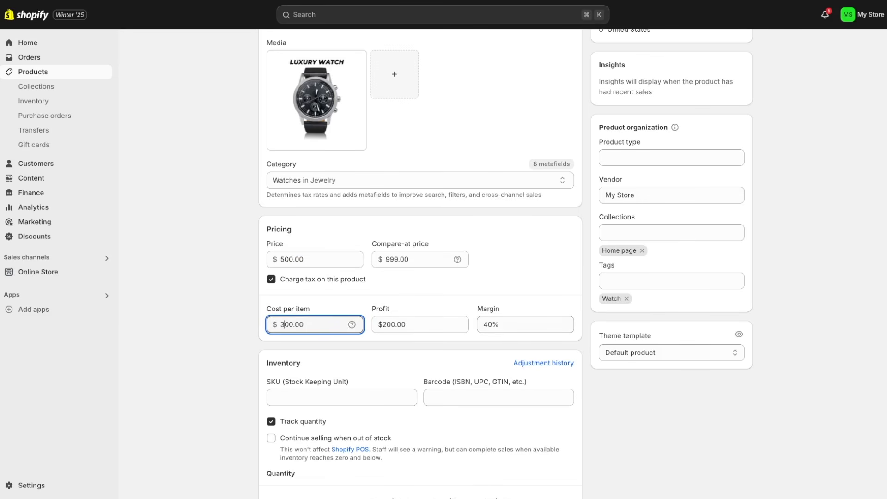
Check the stock location's available-quantity adjustment options without changing them, and review the product's shipping weight settings.
scroll(420, 264, down, 3)
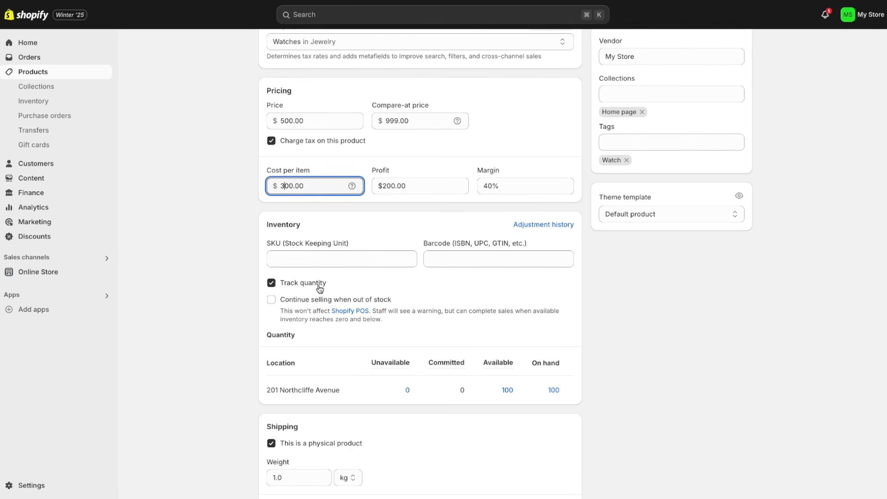
click(519, 394)
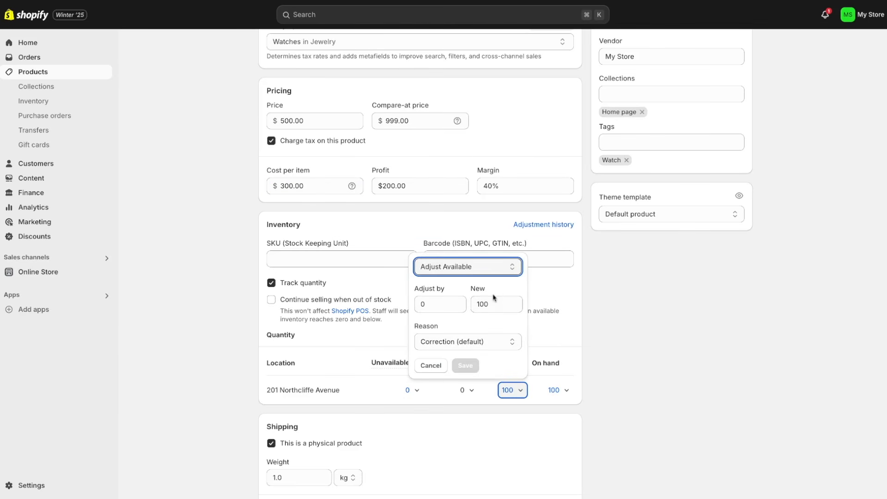
click(626, 320)
scroll(625, 323, down, 5)
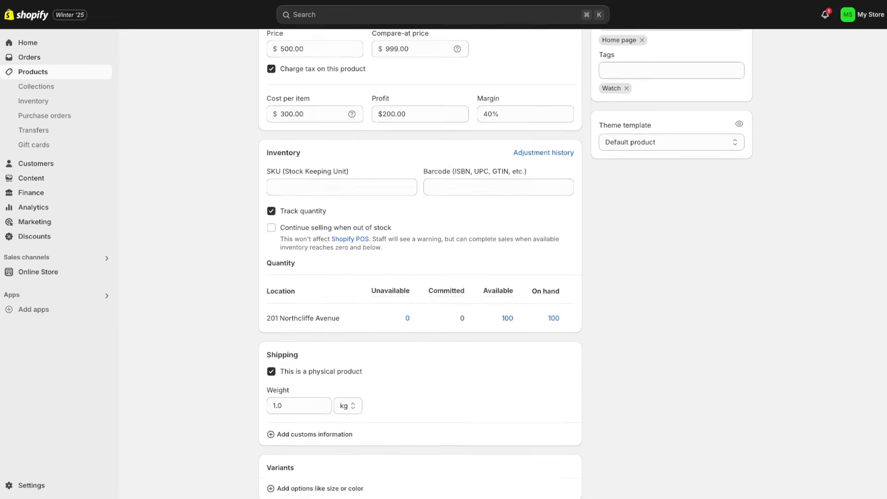
scroll(625, 322, down, 1)
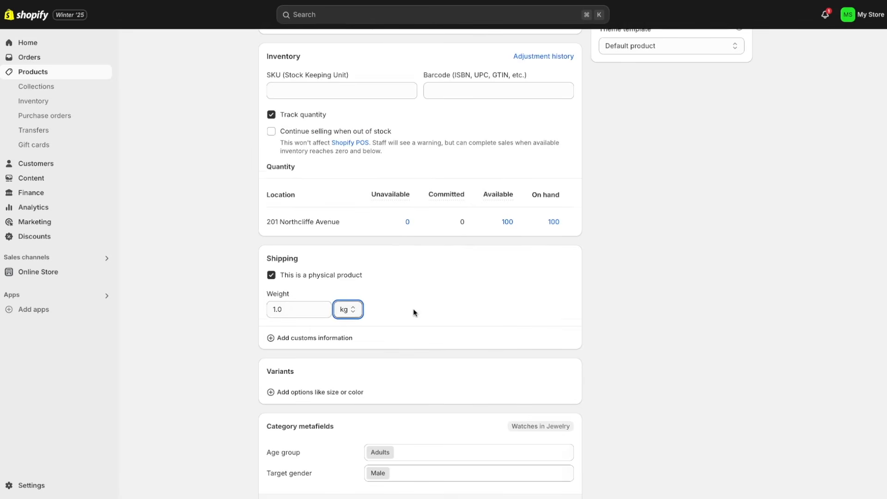
scroll(413, 309, down, 3)
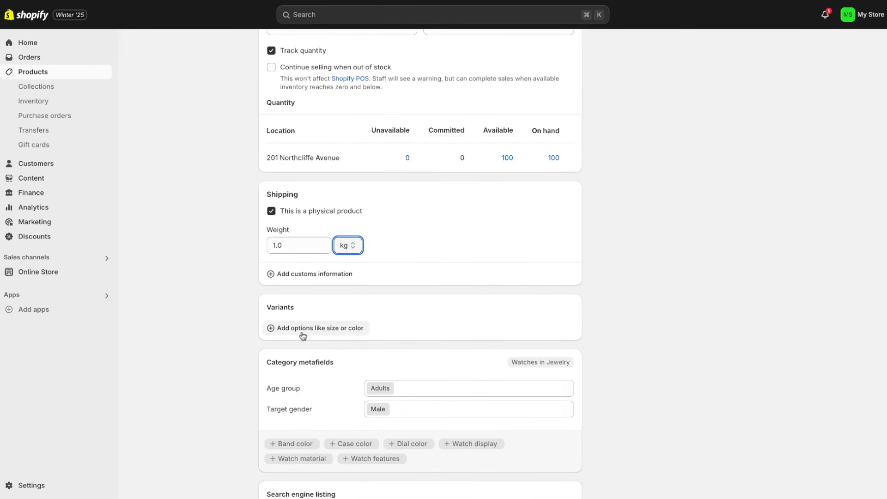
Add a Dial color variant option to the product with the value Brown.
click(274, 330)
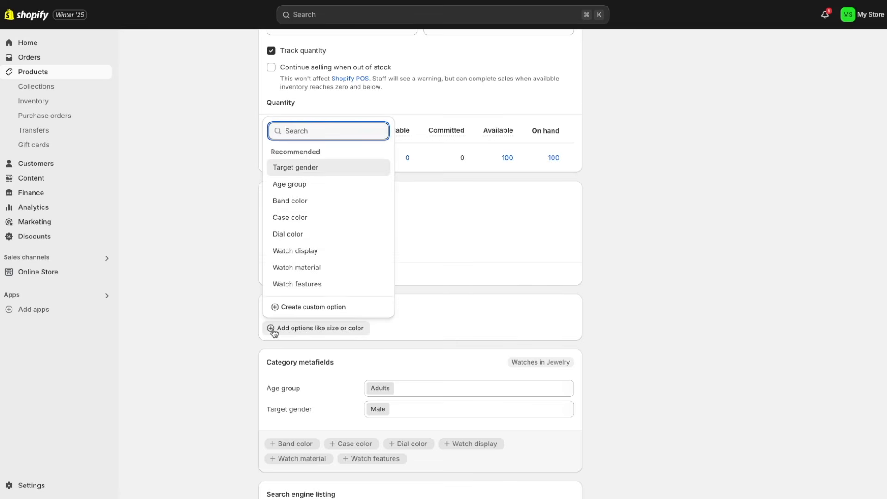
click(313, 239)
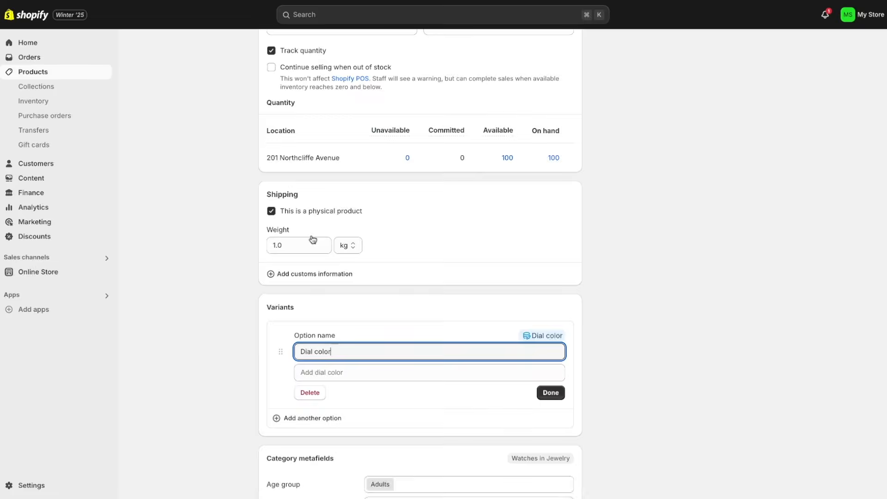
click(336, 372)
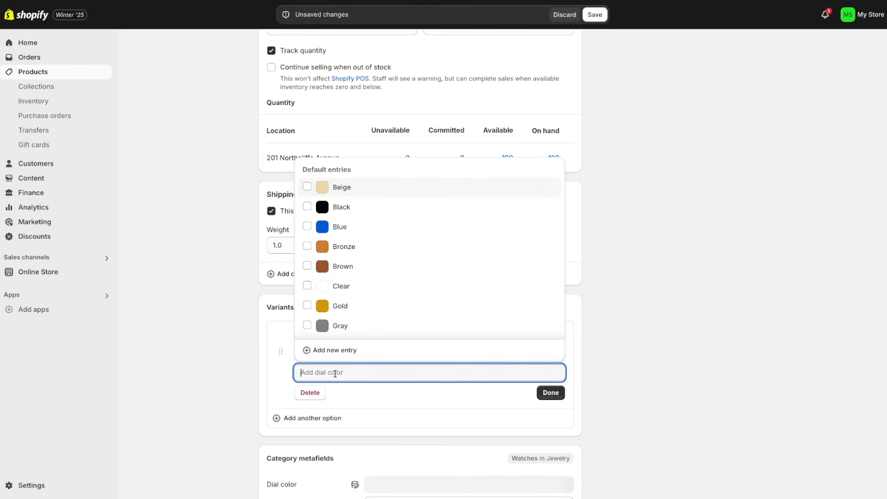
click(307, 267)
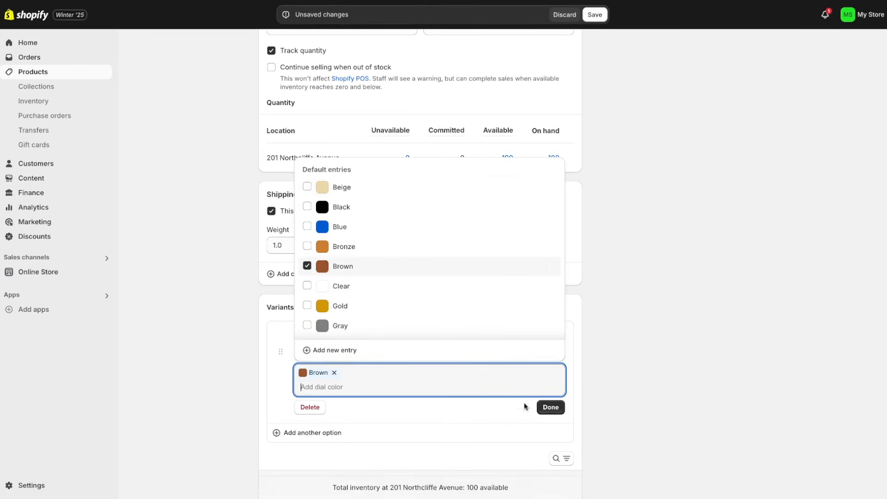
click(553, 408)
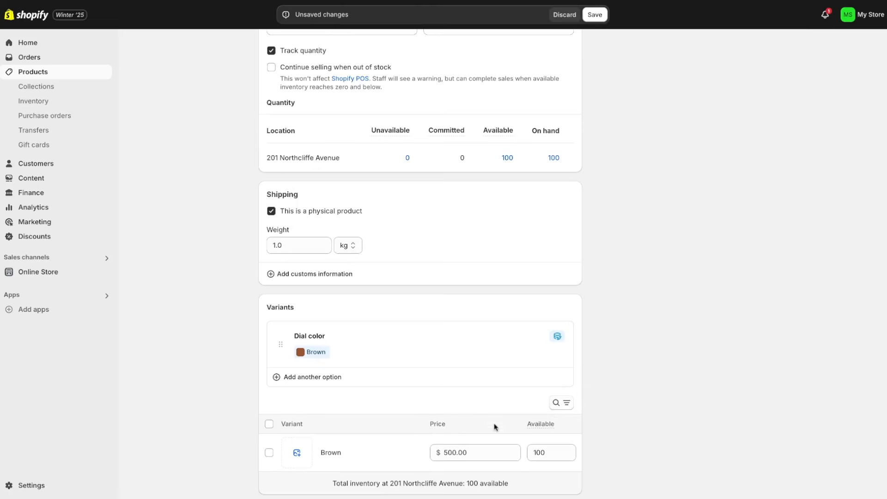
Delete the Dial color variant option and remove the Dial color entry from the category metafields.
scroll(493, 426, down, 2)
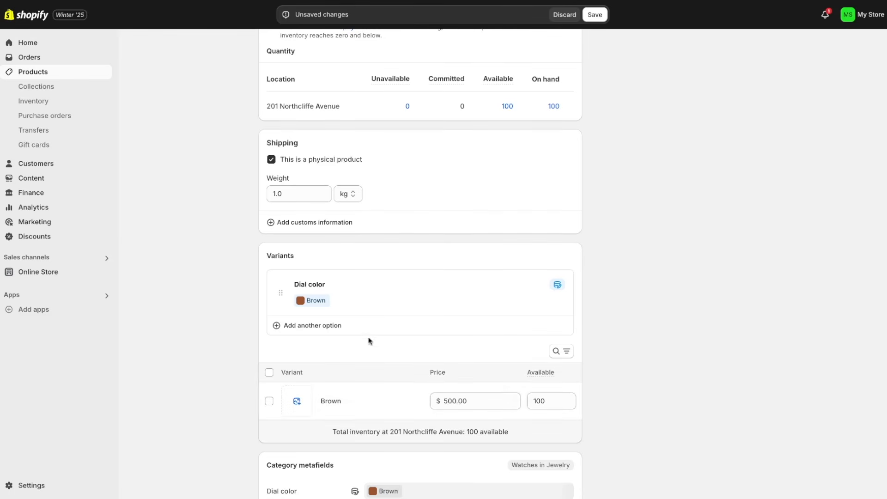
click(370, 305)
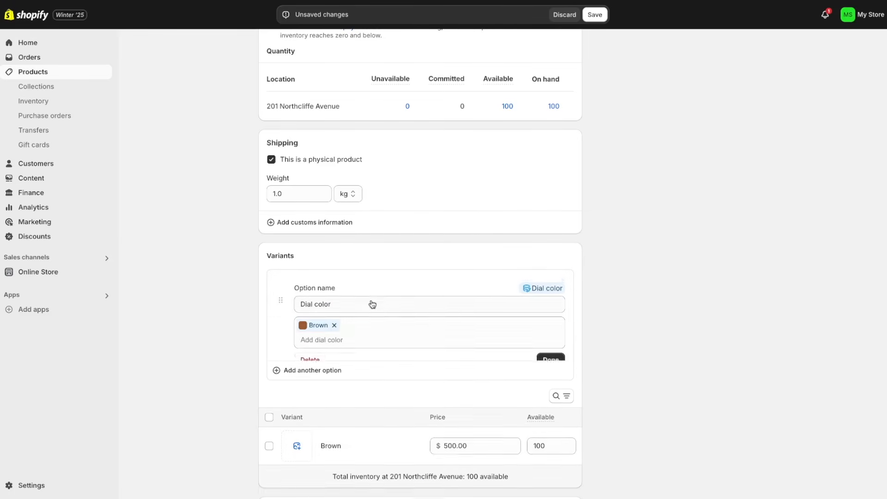
click(317, 356)
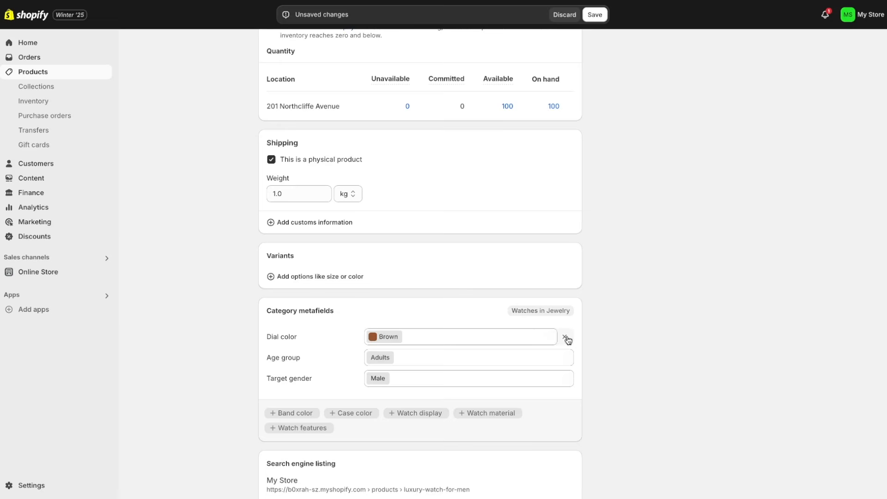
click(566, 339)
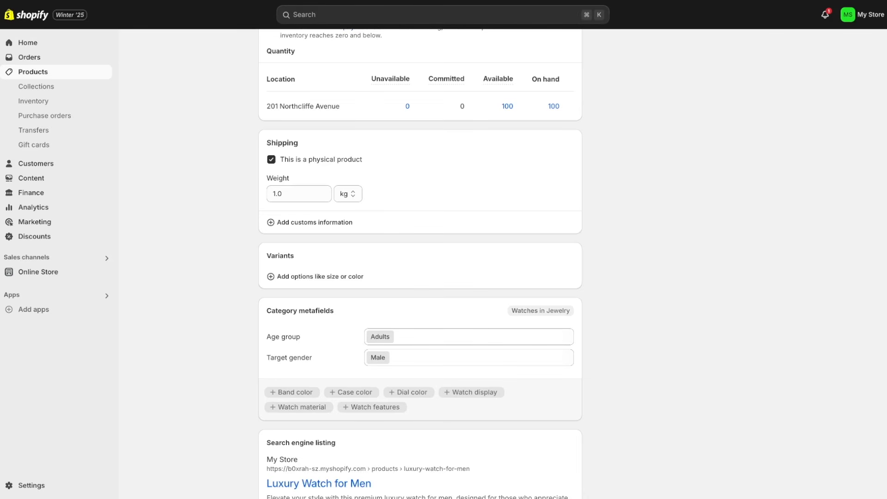
Review the product's category metafields and its search engine listing, including page title, meta description and URL handle.
scroll(420, 263, down, 4)
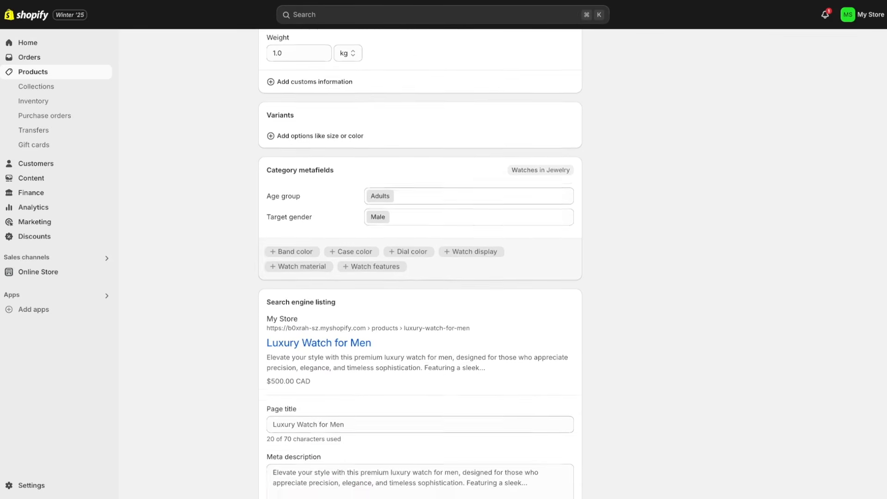
scroll(420, 263, down, 1)
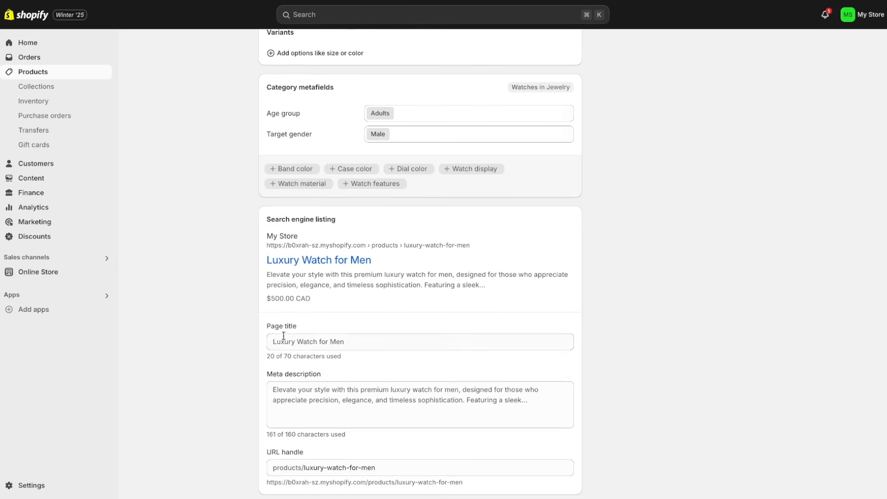
scroll(323, 397, down, 1)
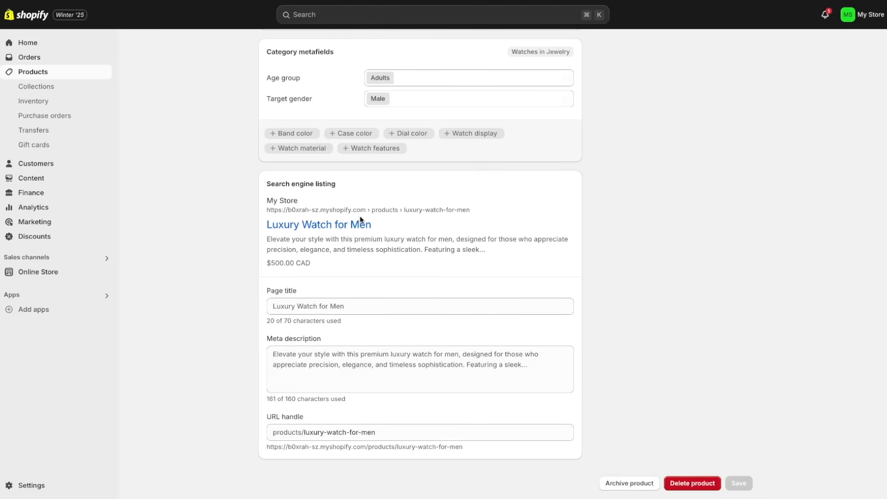
Review the product's publishing and organization settings, including the available collections and the tags.
scroll(361, 220, up, 15)
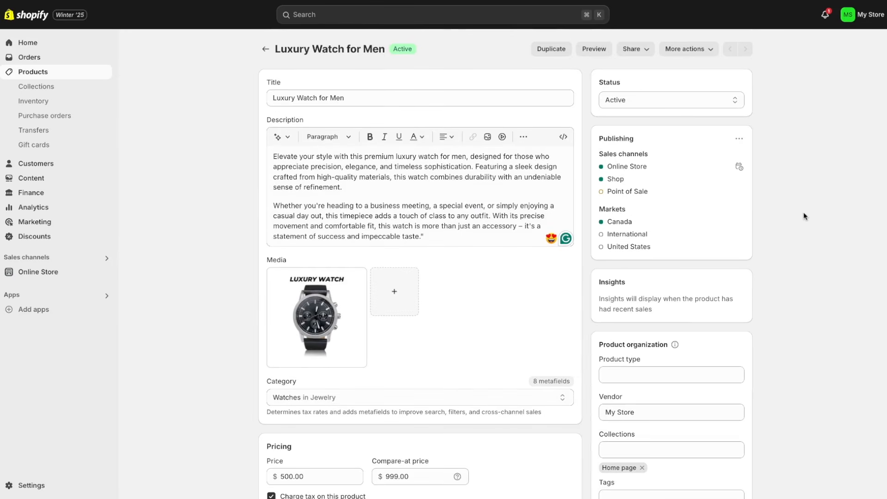
scroll(804, 215, down, 2)
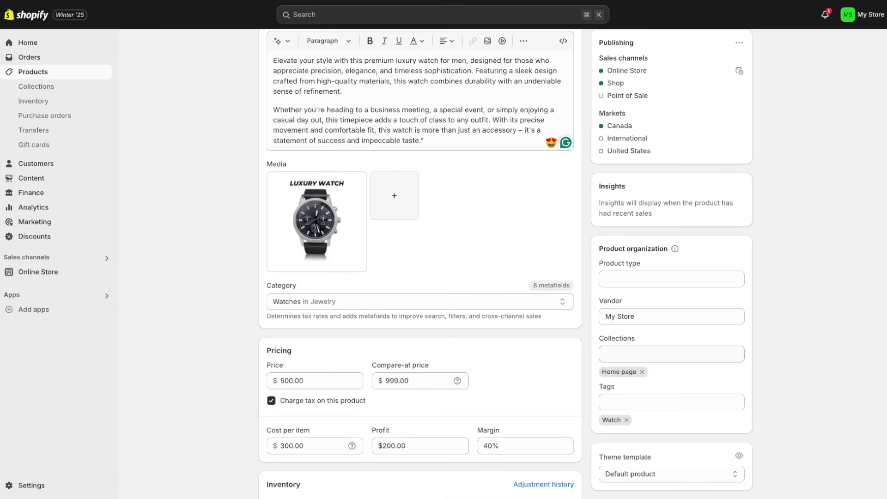
click(619, 352)
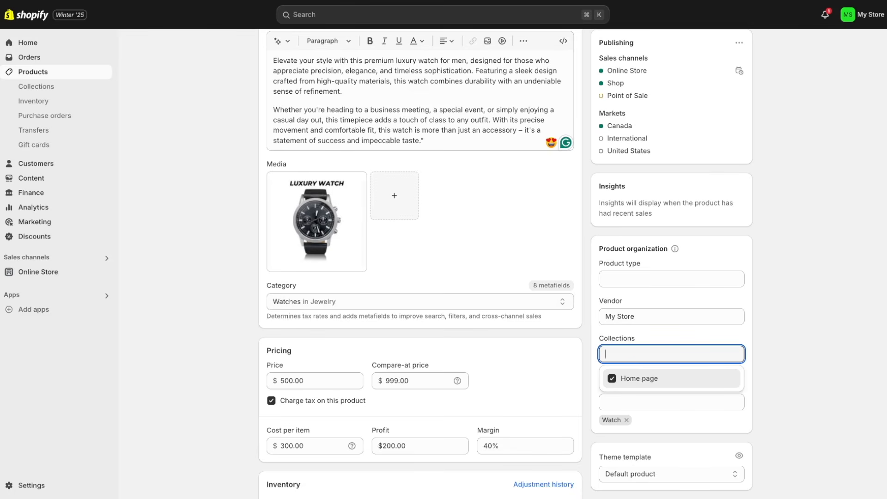
click(653, 340)
scroll(685, 391, down, 1)
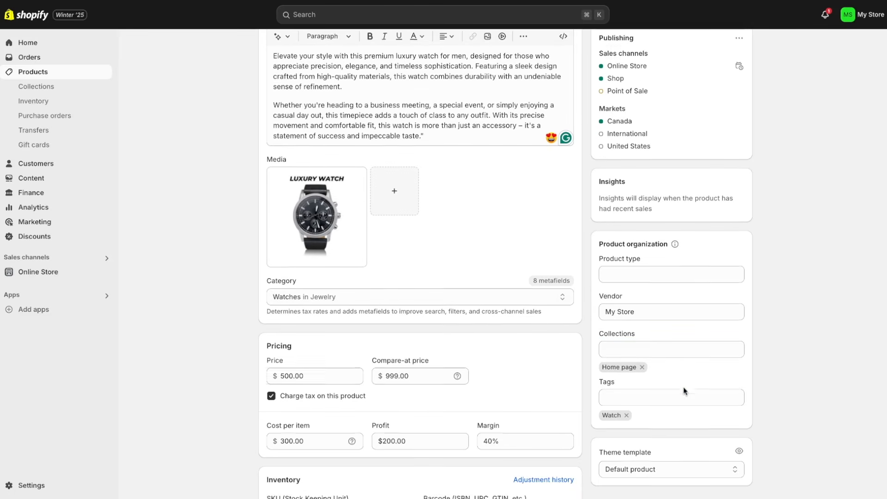
scroll(685, 391, down, 1)
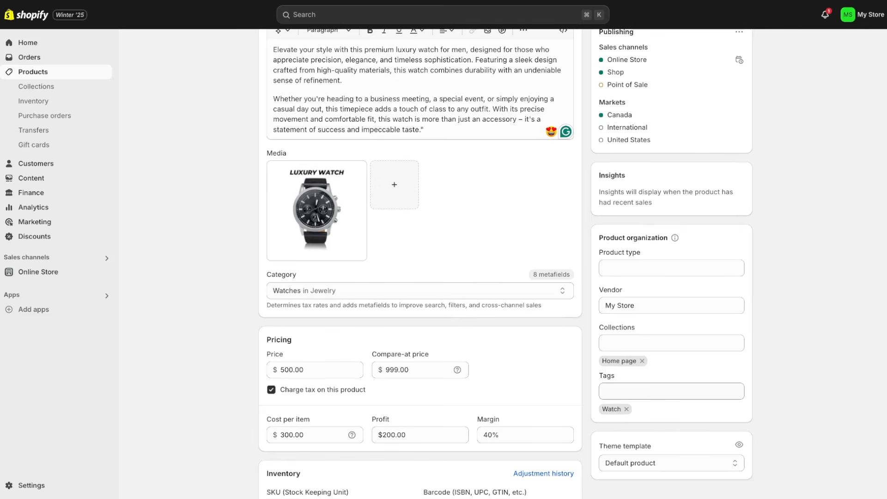
Preview the Luxury Watch for Men product page in the online store and check its price, purchase options and description.
scroll(505, 264, up, 3)
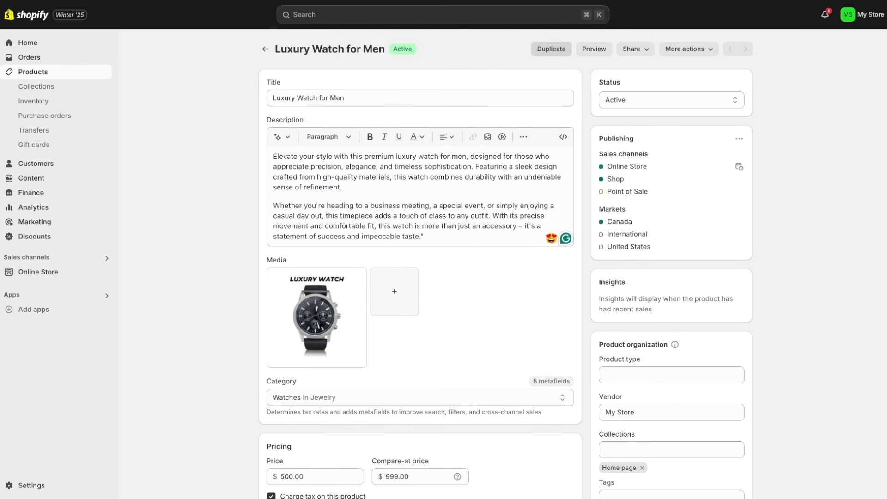
click(594, 52)
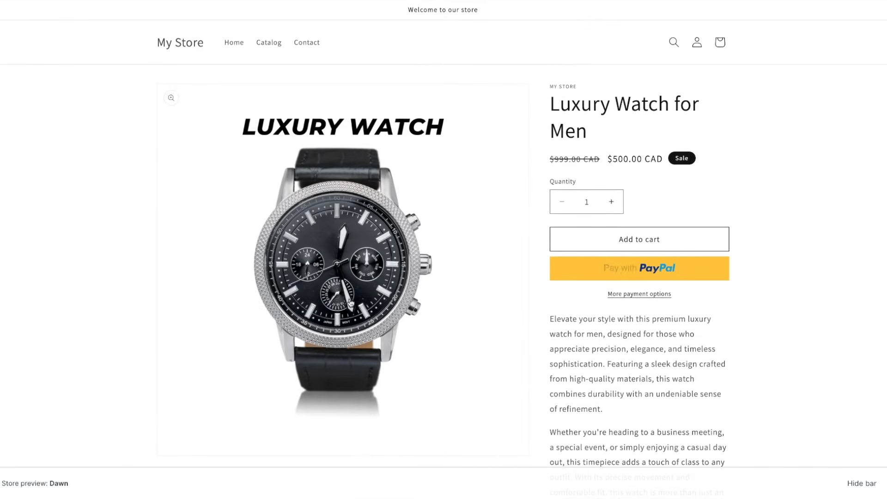
scroll(350, 303, down, 3)
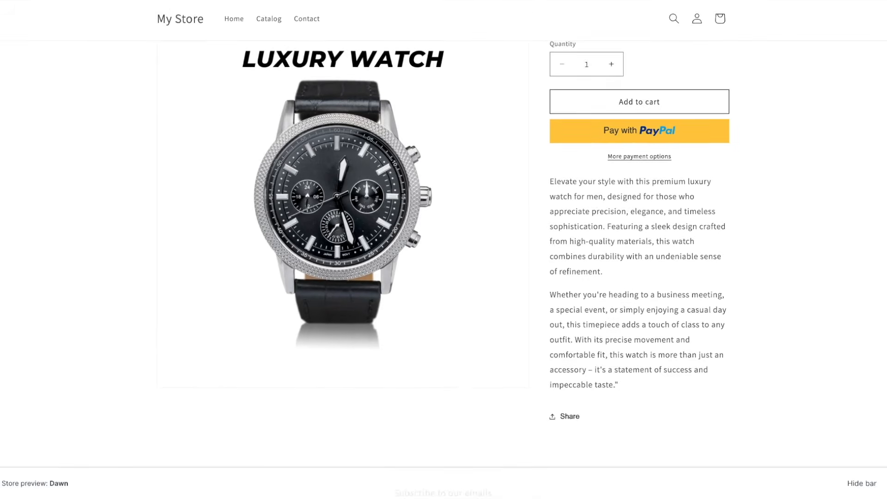
scroll(449, 256, up, 3)
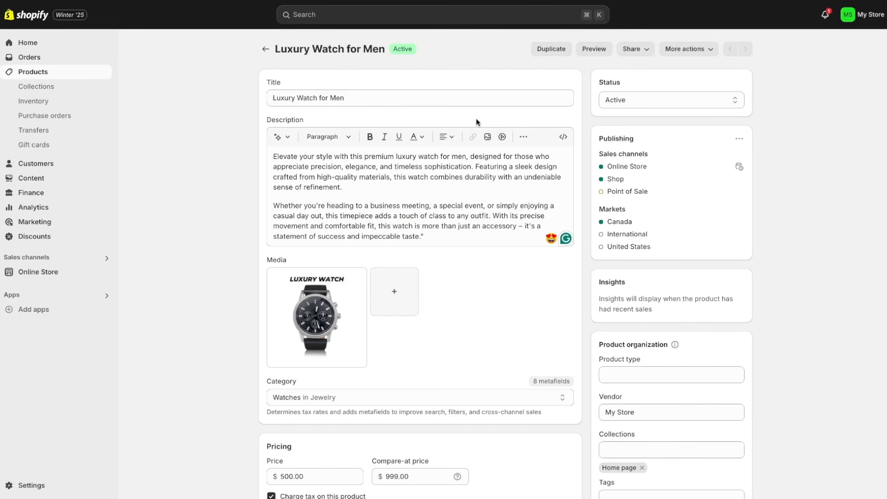
Check the product's sharing option and additional actions, leaving both without making changes.
click(640, 51)
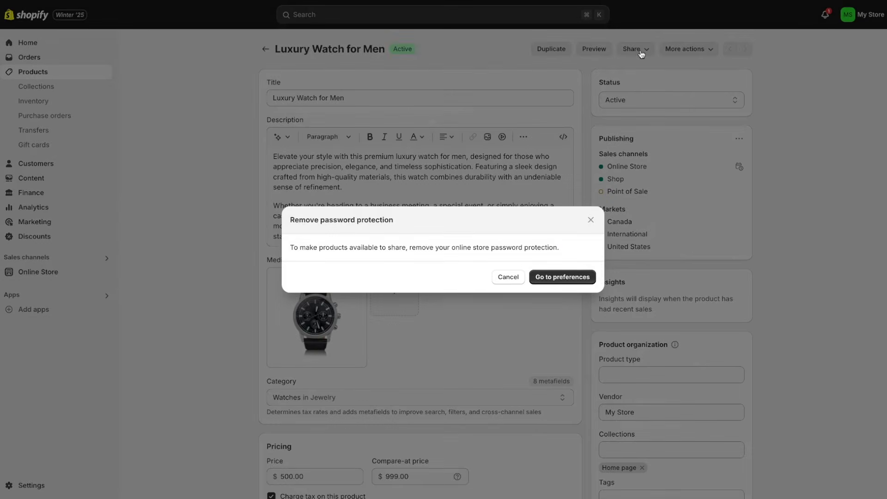
click(591, 220)
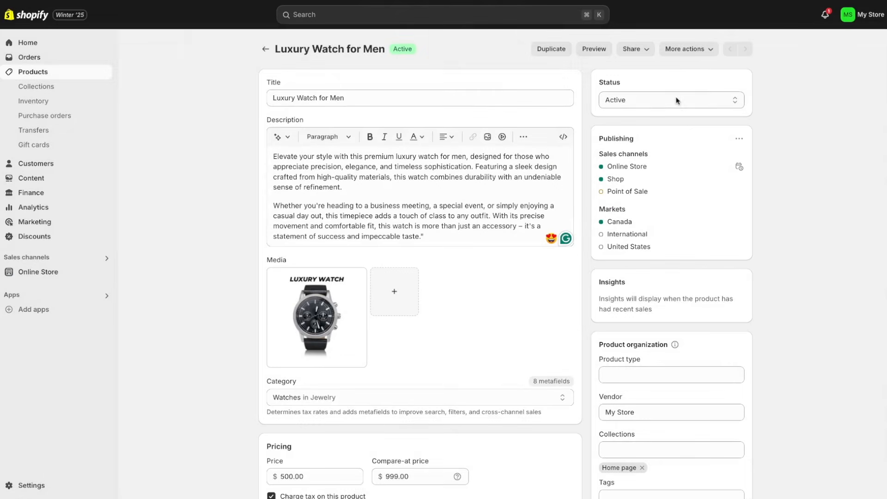
click(715, 52)
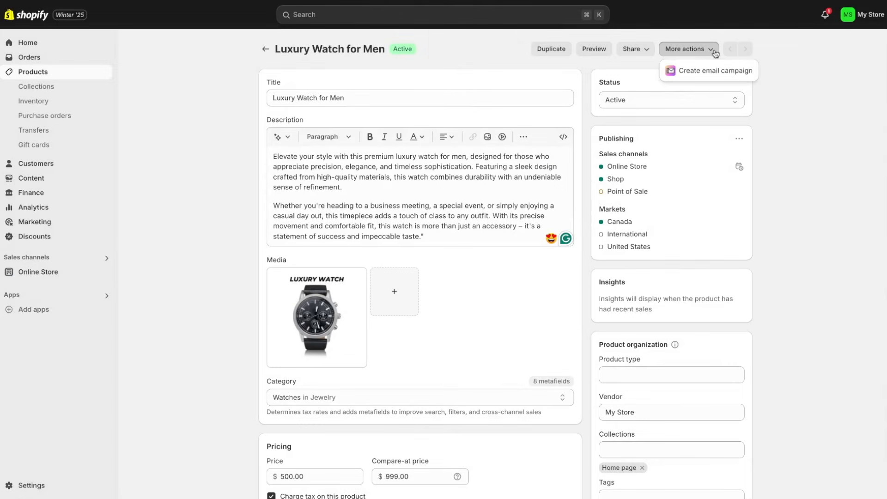
click(811, 88)
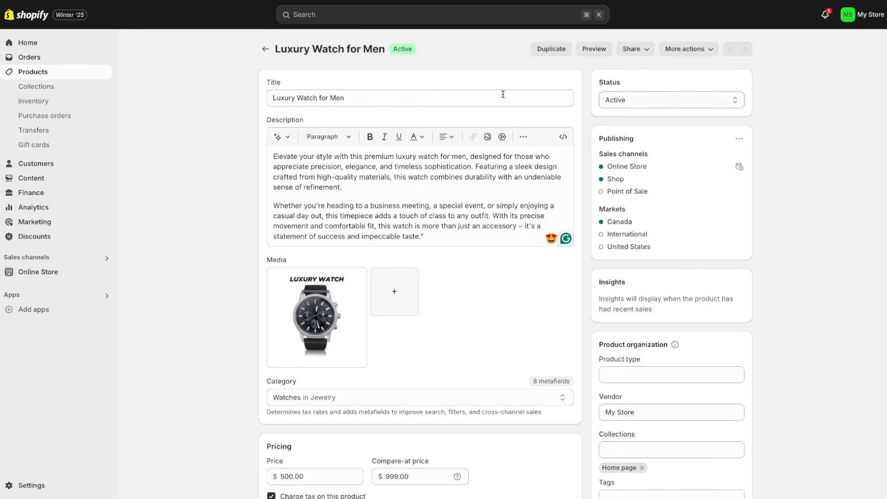
Leave the product and start a new collection titled "Summer collection".
click(266, 49)
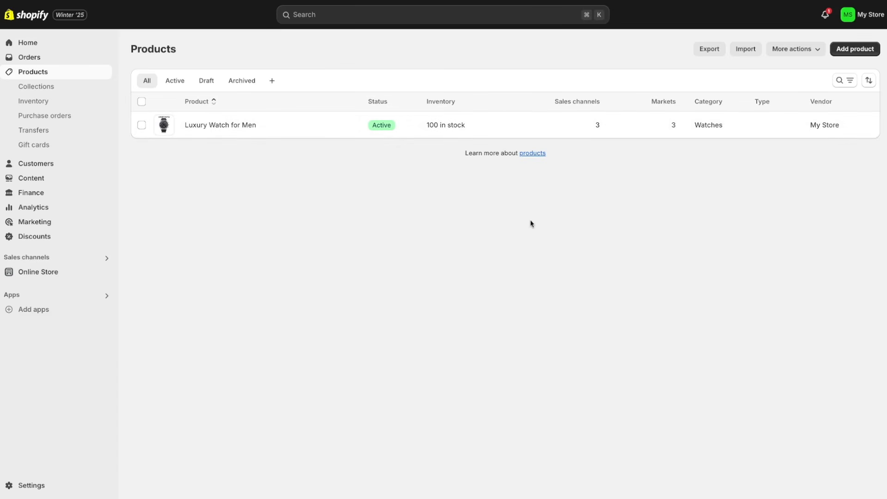
click(68, 91)
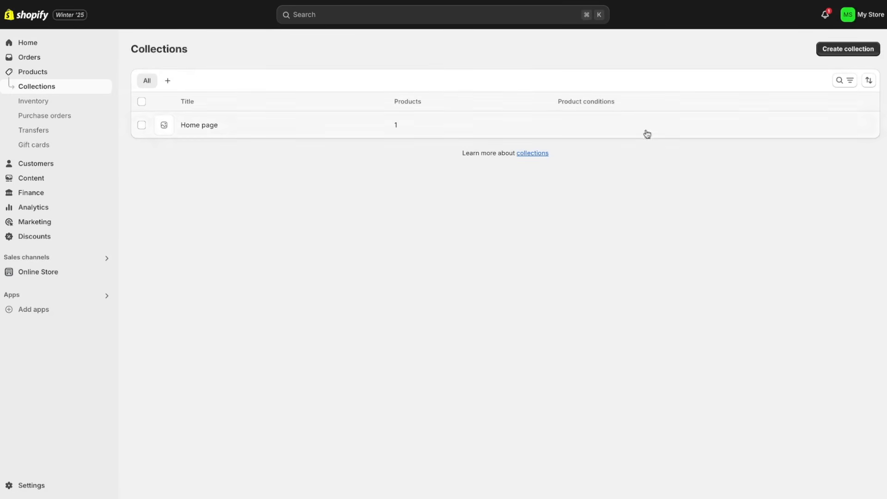
click(842, 50)
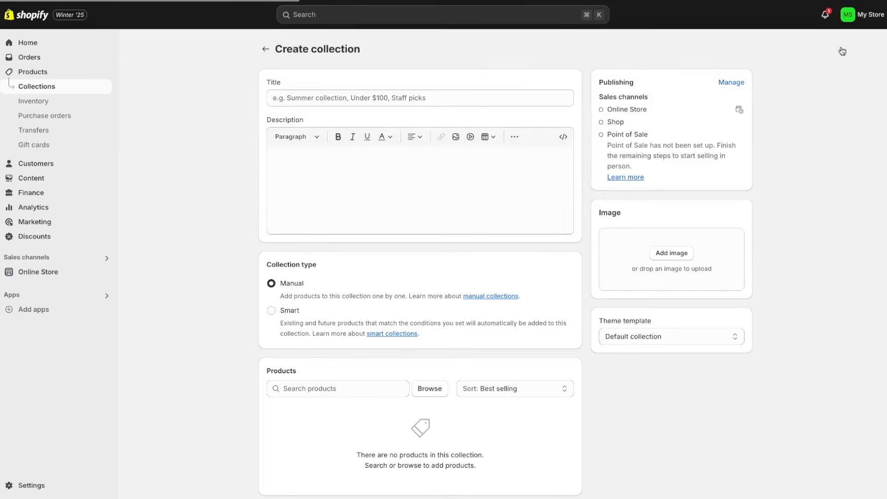
click(349, 101)
text(Summe)
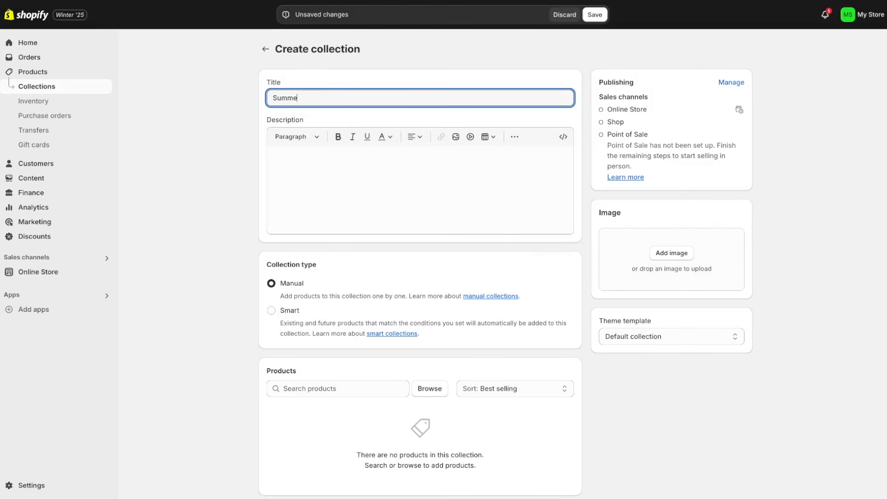
text(r collection)
Enter "Luxury watches for the summer" as the collection's description.
click(360, 169)
text(Lucxur)
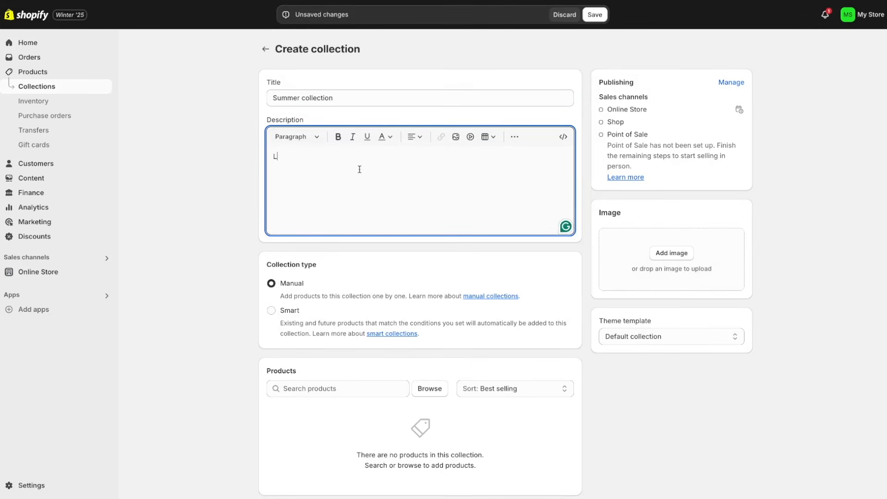
key(BackSpace)
key(BackSpace)
key(BackSpace)
key(BackSpace)
text(xury watches for the summer)
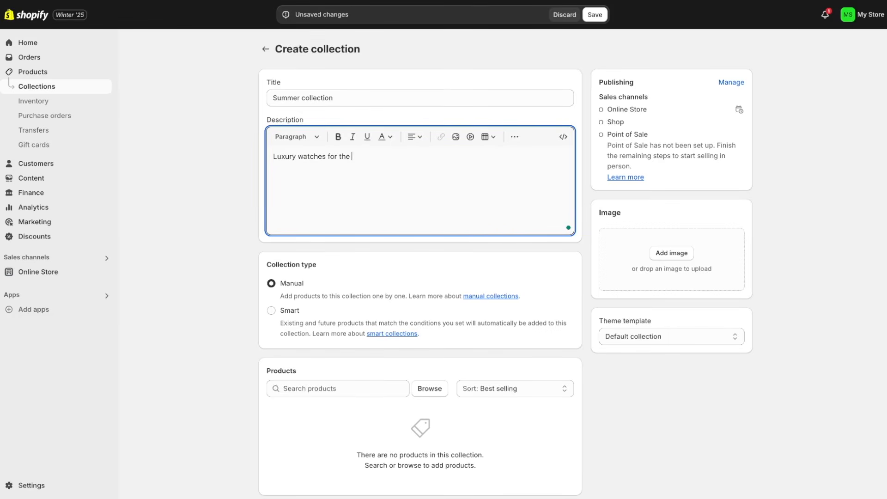
click(219, 185)
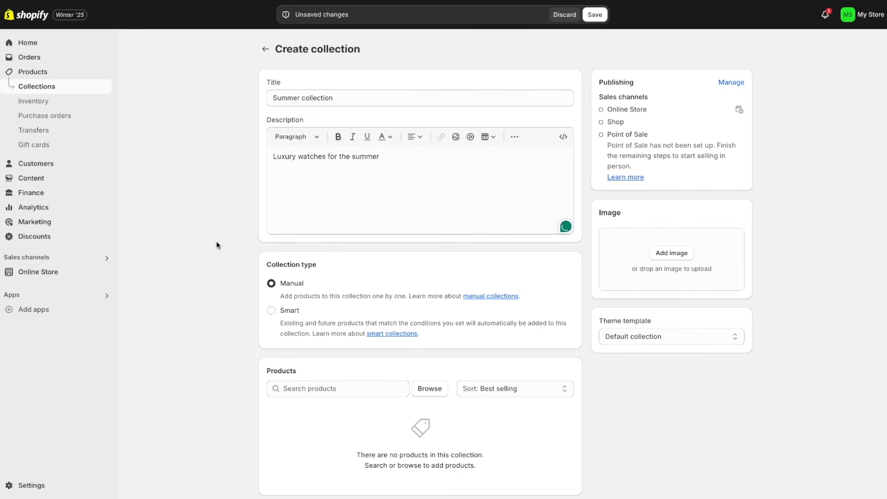
Add the Luxury Watch for Men product to the manual collection, save it and return to the collections list.
scroll(218, 245, down, 1)
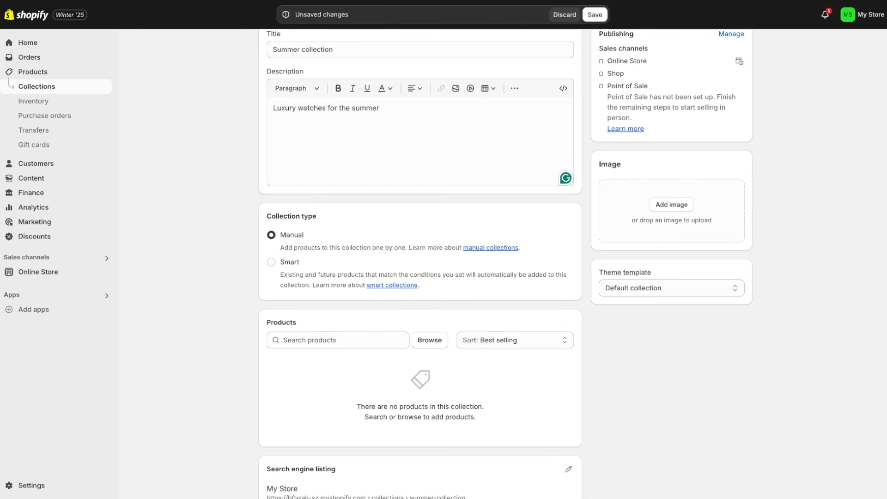
click(312, 341)
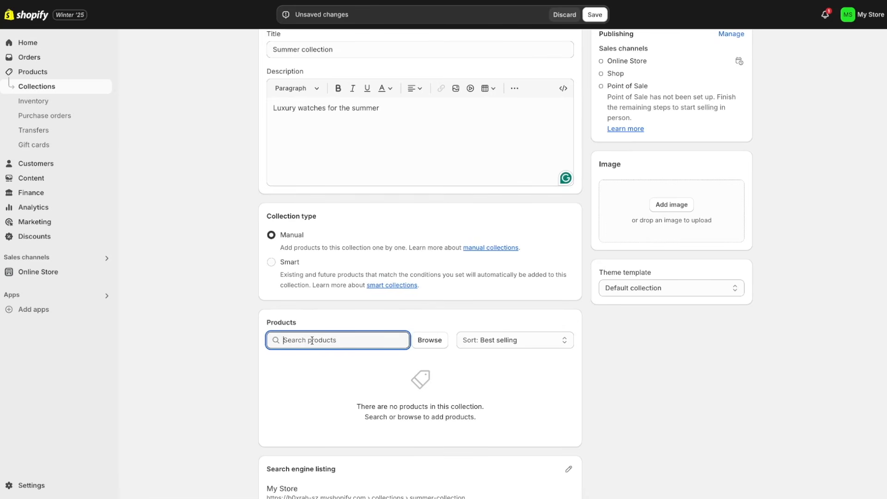
click(424, 345)
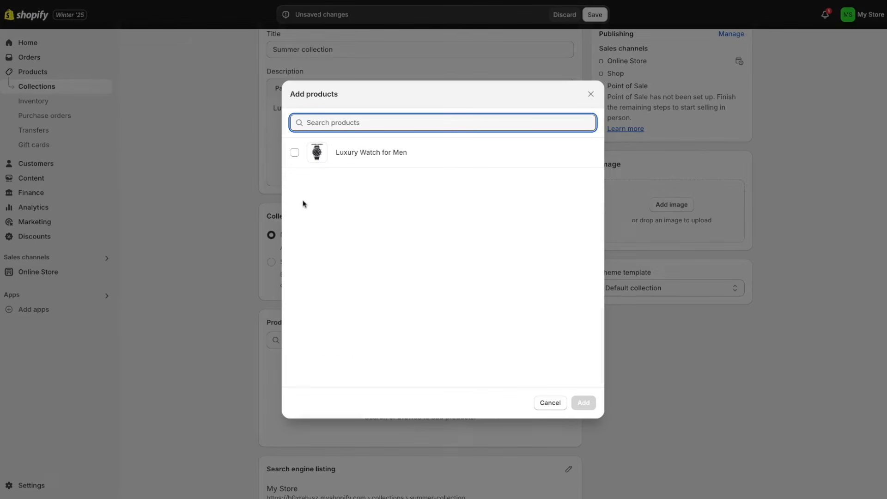
click(295, 153)
click(583, 403)
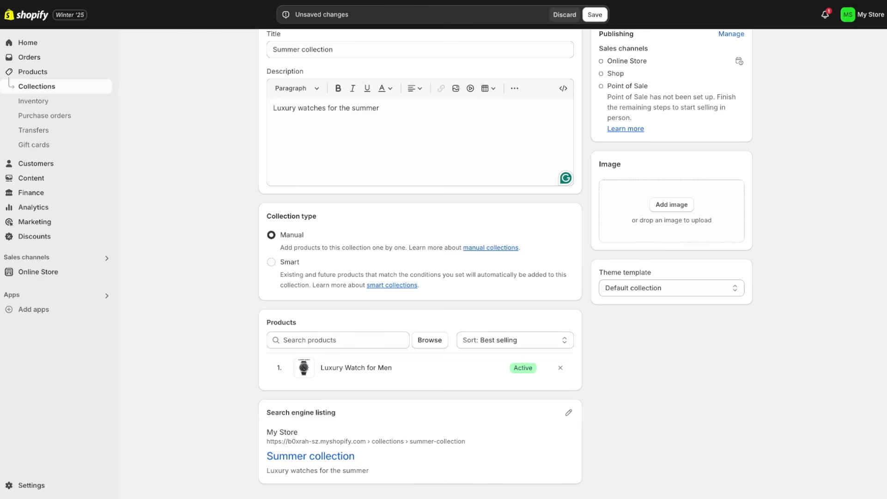
scroll(519, 345, up, 1)
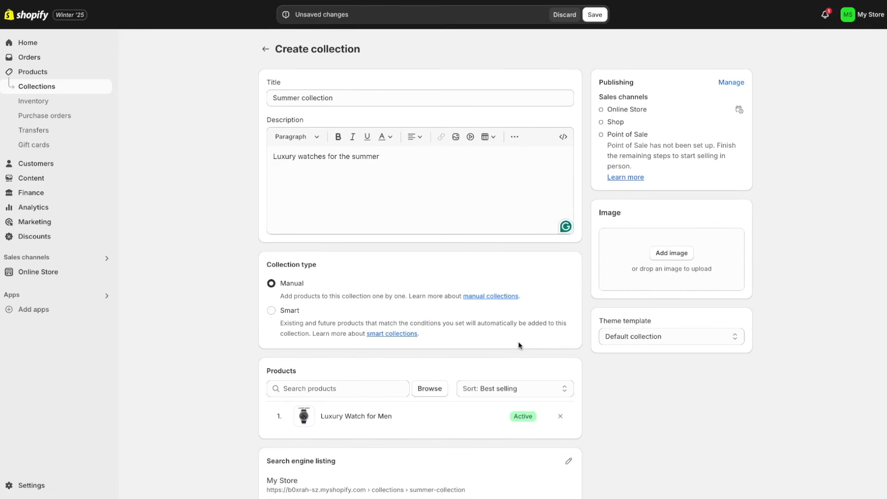
click(597, 16)
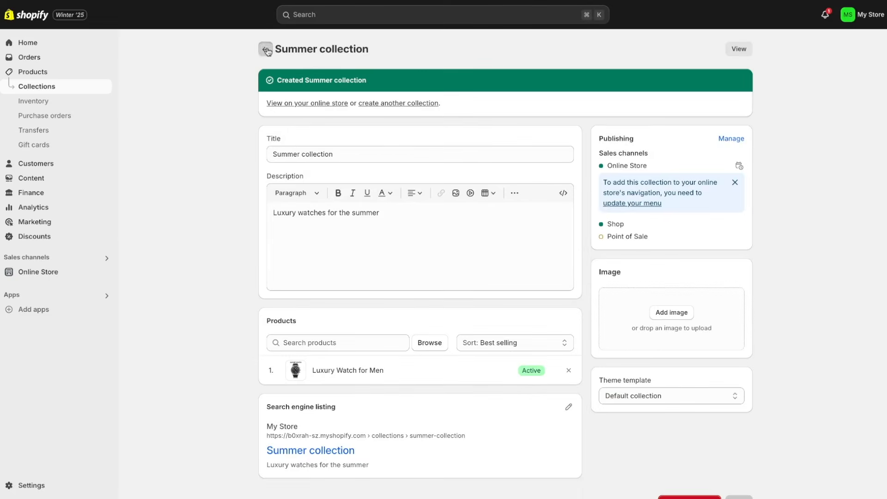
click(266, 50)
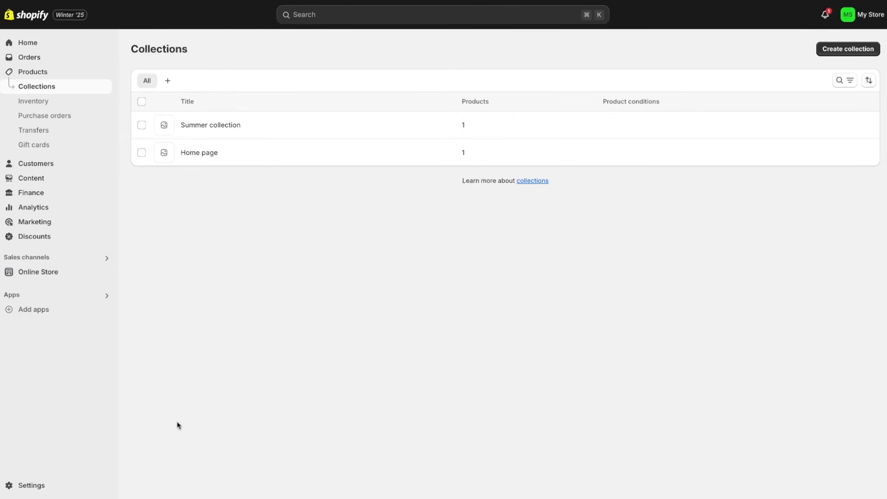
Insert the template into the store's return and refund policy and publish it.
click(22, 487)
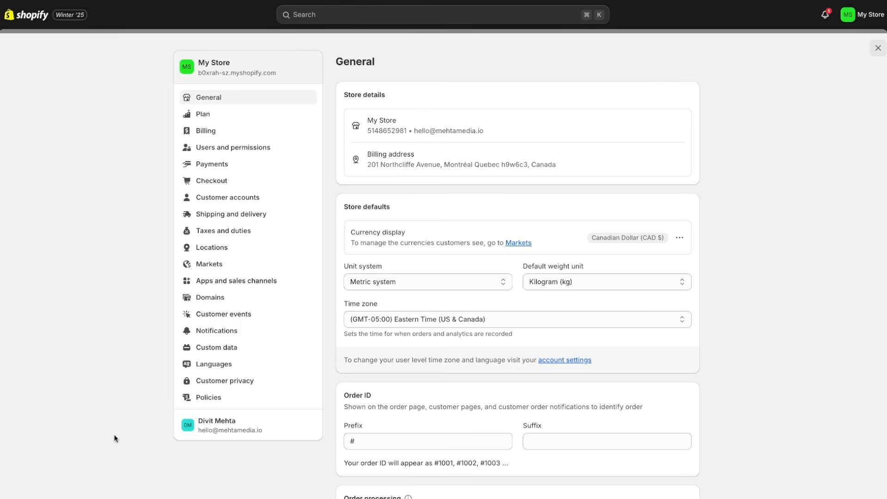
click(207, 402)
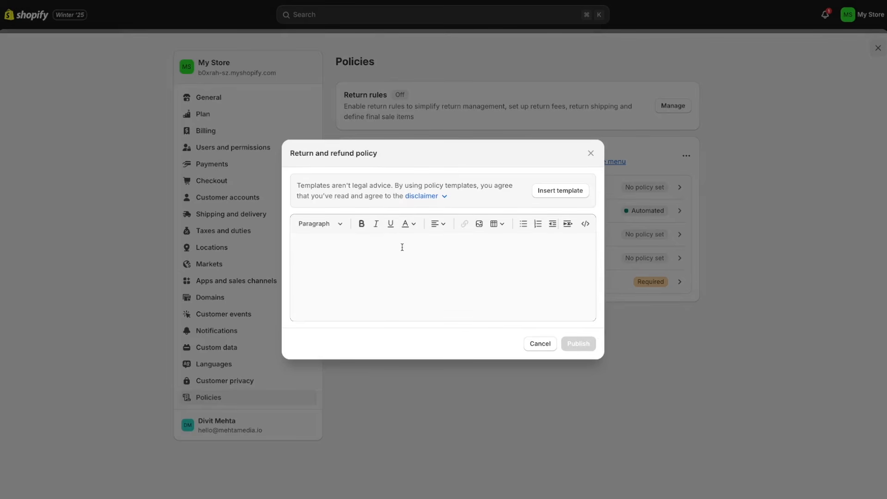
click(568, 195)
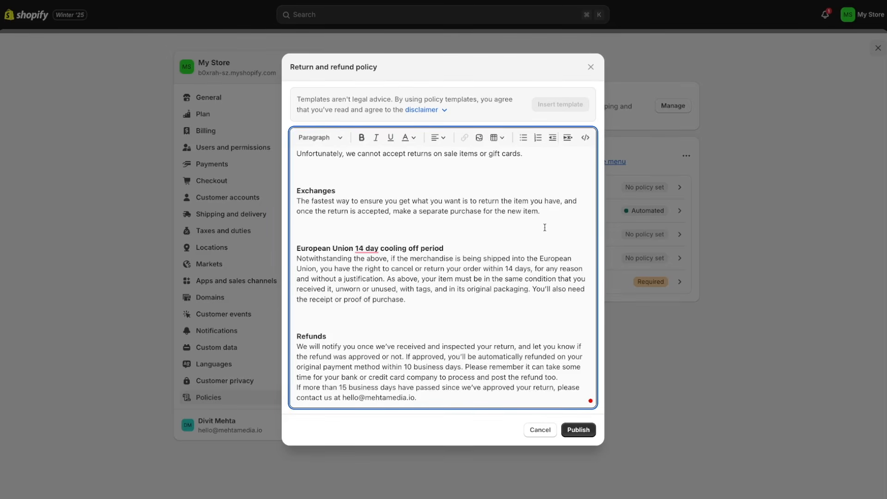
click(584, 431)
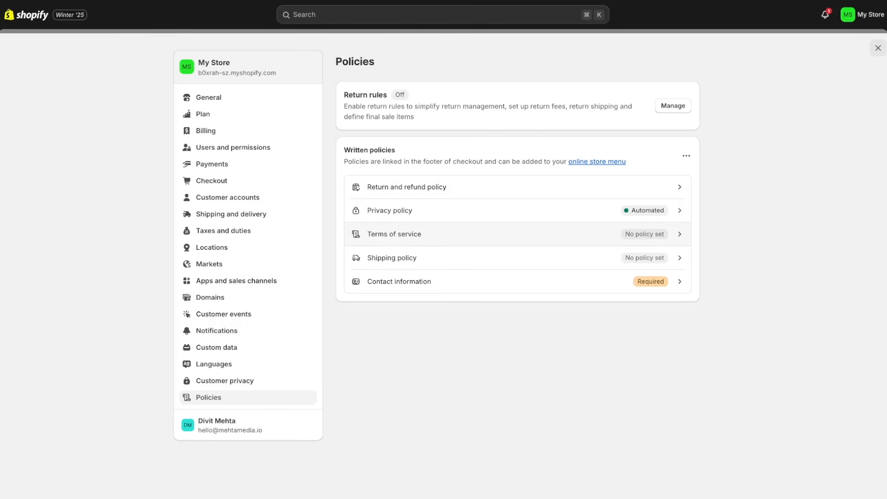
Insert the template into the terms of service, look through its text and publish it.
click(509, 234)
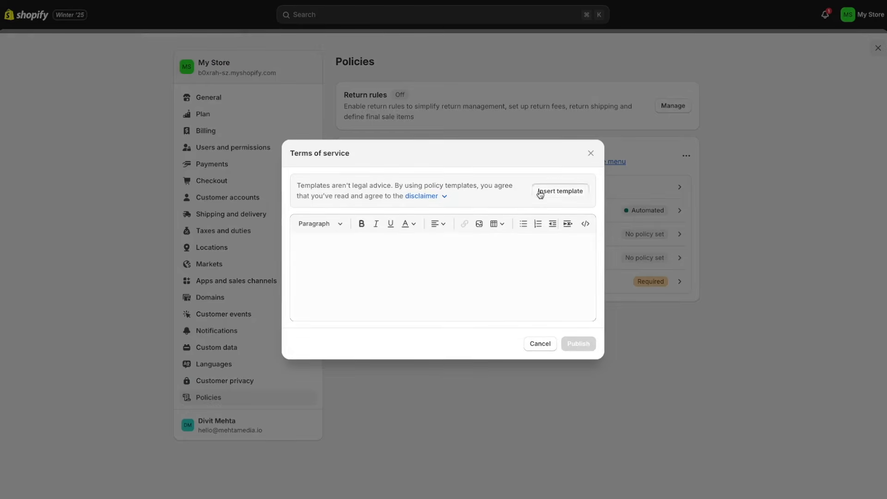
click(540, 193)
scroll(397, 200, up, 1)
scroll(397, 200, down, 1)
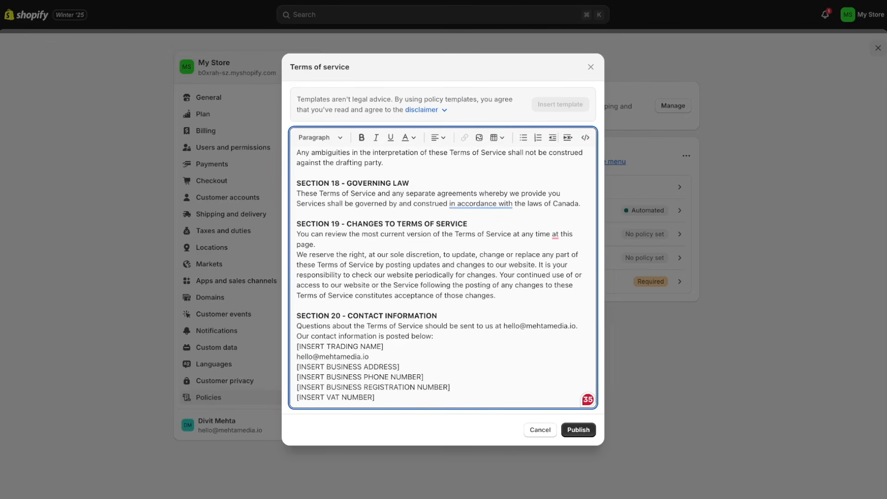
click(583, 434)
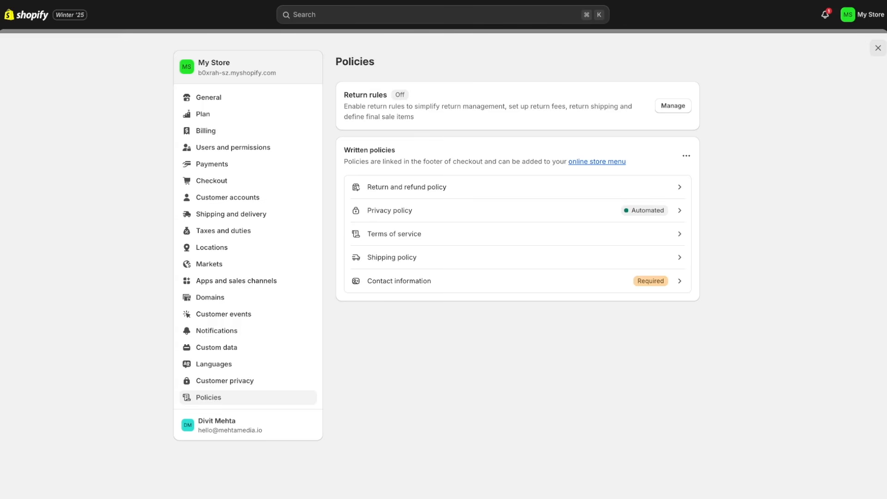
Open the general profile in the shipping and delivery settings and review its shipping zones.
click(229, 221)
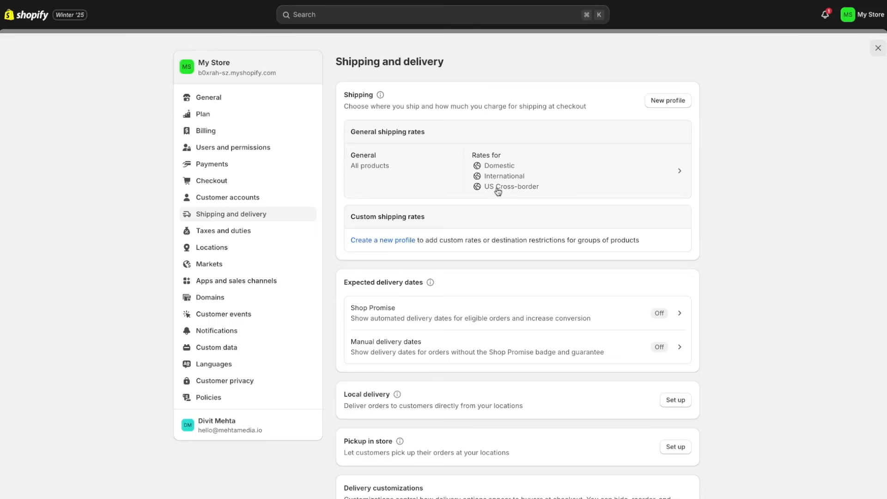
click(402, 174)
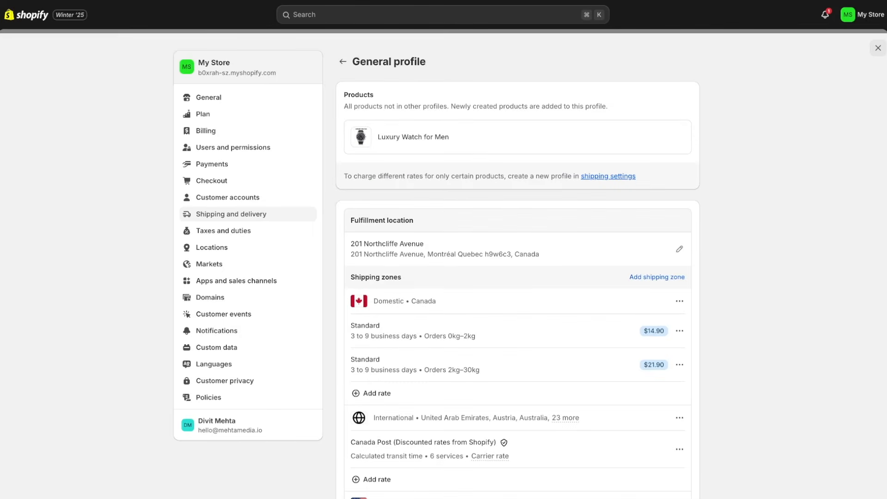
scroll(432, 226, down, 1)
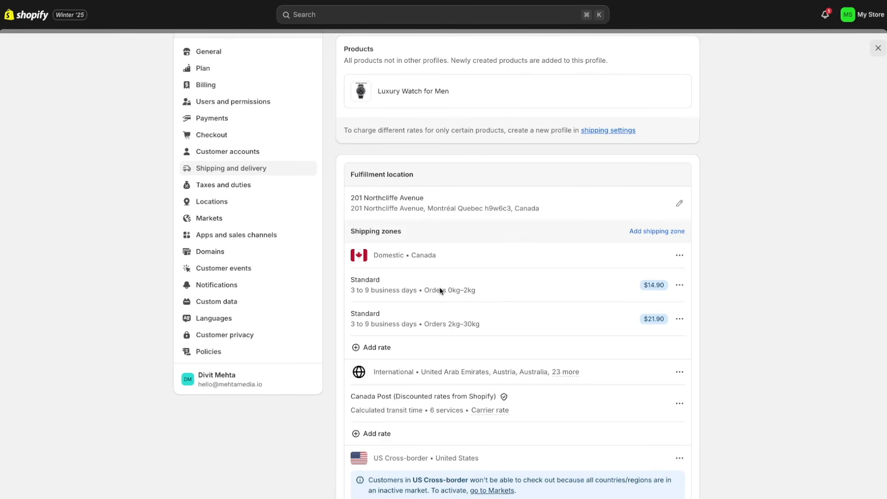
scroll(439, 287, down, 1)
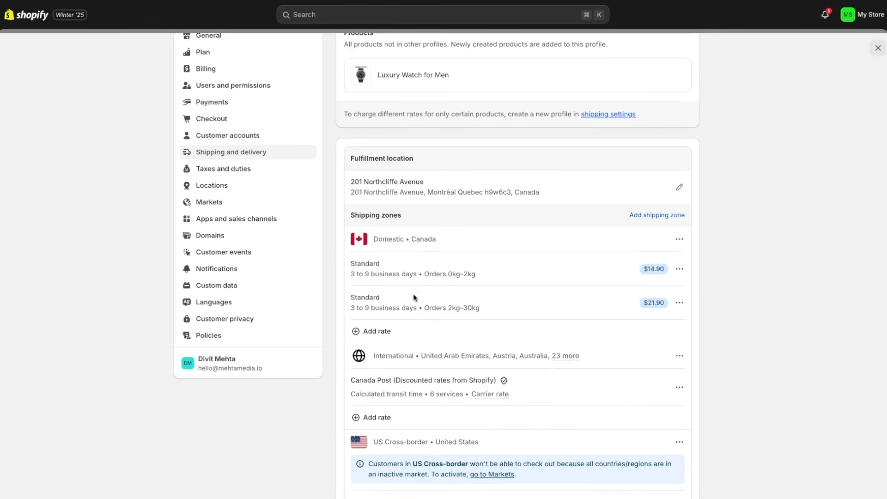
Add a free flat Express rate (1 to 2 business days) without conditional pricing to the Domestic Canada zone.
click(373, 333)
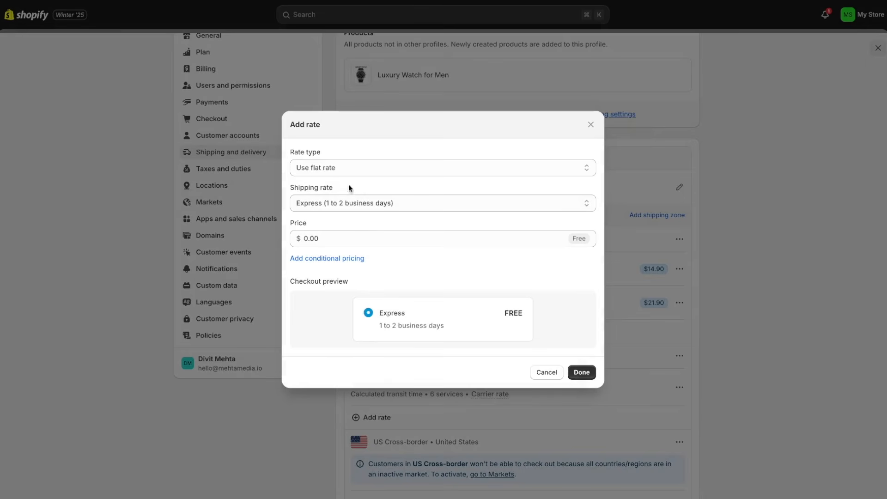
click(332, 167)
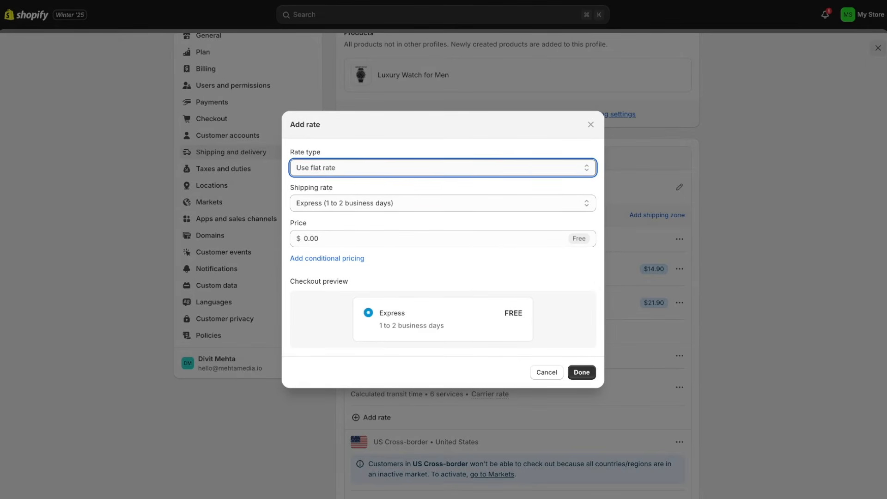
click(331, 203)
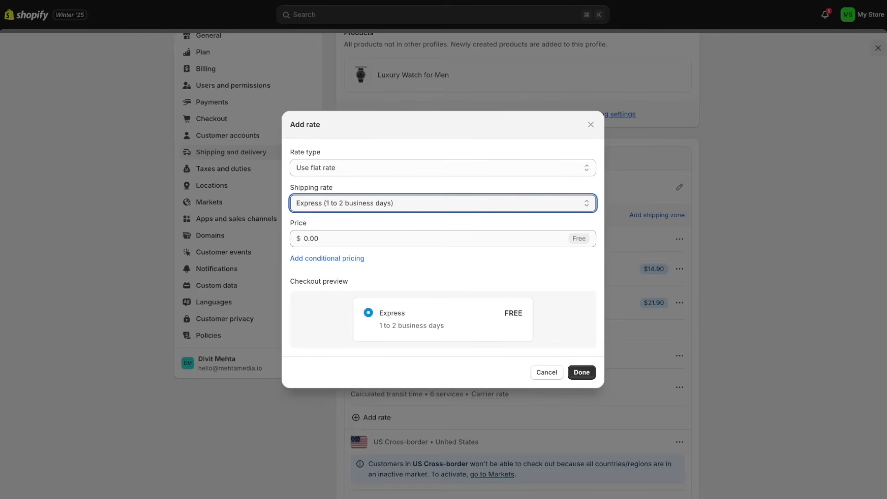
click(319, 260)
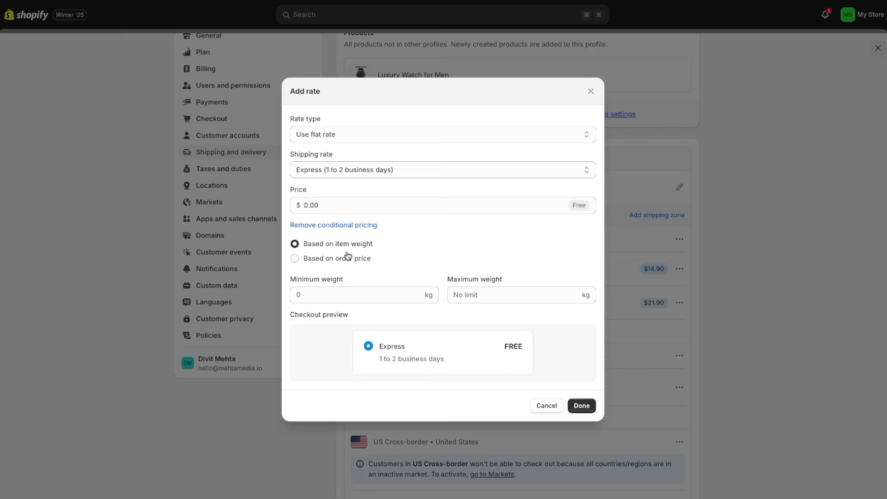
click(315, 262)
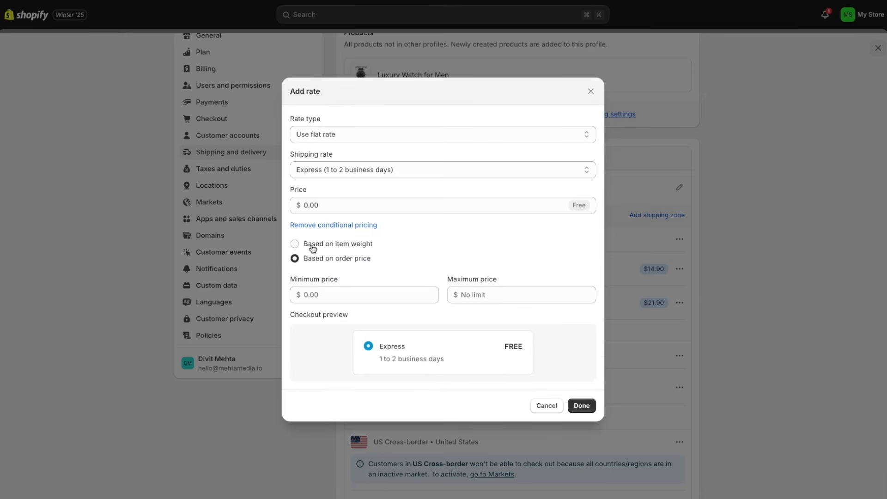
click(320, 226)
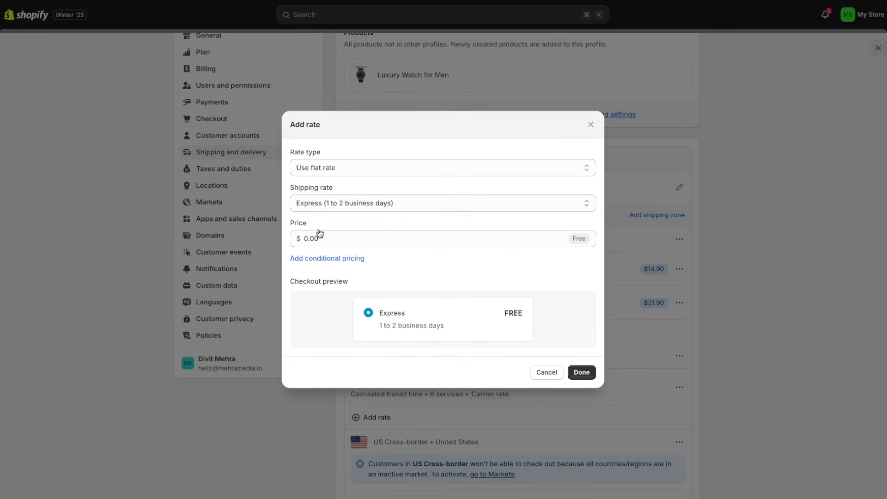
click(581, 372)
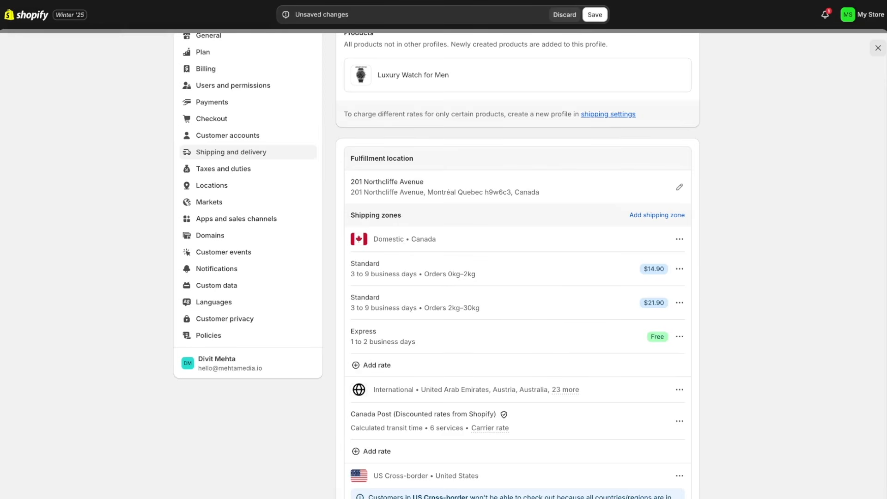
Check the countries covered by the International shipping zone, accept the zone and save the general shipping profile.
scroll(397, 356, down, 3)
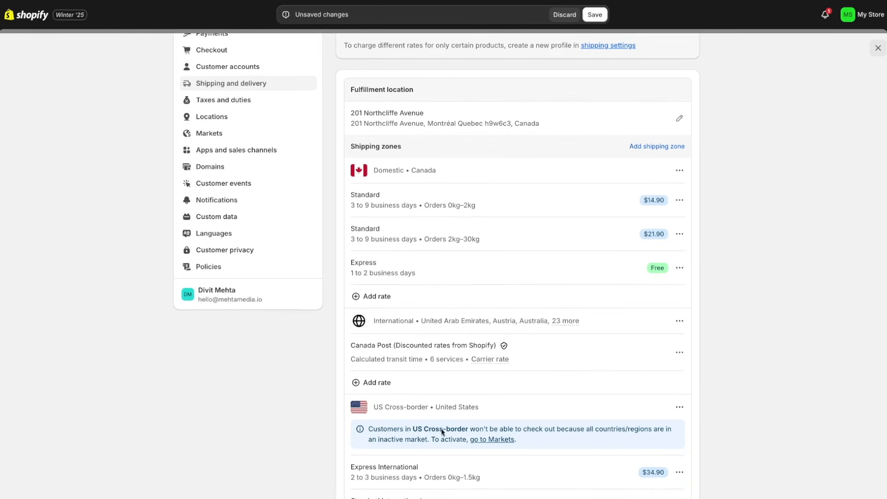
scroll(445, 441, down, 1)
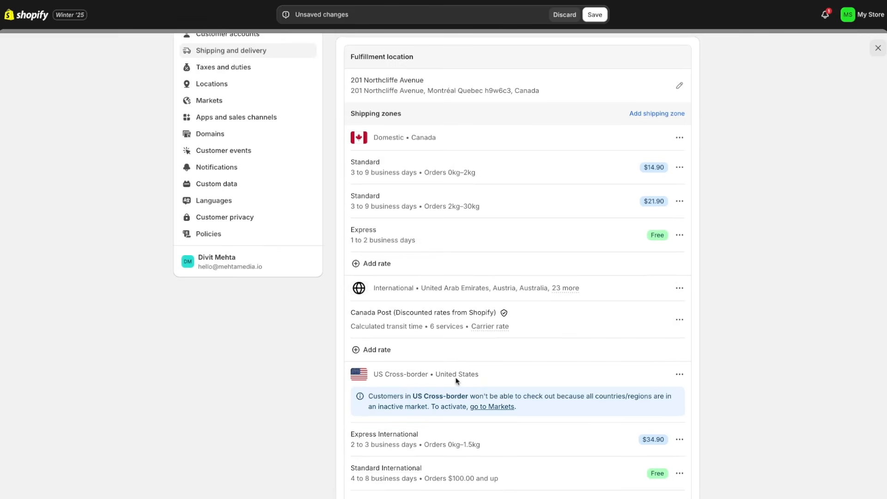
click(680, 375)
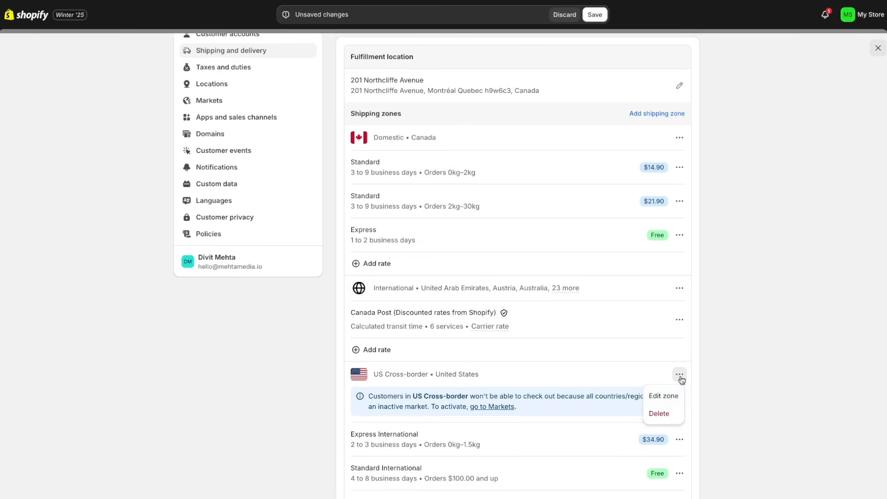
click(720, 386)
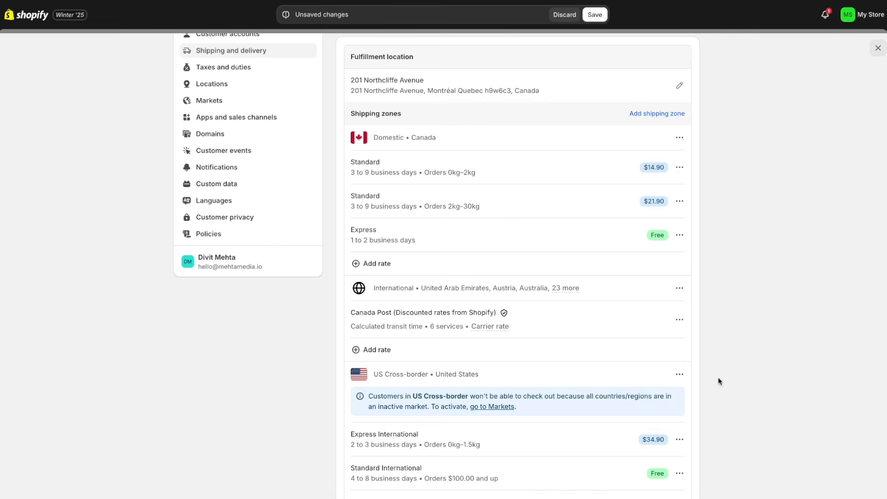
click(681, 291)
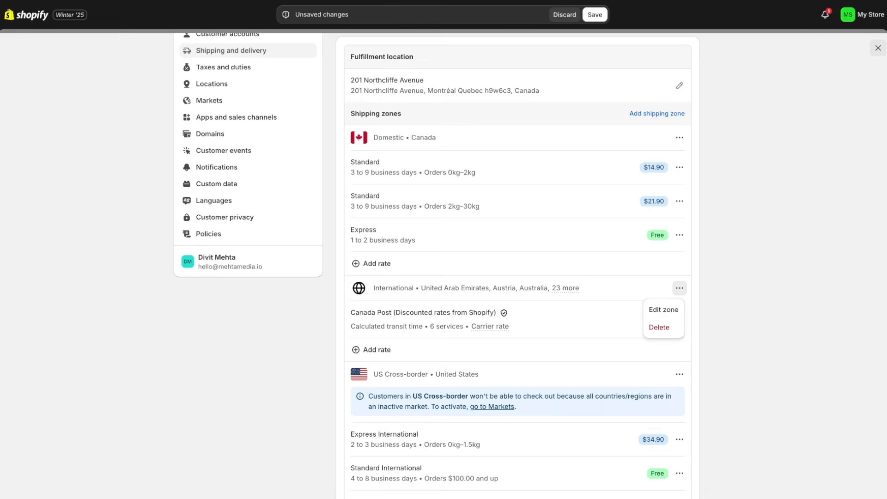
click(665, 310)
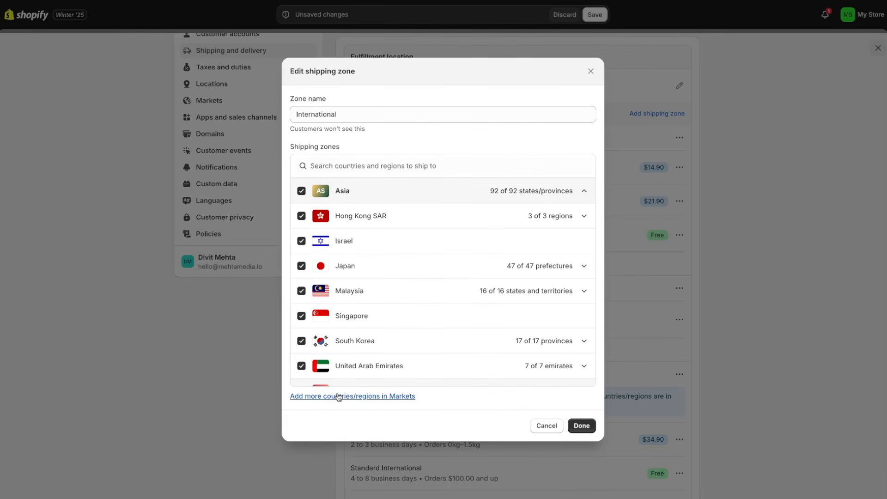
click(580, 425)
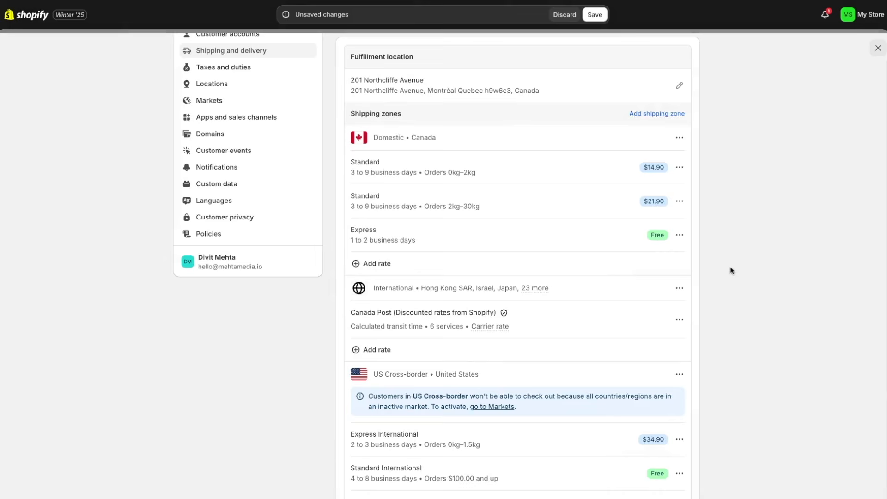
scroll(731, 270, down, 3)
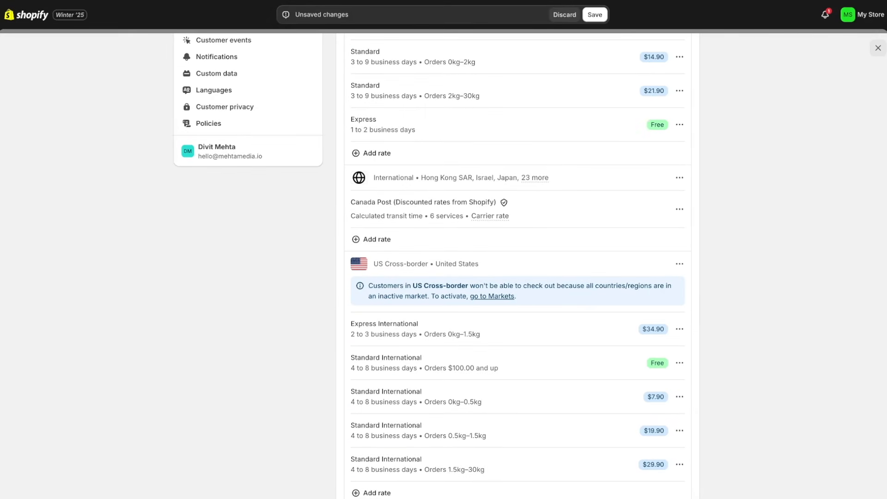
click(598, 17)
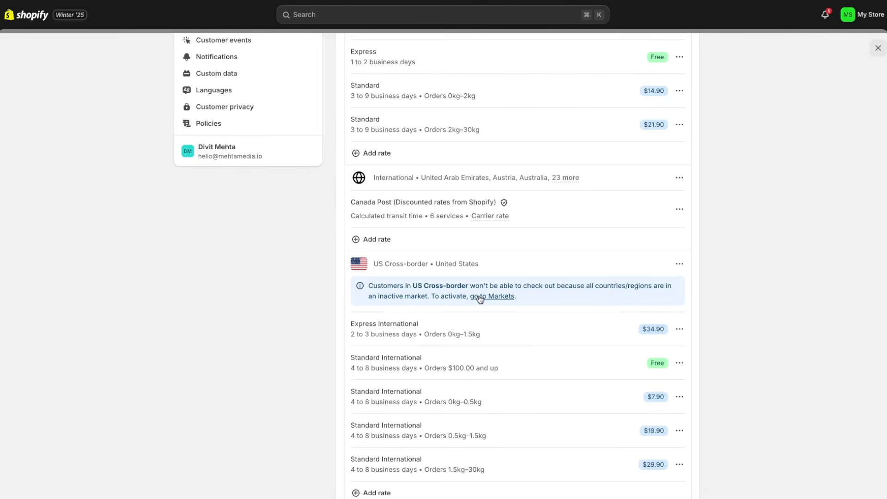
Set the United States market to Active, save it and recheck the zones in the general shipping profile.
scroll(299, 293, up, 5)
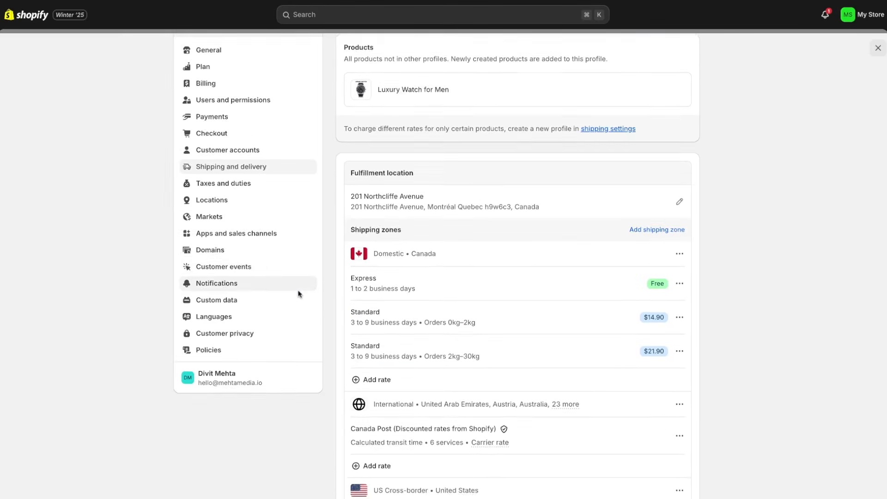
click(222, 244)
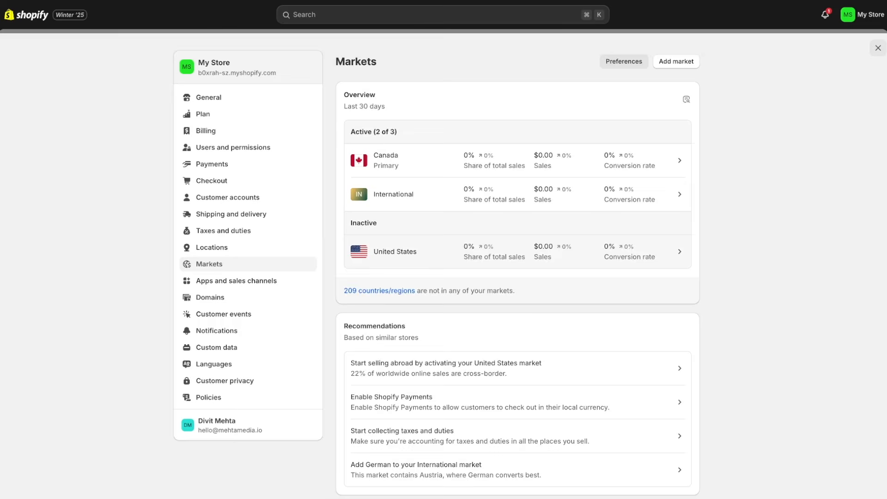
click(664, 65)
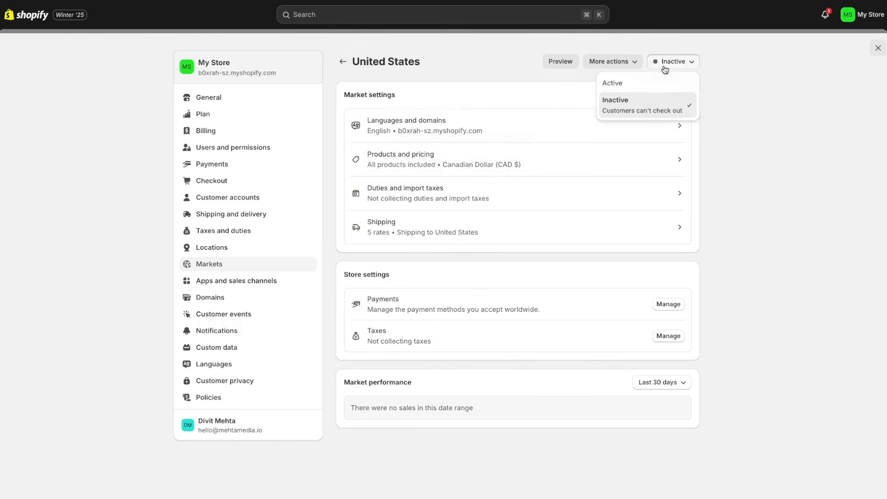
click(636, 87)
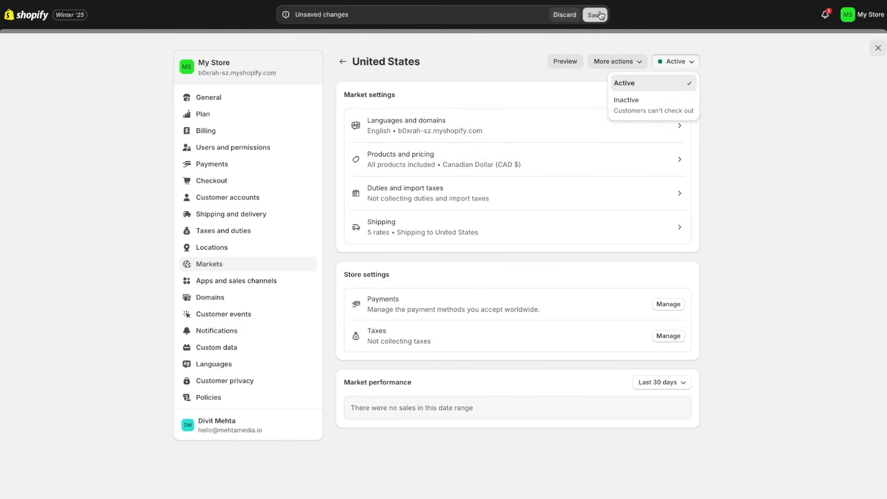
click(600, 15)
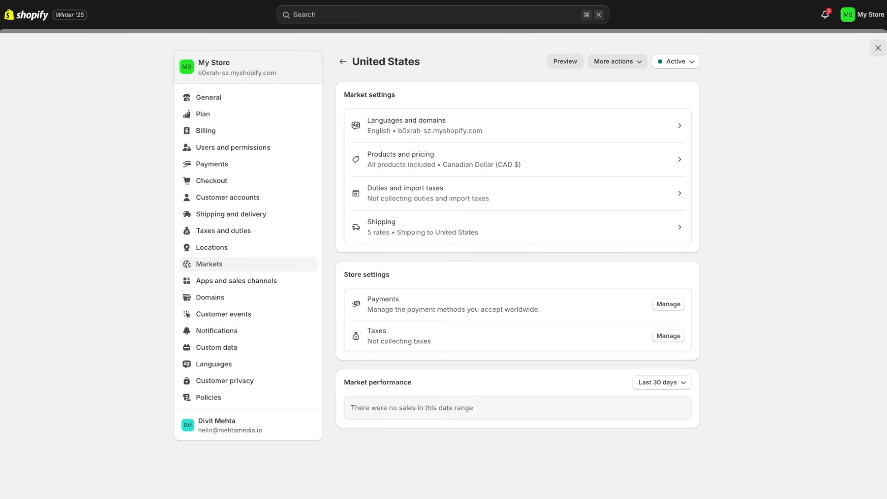
click(343, 61)
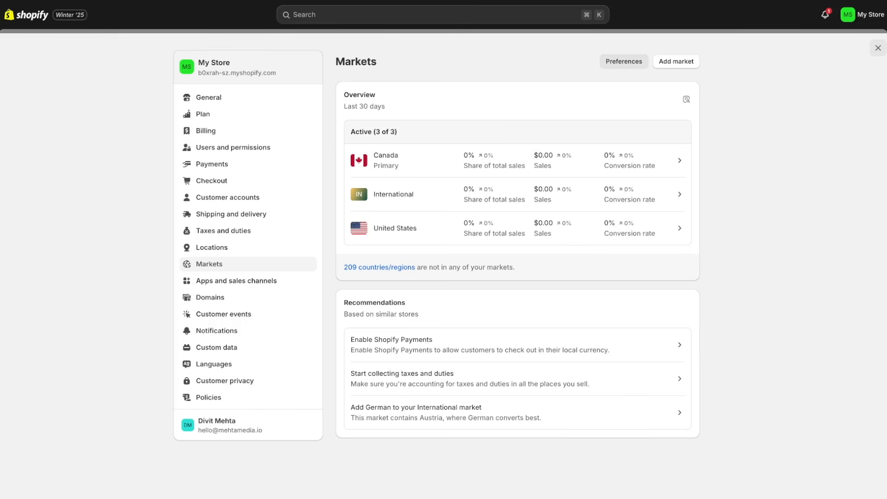
click(682, 69)
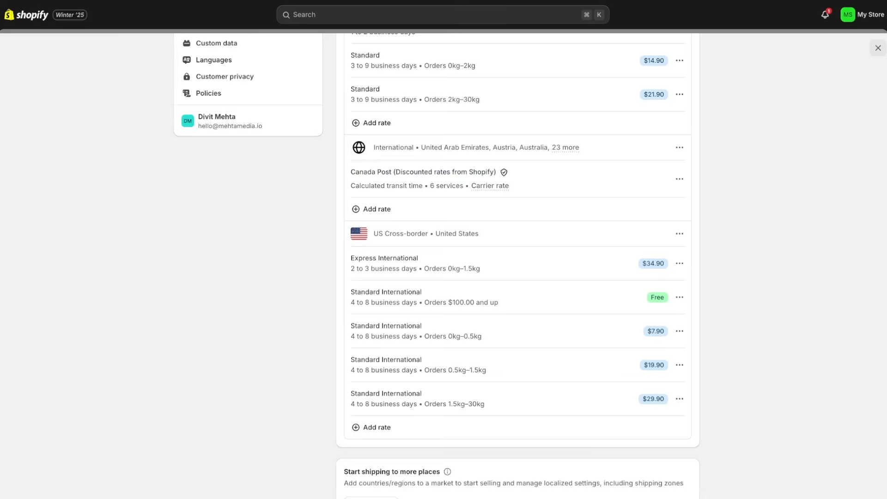
scroll(517, 268, up, 6)
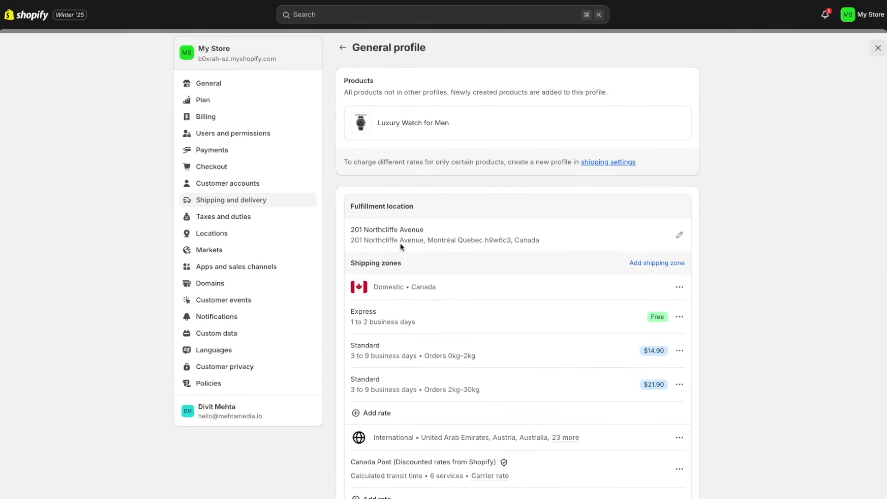
Open the store's payment settings and start activating Shopify Payments.
click(235, 156)
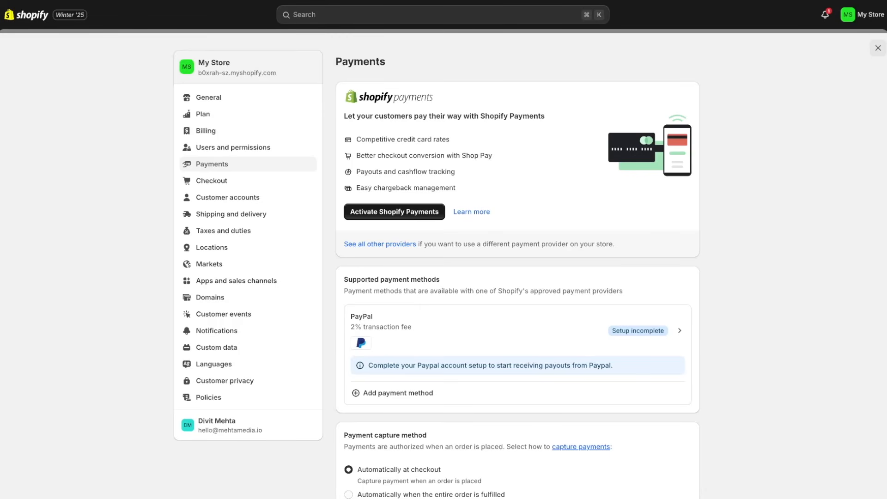
click(394, 212)
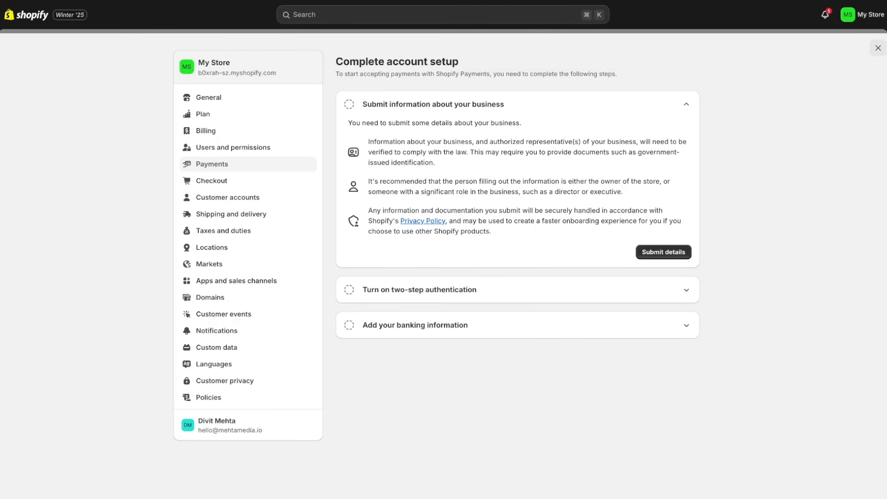
Search for a new domain named "celiniwatches", view the purchase page for celiniwatches.com and return to the search results.
click(234, 300)
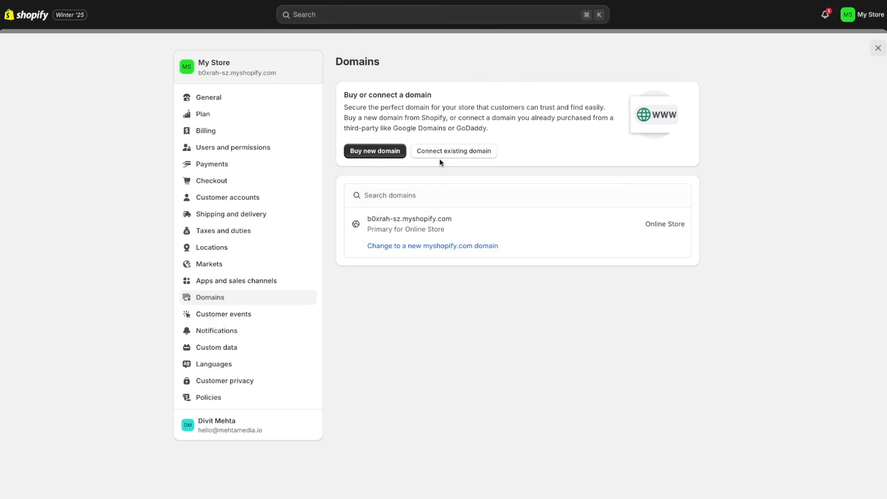
click(381, 156)
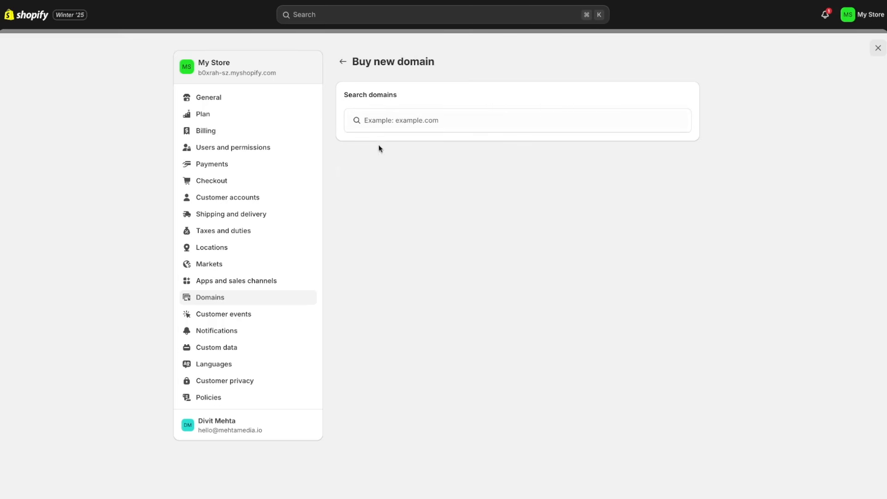
click(393, 124)
text(celiniwatches)
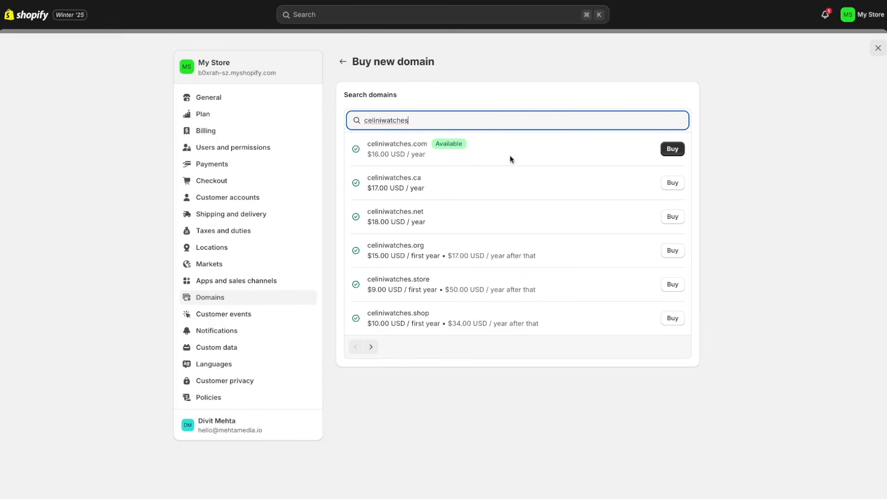
click(675, 150)
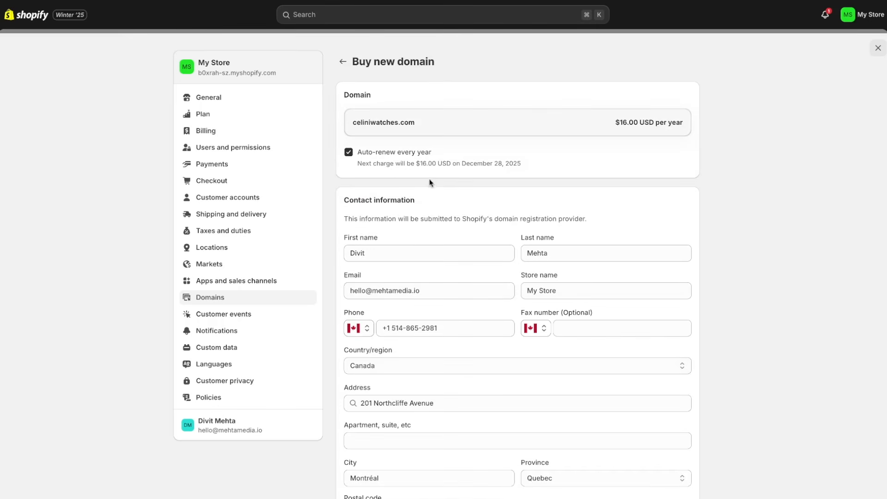
click(343, 63)
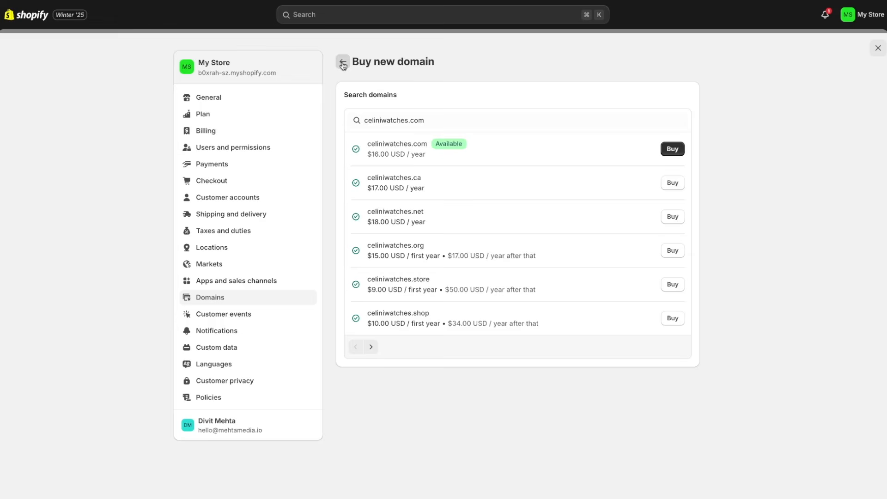
Leave the domain search and the store settings, and open the current Dawn theme of the online store for customization.
click(342, 64)
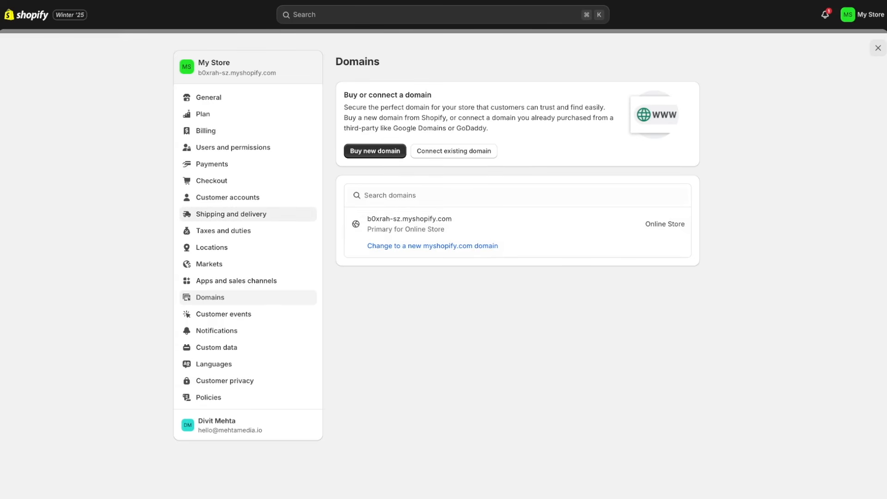
click(877, 48)
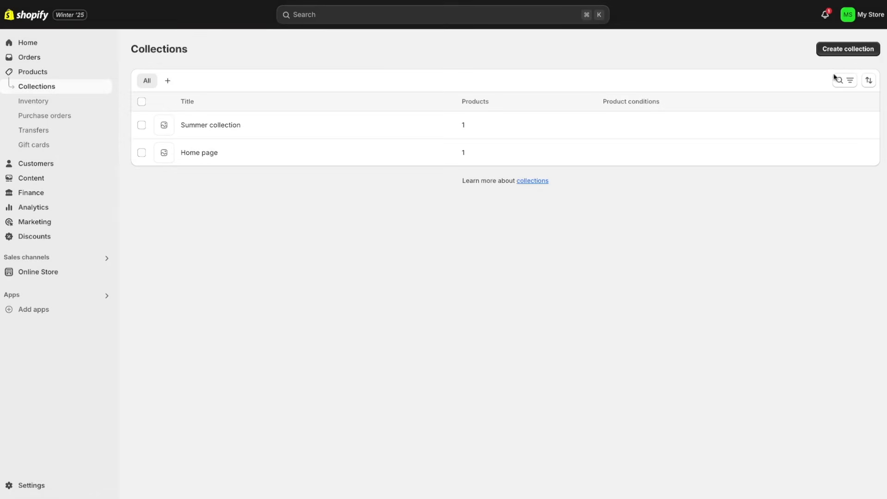
click(44, 277)
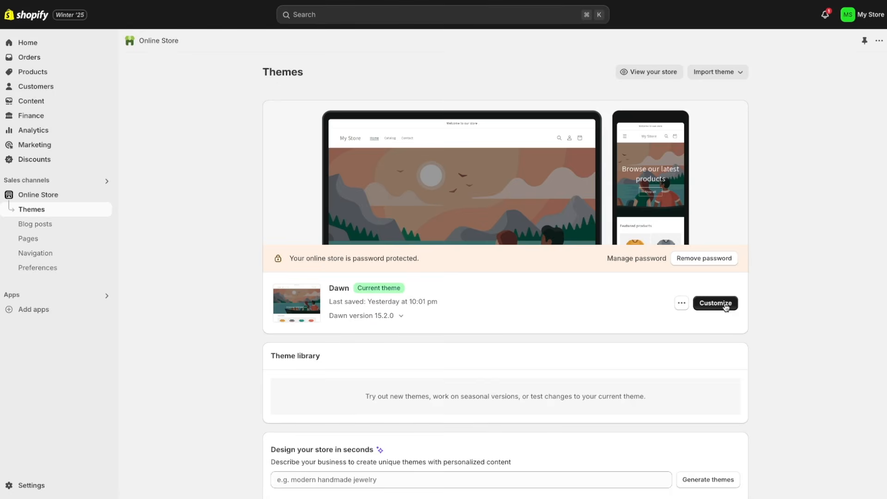
click(726, 308)
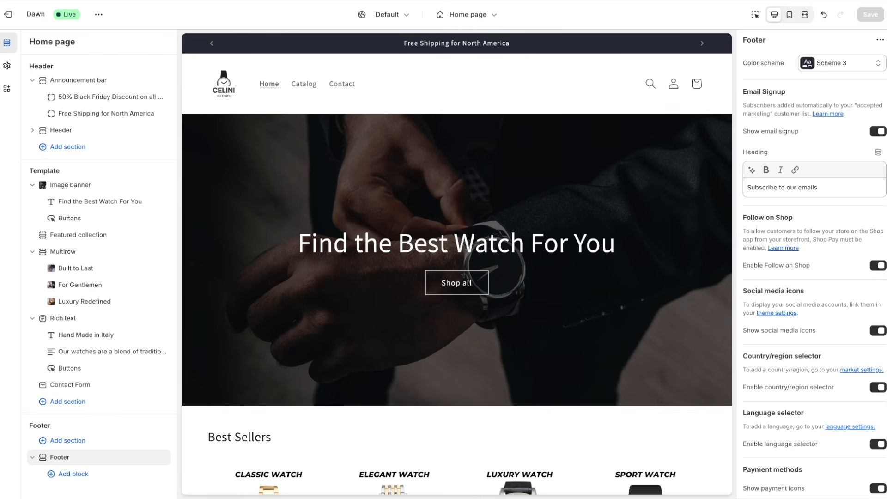
Review the home page preview from the image banner down to the contact form and back, including the other rotating announcement.
scroll(457, 264, down, 10)
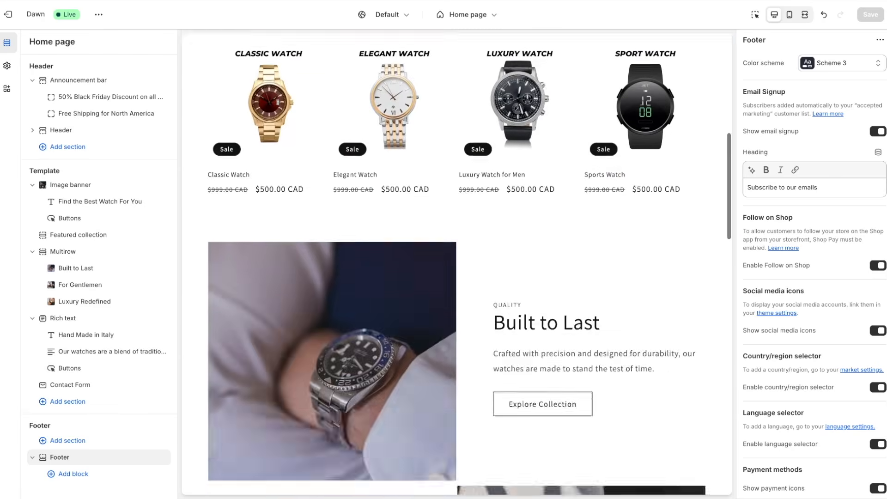
scroll(457, 263, down, 15)
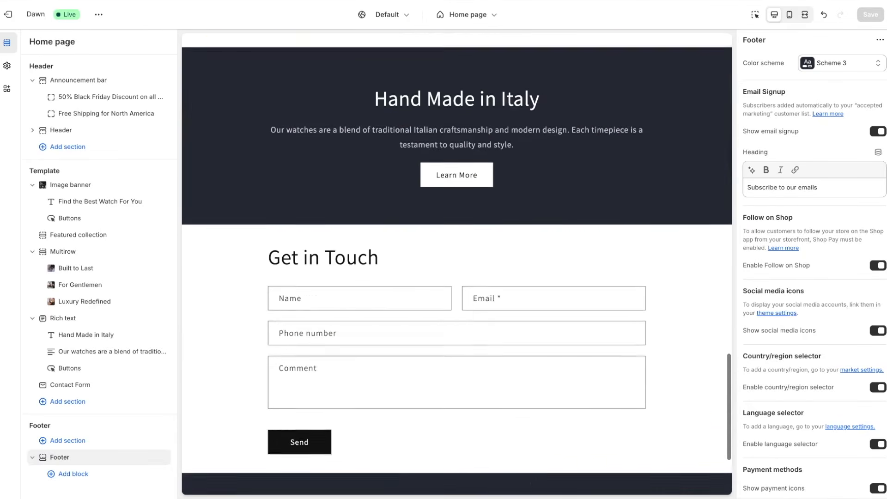
scroll(457, 263, up, 15)
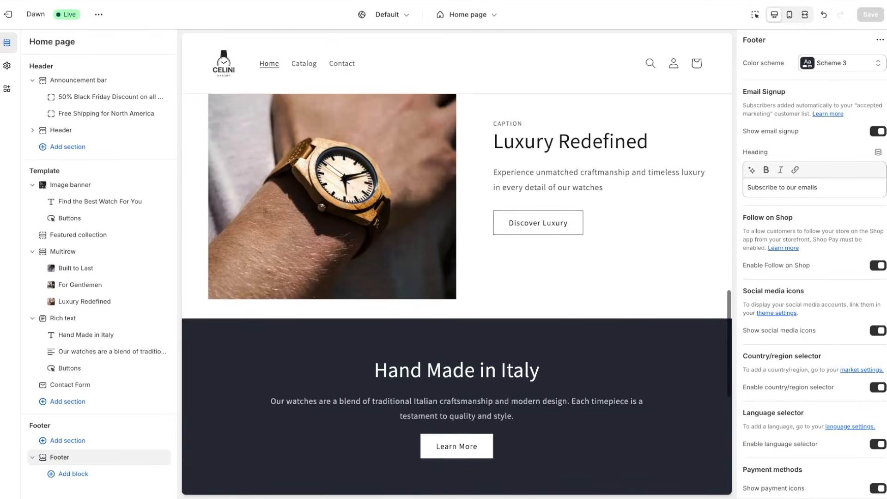
scroll(457, 264, up, 10)
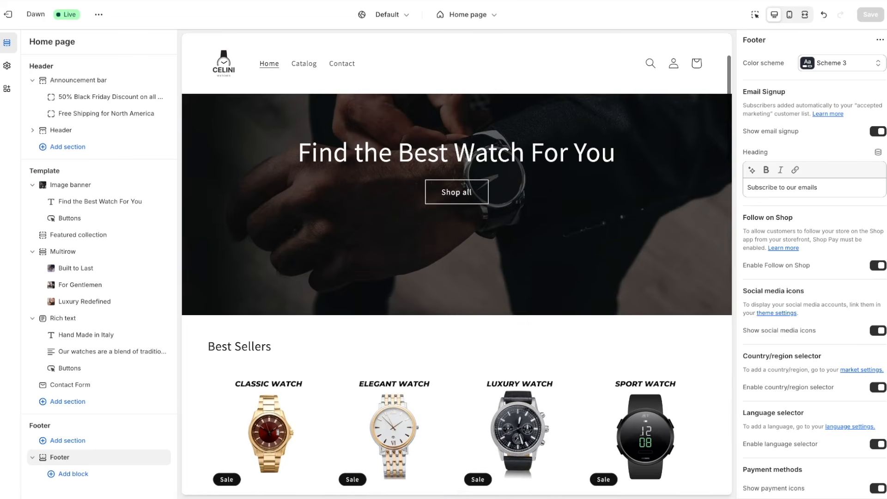
scroll(472, 110, up, 3)
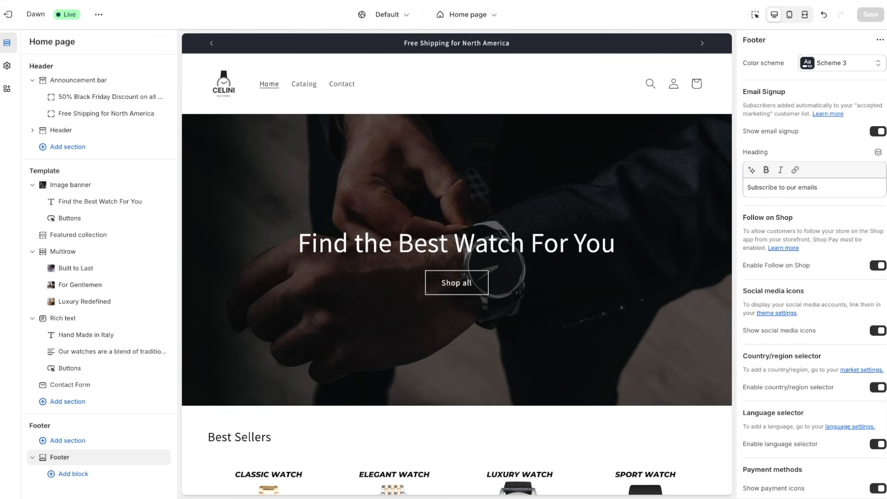
click(211, 43)
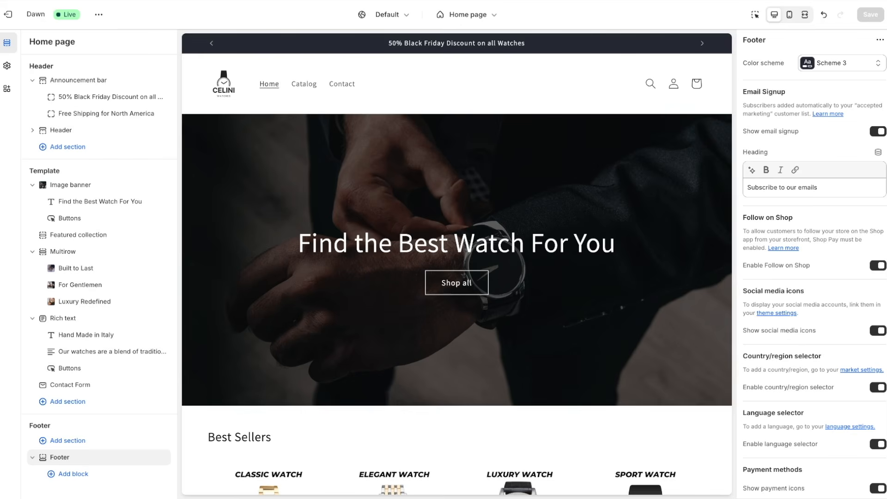
Add an announcement block between the Black Friday and free shipping announcements, select its text and remove the block again.
mouse_move(107, 109)
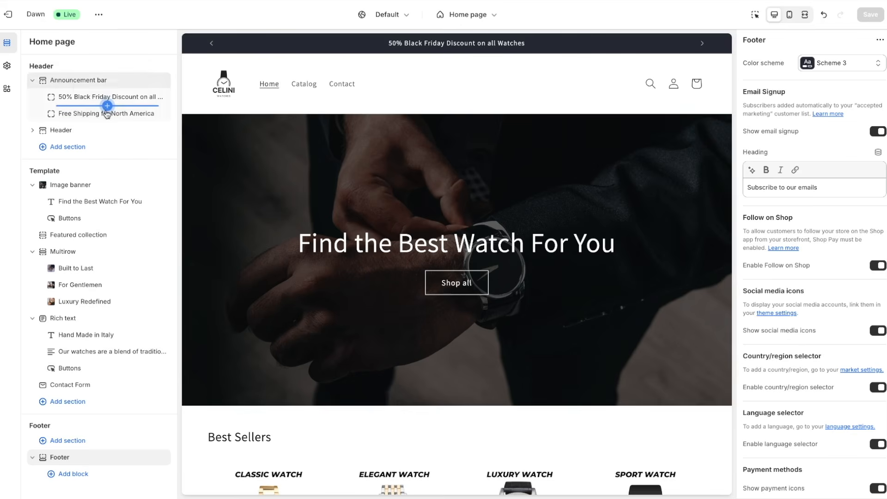
click(108, 106)
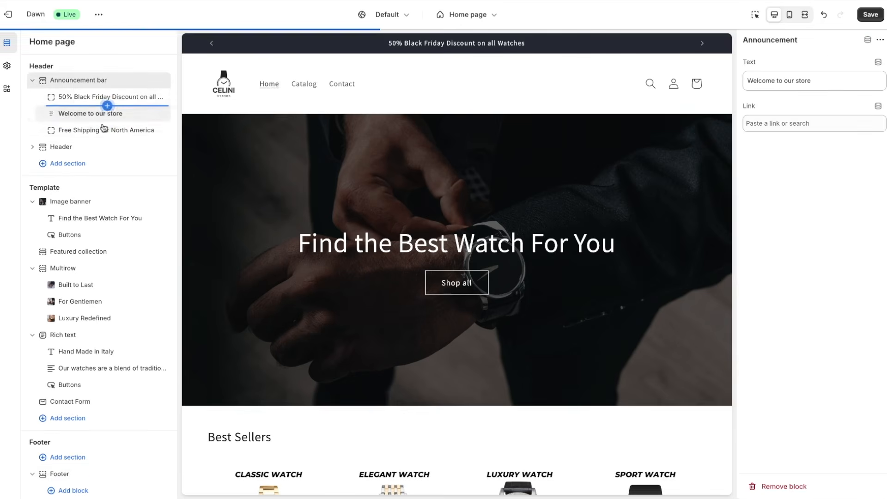
click(748, 81)
key(ctrl+a)
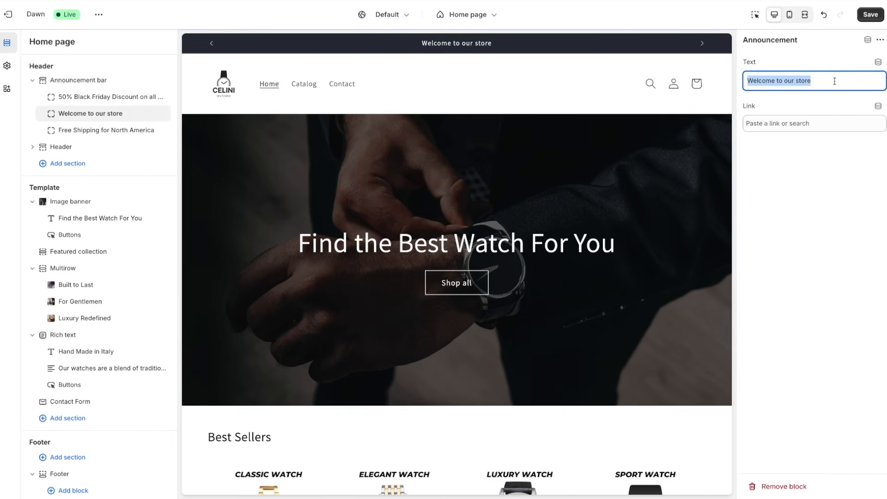
click(150, 115)
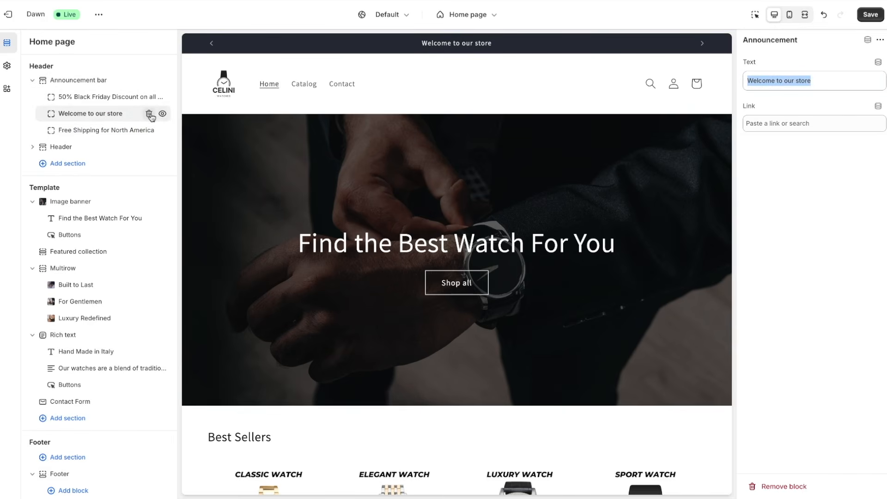
Try color scheme Scheme 5 on the announcement bar and set it back to Scheme 3.
click(106, 83)
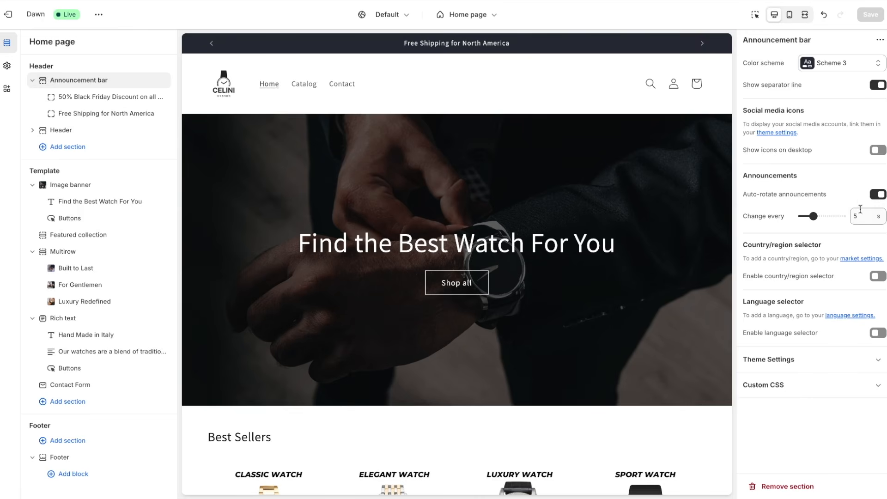
click(831, 69)
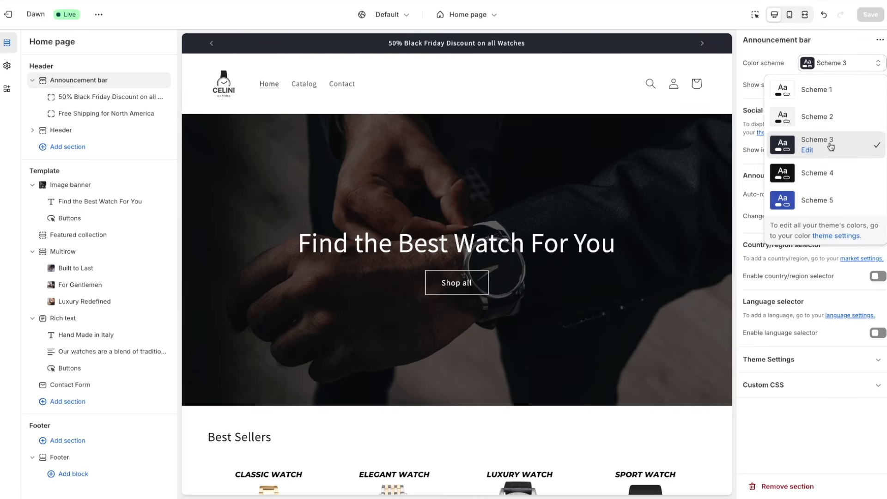
click(827, 203)
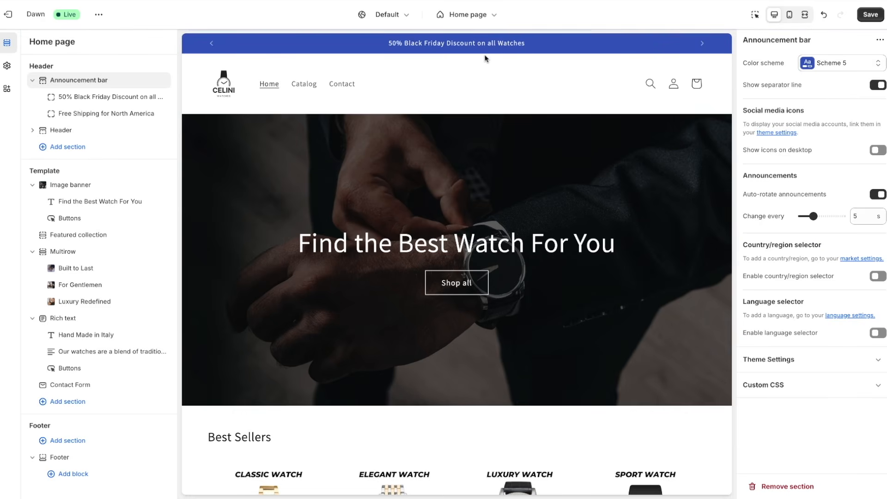
click(835, 67)
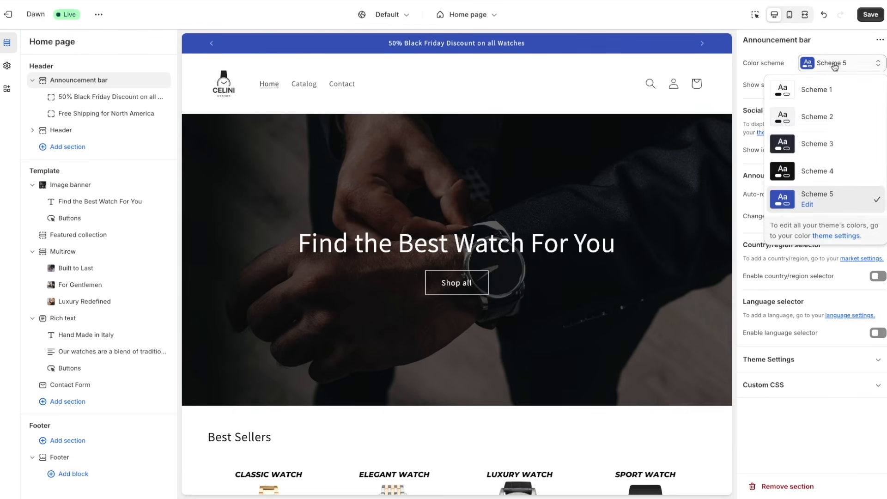
click(828, 147)
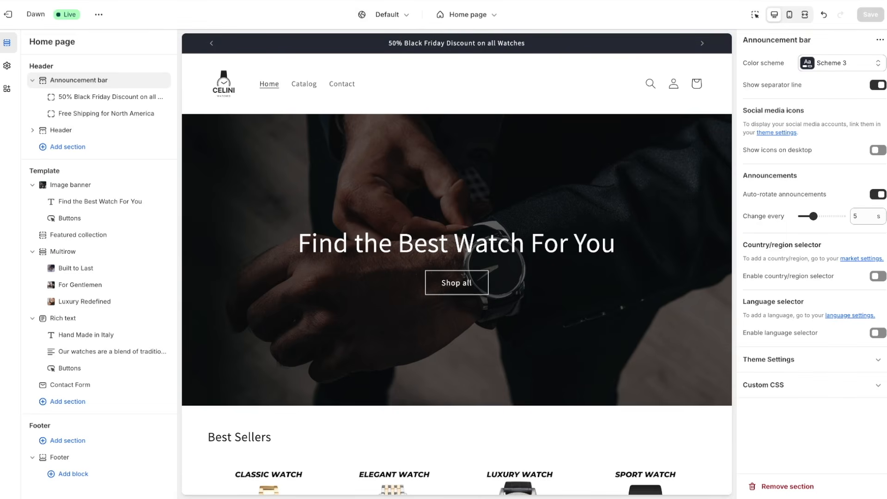
Try a desktop logo width of 270 px in the theme's logo settings and return it to 60 px.
click(6, 66)
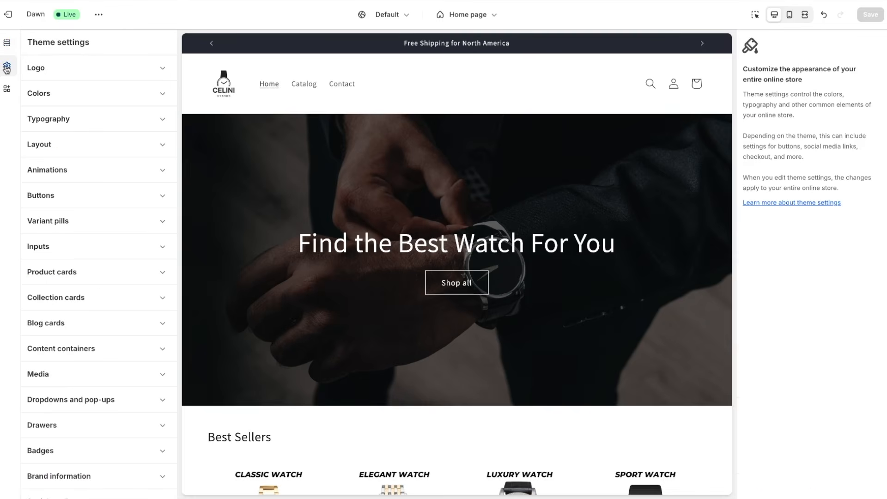
click(43, 68)
mouse_move(123, 103)
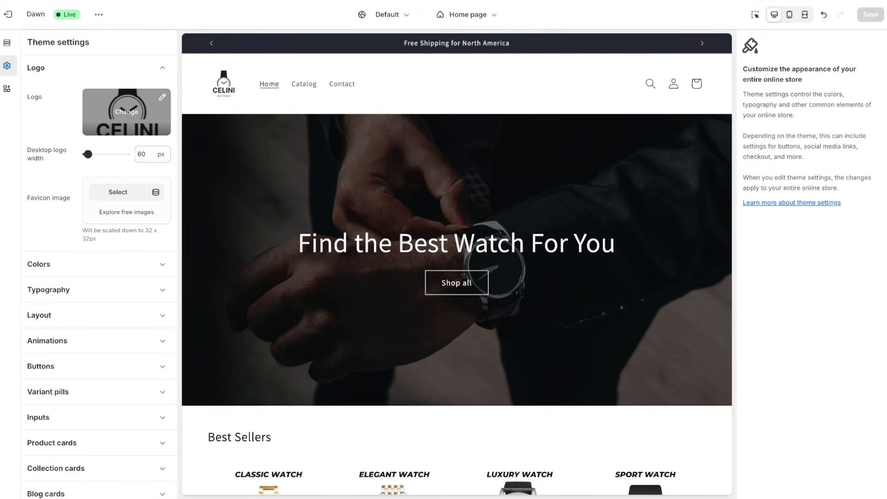
drag(88, 154, 121, 154)
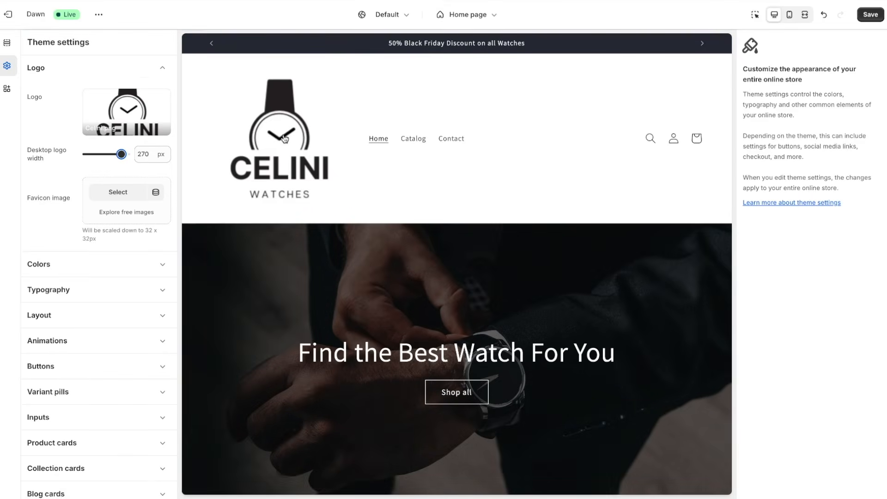
click(145, 155)
double_click(146, 156)
text(60)
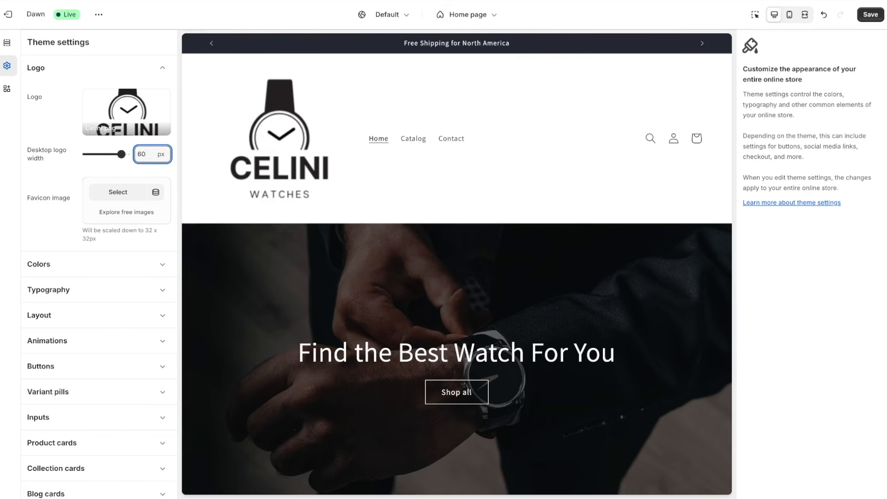
click(92, 172)
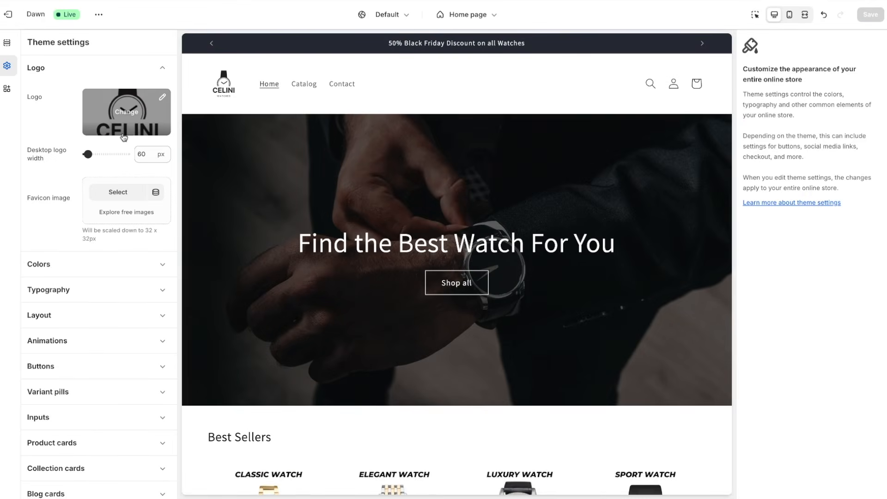
Open the Celini logo for image editing, view its resize and crop options, and return to the theme settings.
click(162, 101)
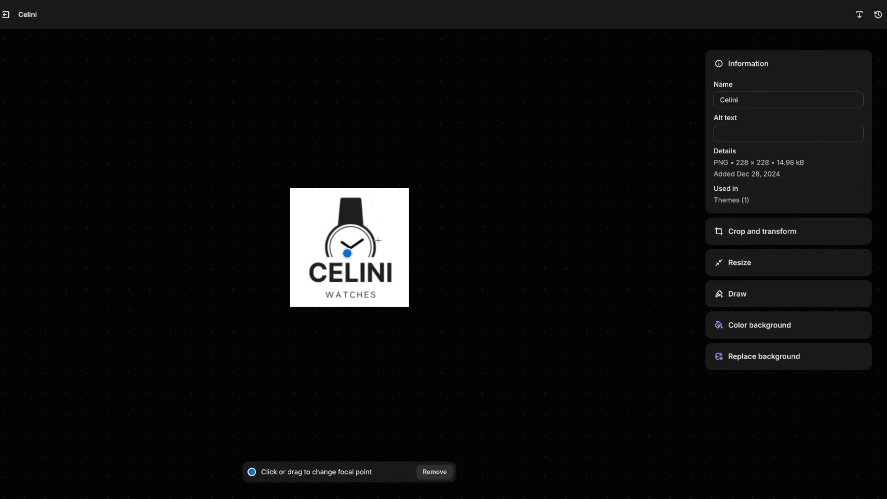
click(760, 267)
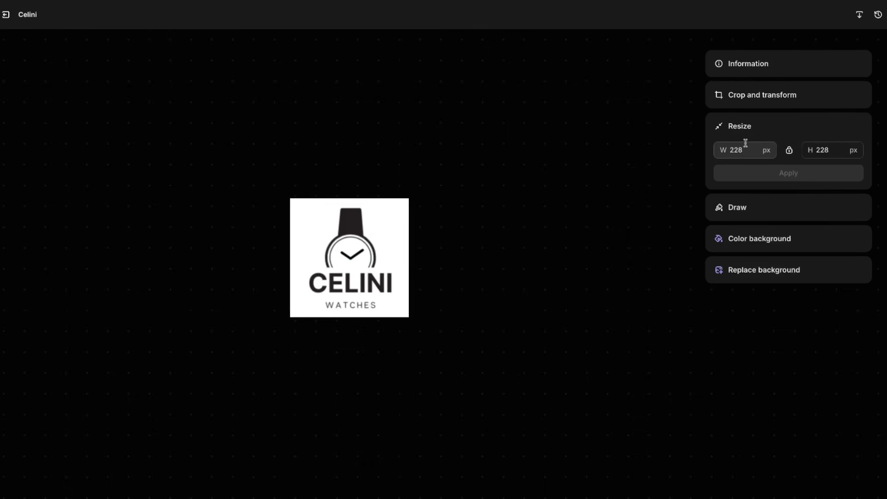
click(745, 97)
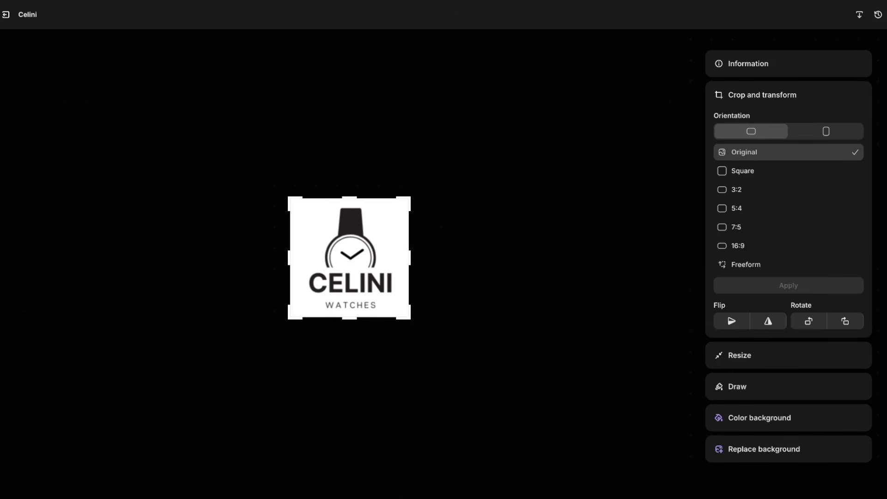
click(7, 16)
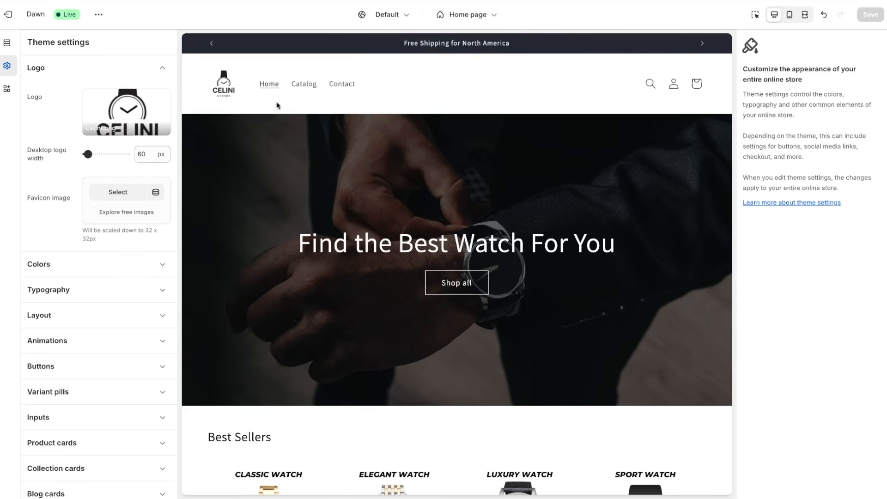
Search the free images for "watch", try the close-up wristwatch photo as the image banner's first image, and discard the selection.
click(6, 48)
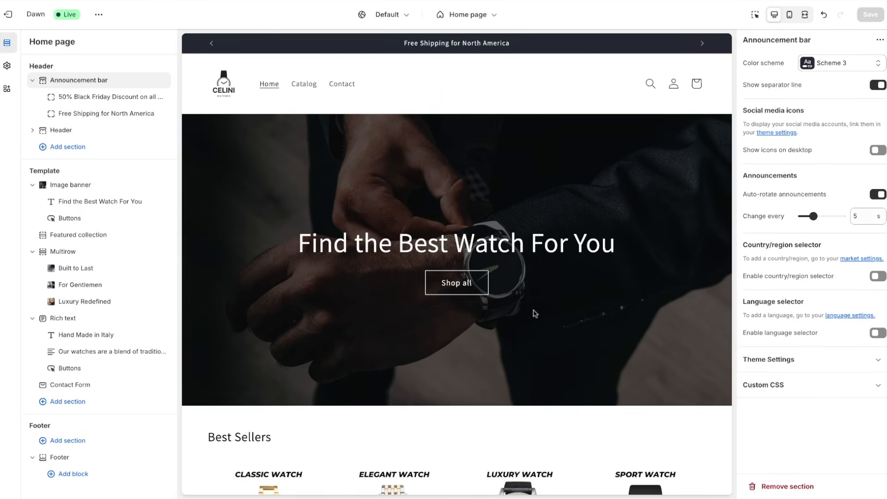
click(76, 187)
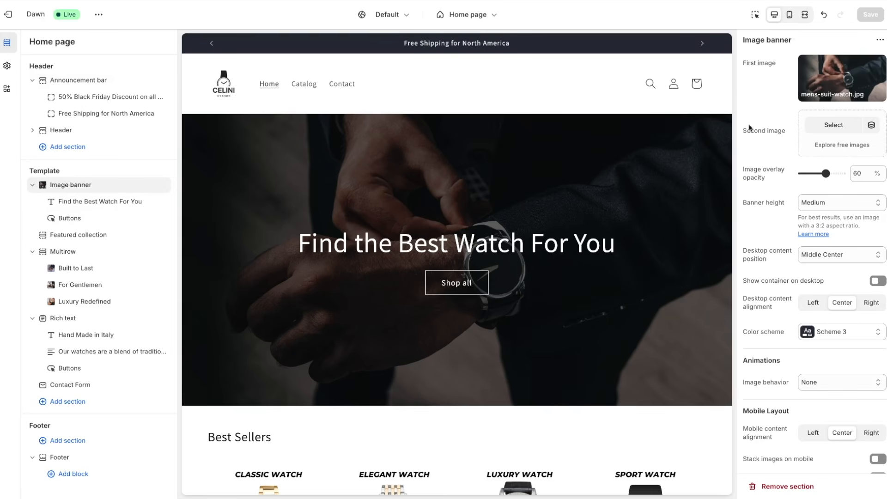
mouse_move(846, 63)
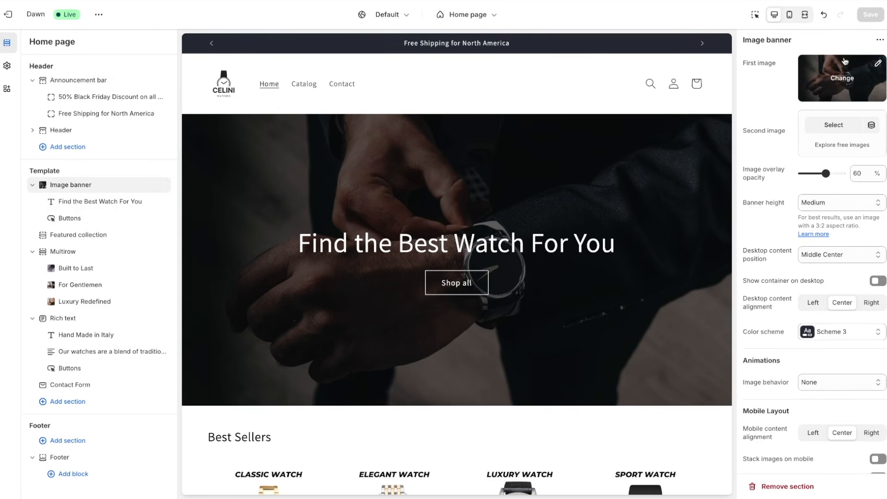
click(852, 83)
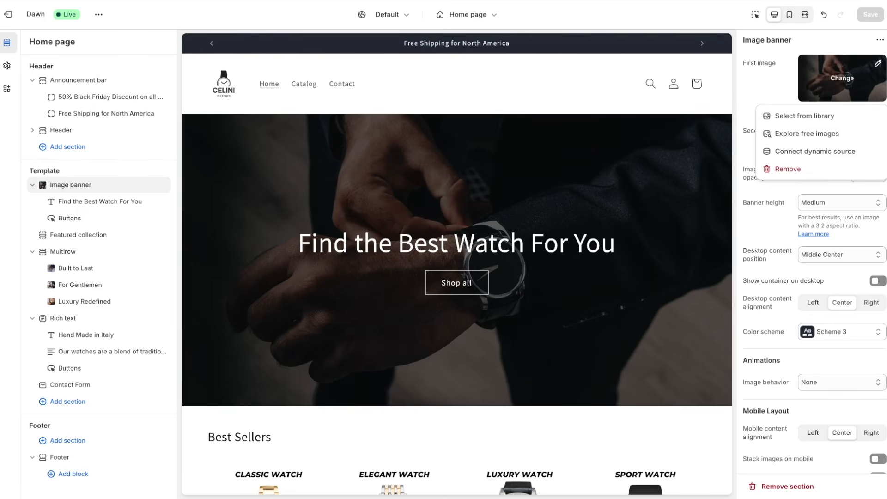
click(837, 134)
click(809, 67)
text(watch)
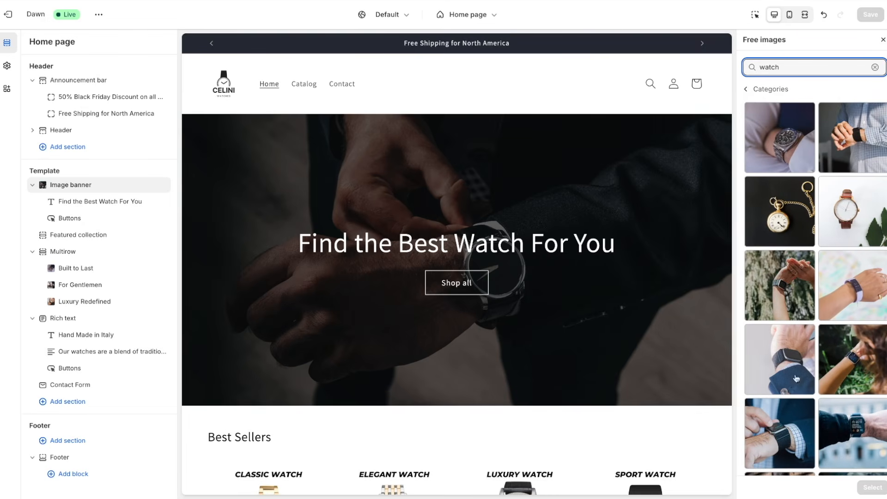
click(780, 150)
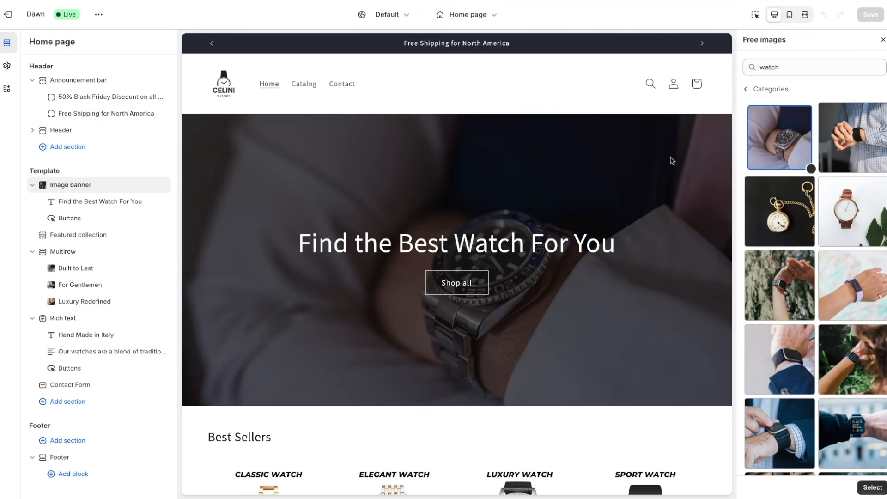
click(746, 89)
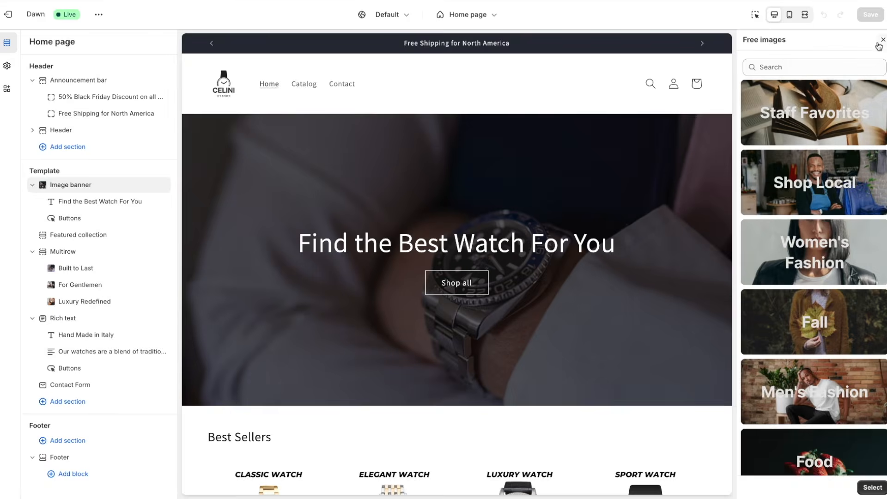
click(880, 42)
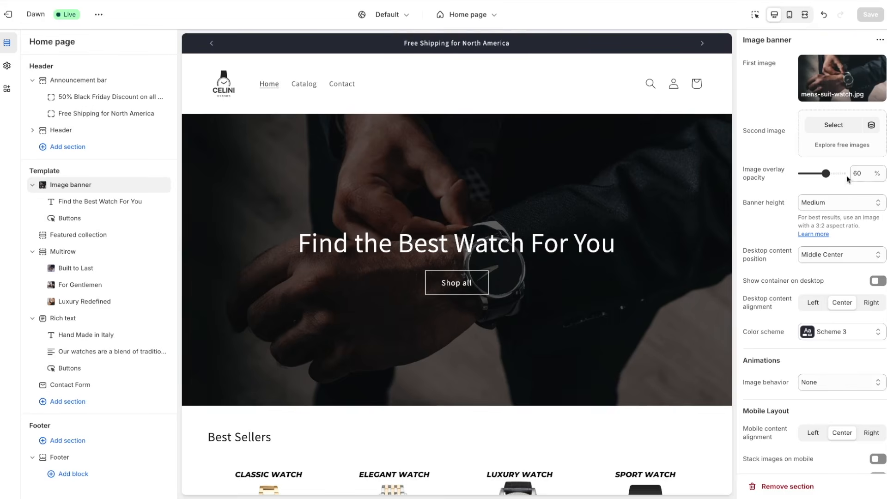
Try an image overlay opacity of 80% on the image banner and return it to 60%.
drag(829, 174, 828, 176)
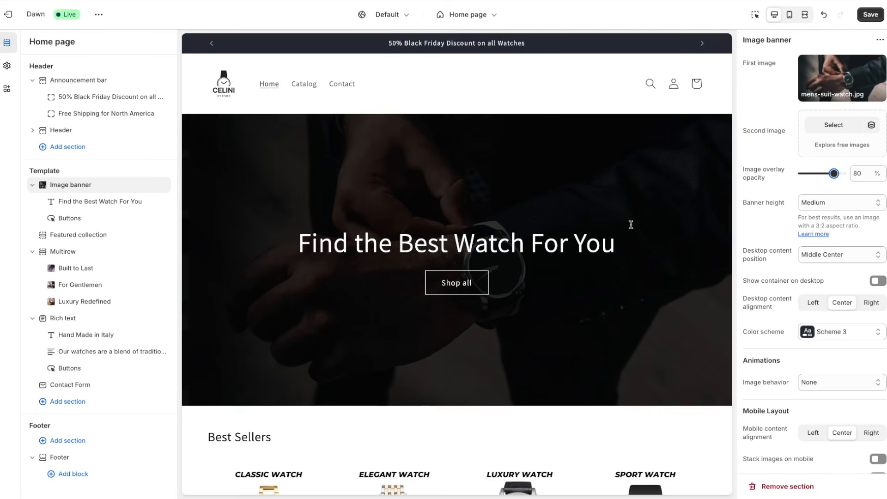
double_click(857, 173)
text(6)
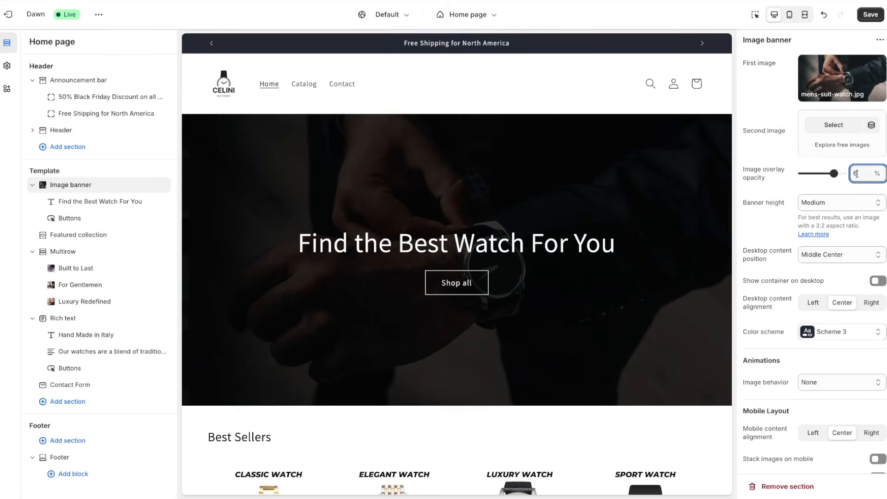
text(0)
click(764, 153)
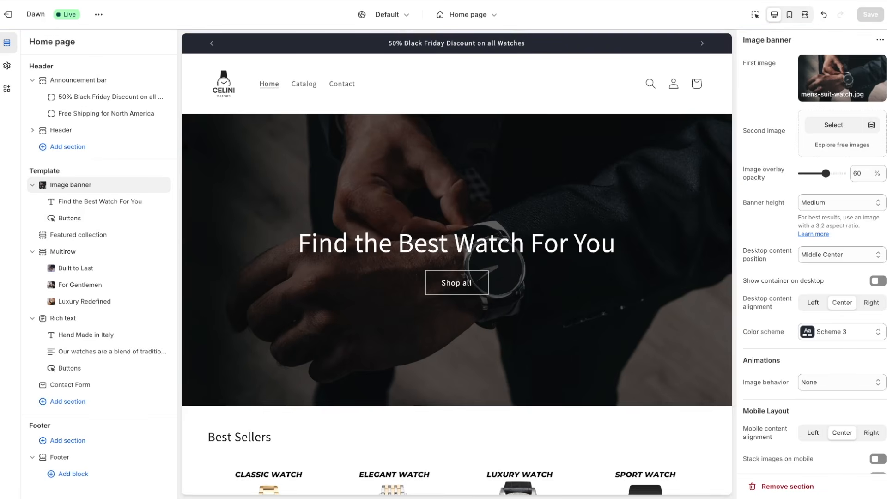
Try the Large and Small banner heights on the image banner, previewing each at full width, and set the height back to Medium.
click(809, 205)
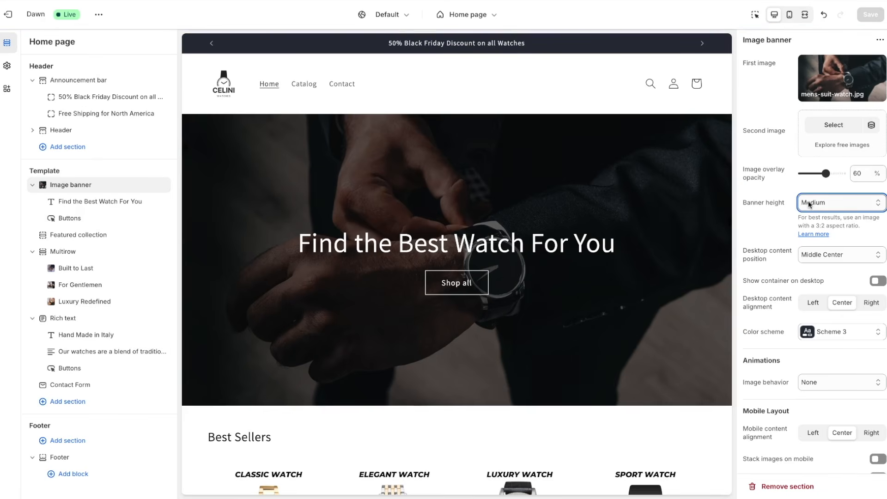
click(814, 217)
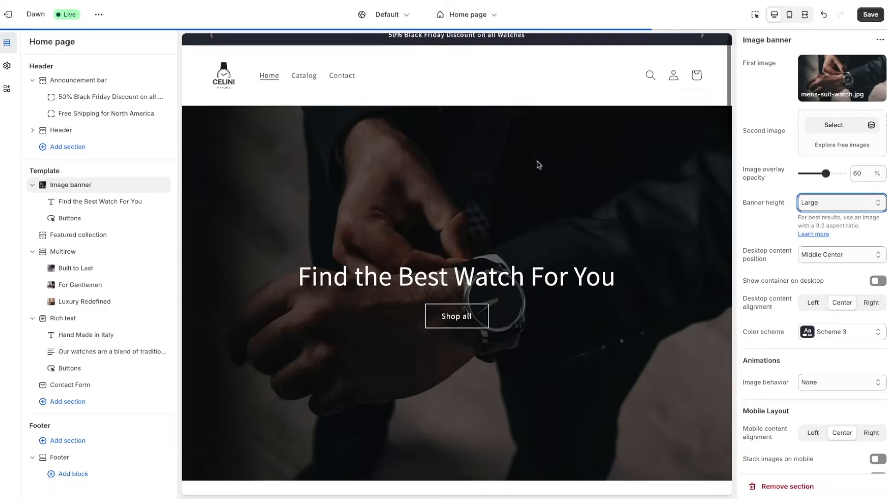
click(805, 14)
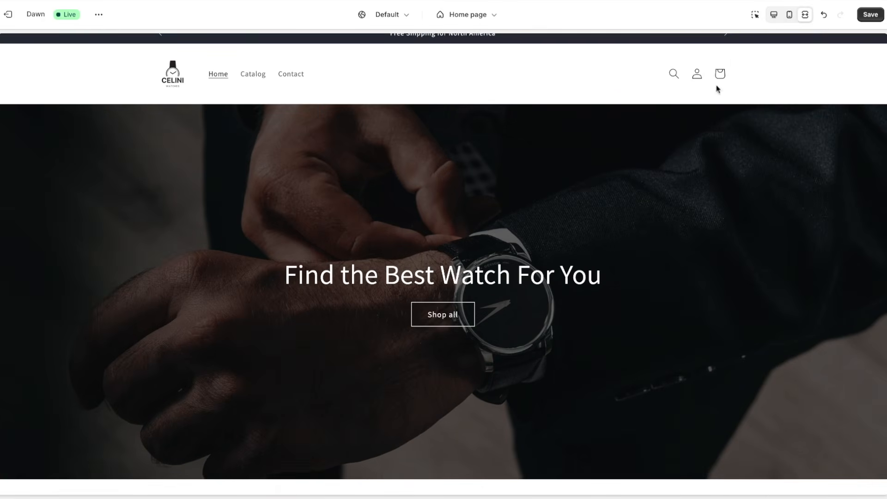
click(774, 14)
click(818, 204)
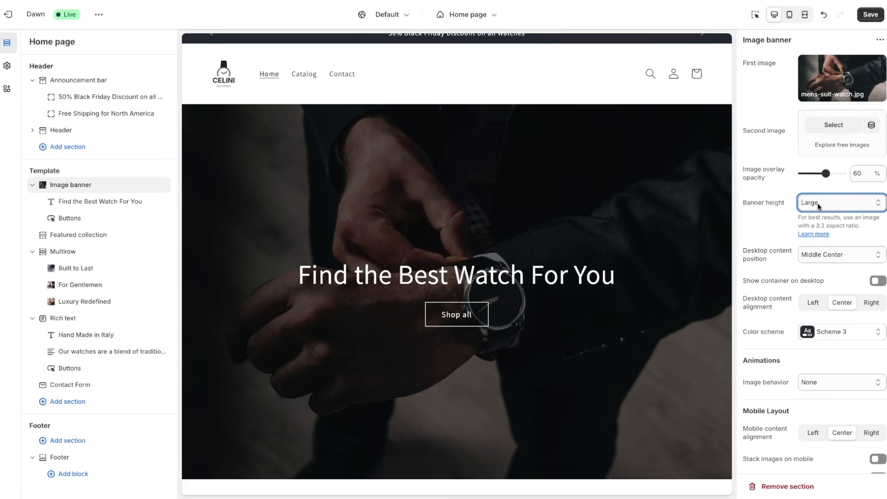
click(817, 204)
click(805, 15)
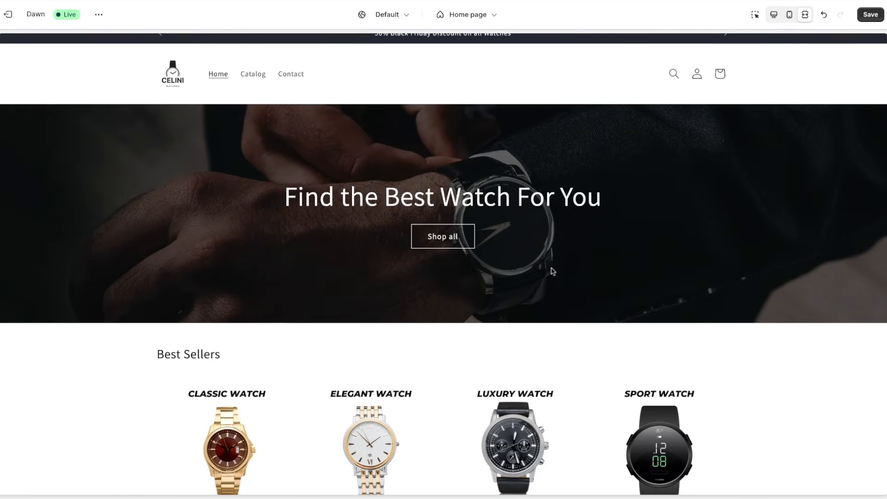
click(773, 15)
click(823, 203)
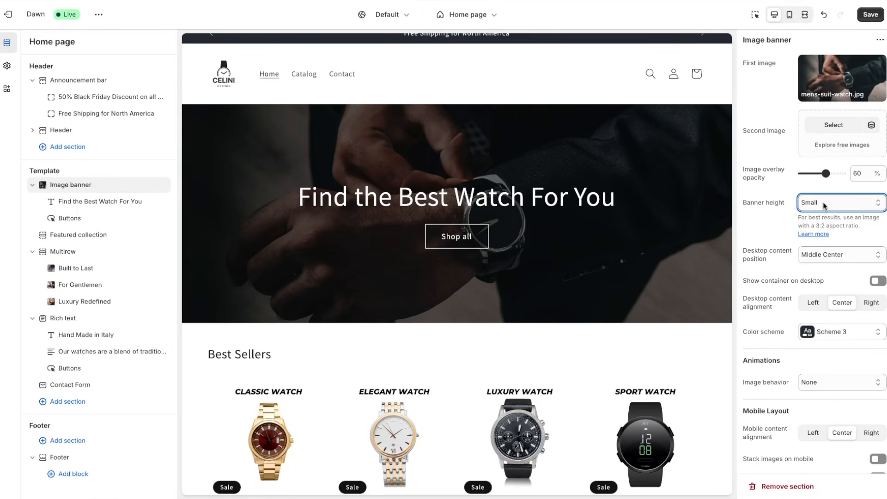
click(826, 217)
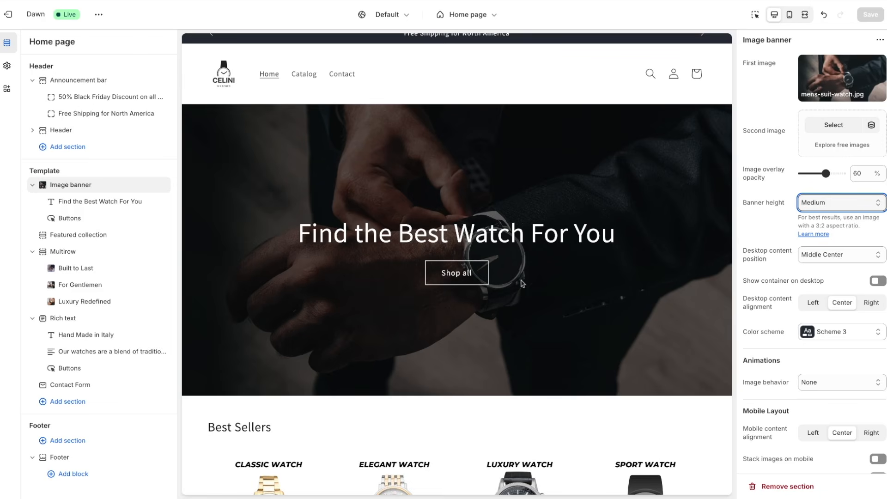
Try the Bottom Center and Top Center desktop content positions on the image banner and return to Middle Center.
click(814, 259)
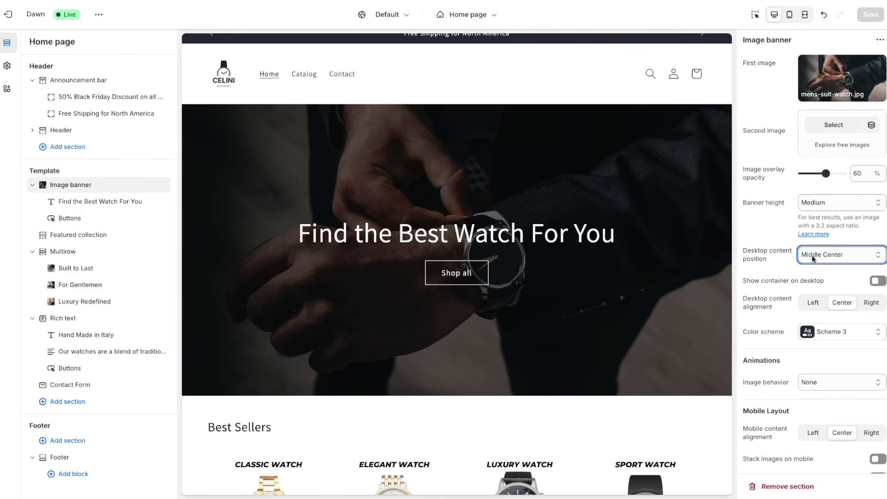
click(822, 295)
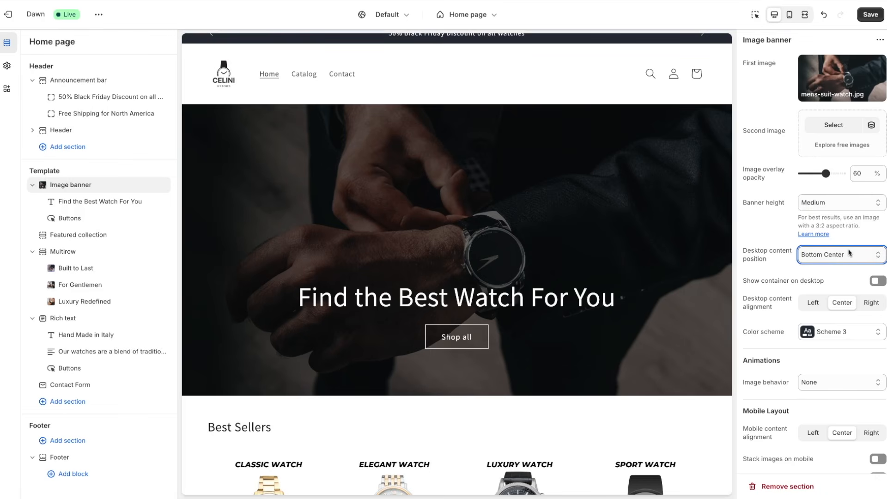
click(852, 252)
click(828, 194)
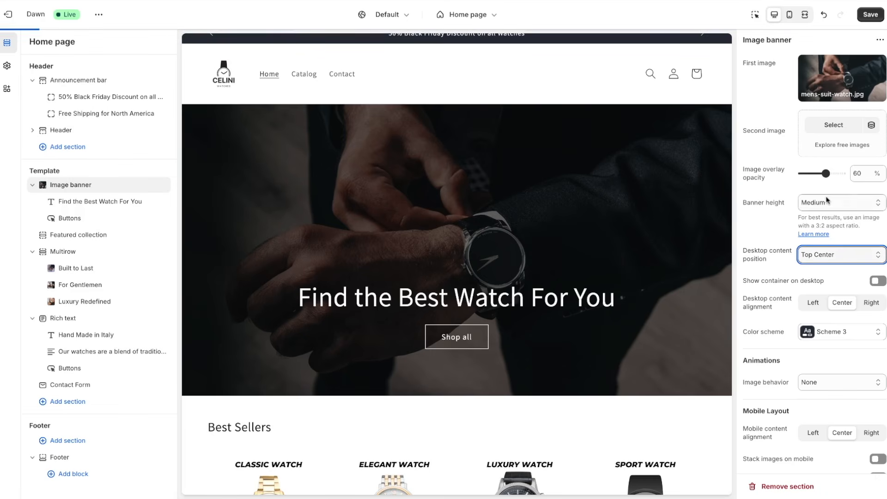
click(834, 254)
click(833, 293)
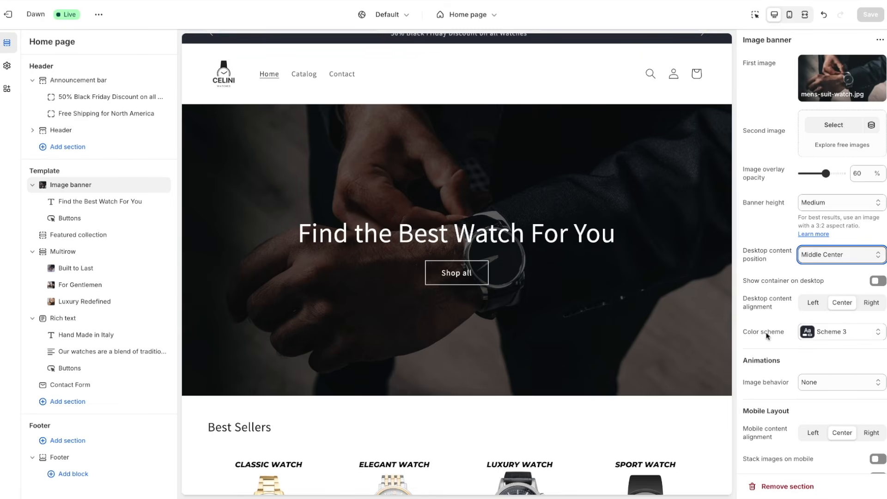
Try the Extra extra large size on the banner heading, preview it at full width, and set the size back to Large.
click(68, 204)
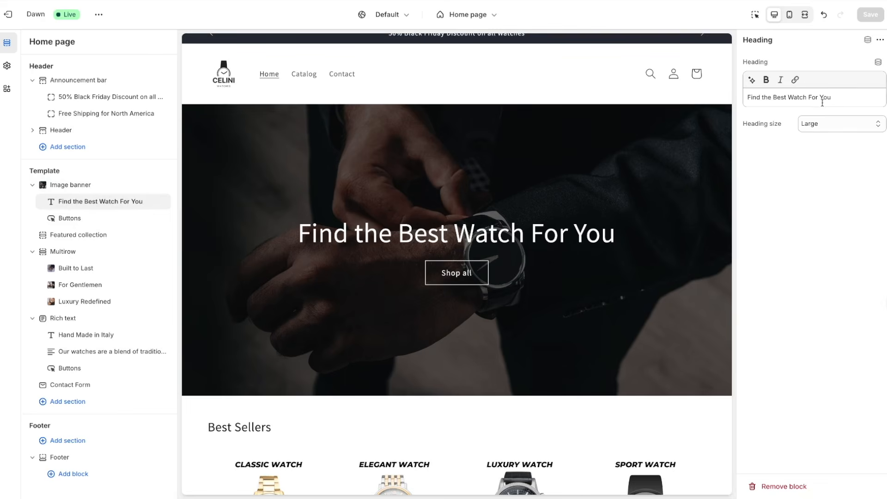
click(827, 127)
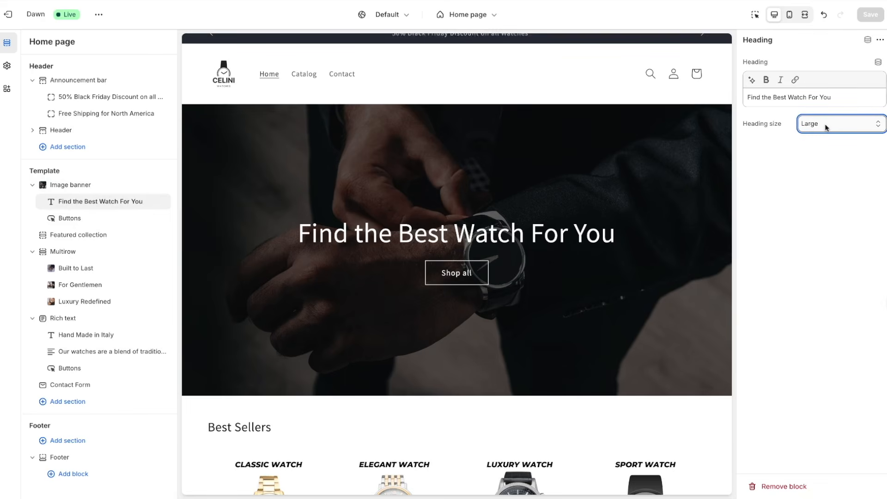
key(Down)
key(Down)
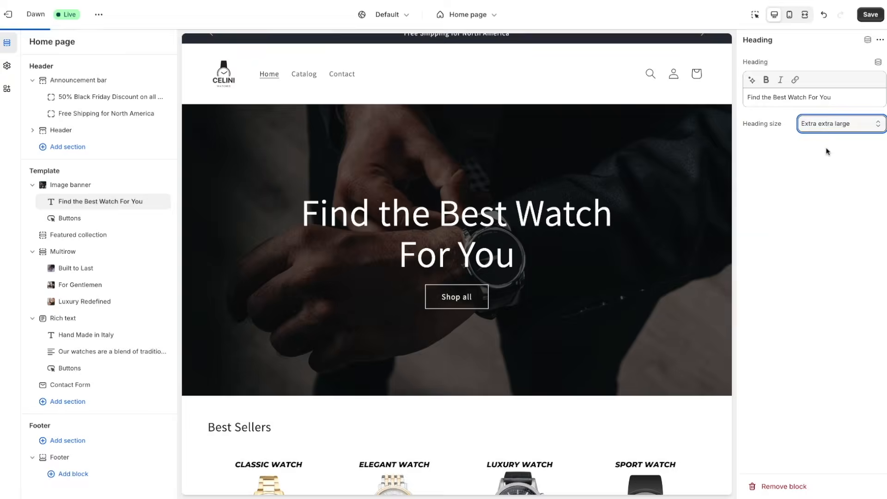
click(805, 15)
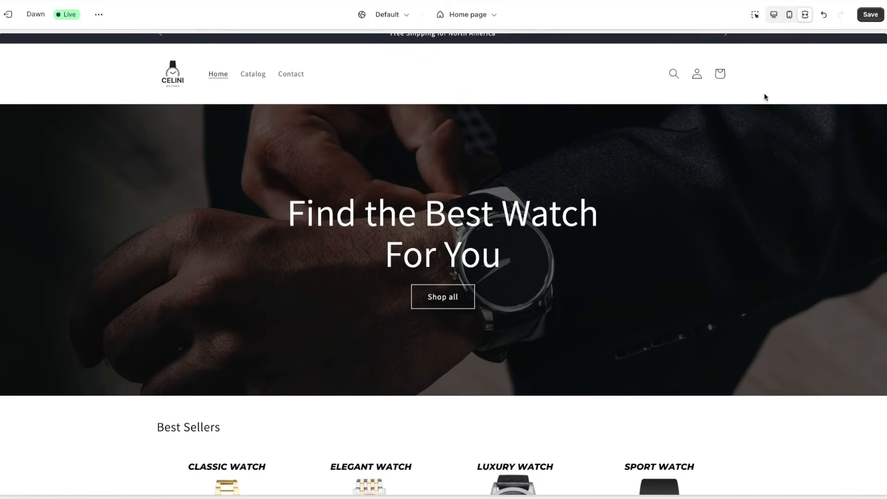
click(774, 16)
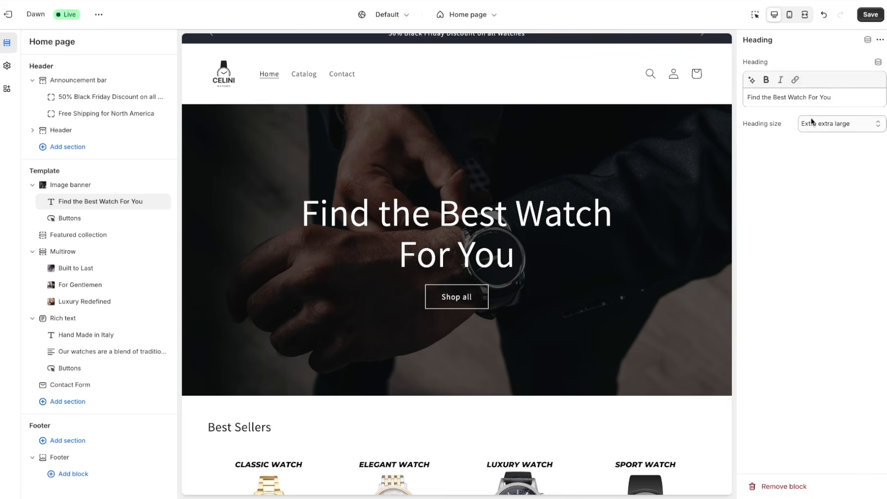
key(Up)
key(Up)
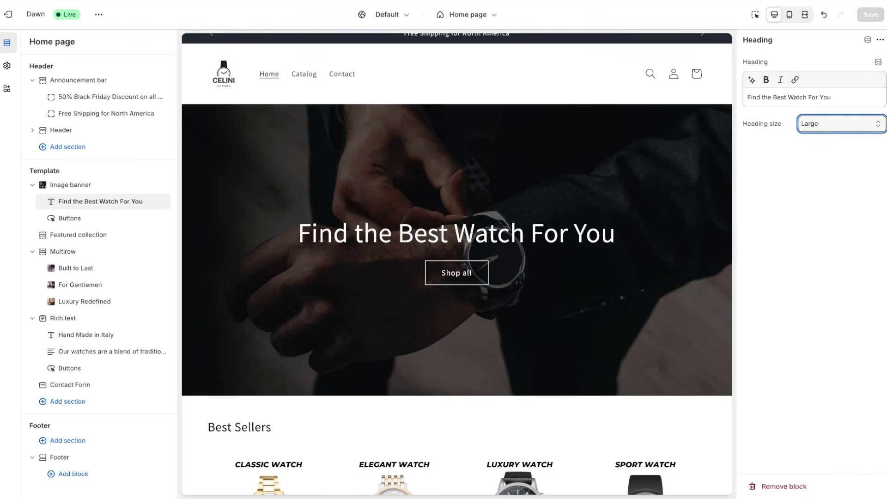
Try the Classic Watch product as the link of the image banner's first button, and set the link to All products.
click(70, 221)
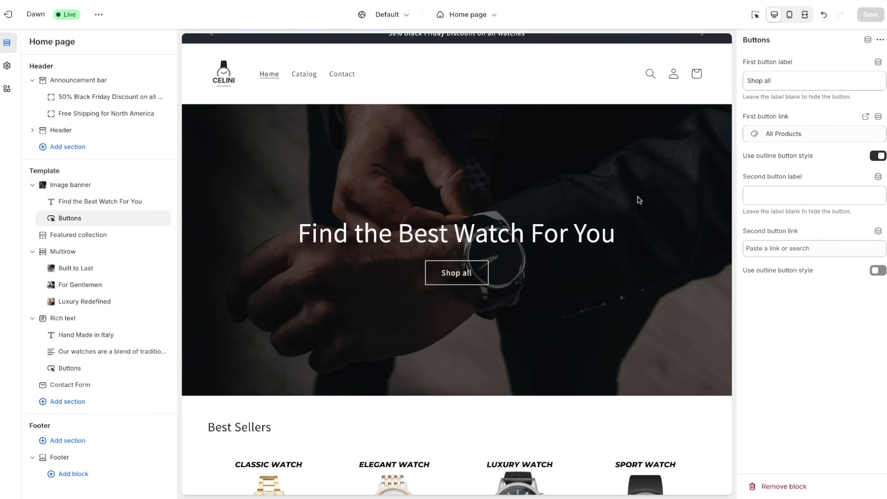
triple_click(748, 83)
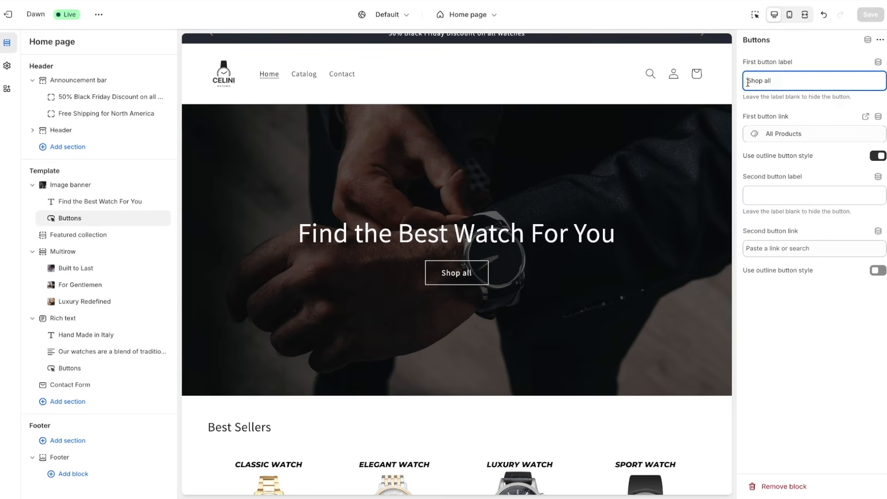
triple_click(745, 117)
click(745, 118)
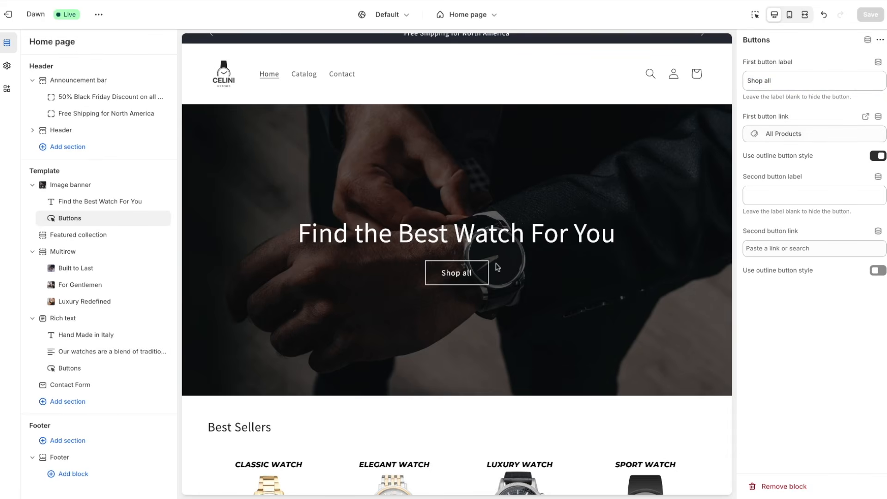
click(811, 134)
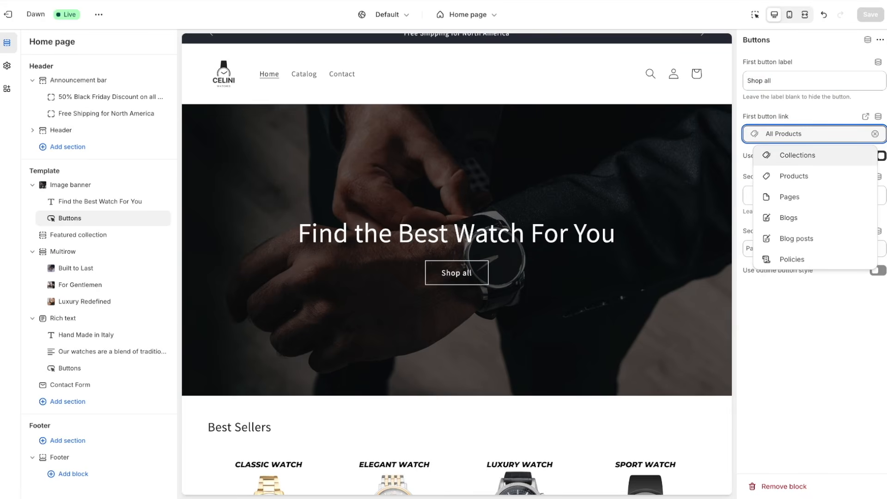
click(794, 176)
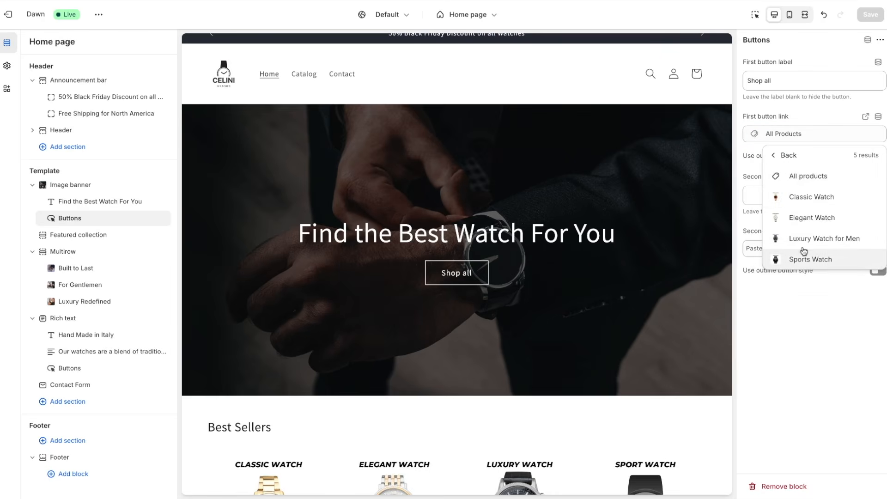
click(806, 199)
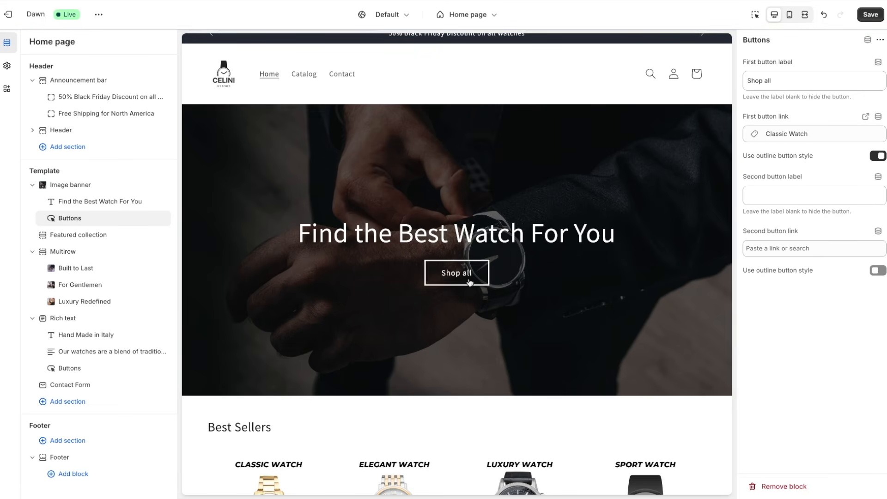
click(792, 135)
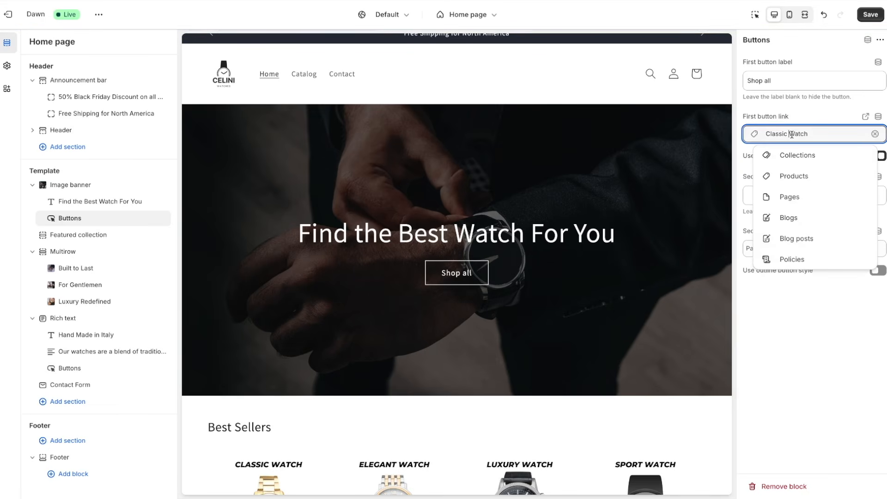
click(801, 176)
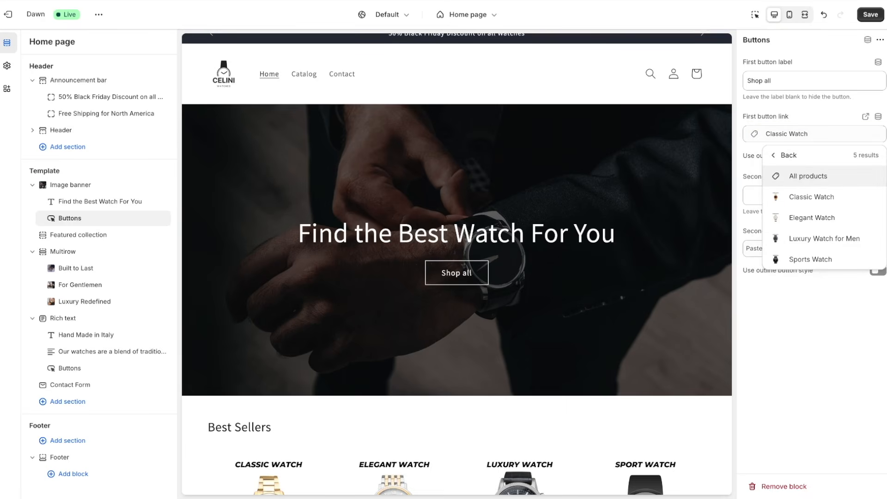
click(808, 176)
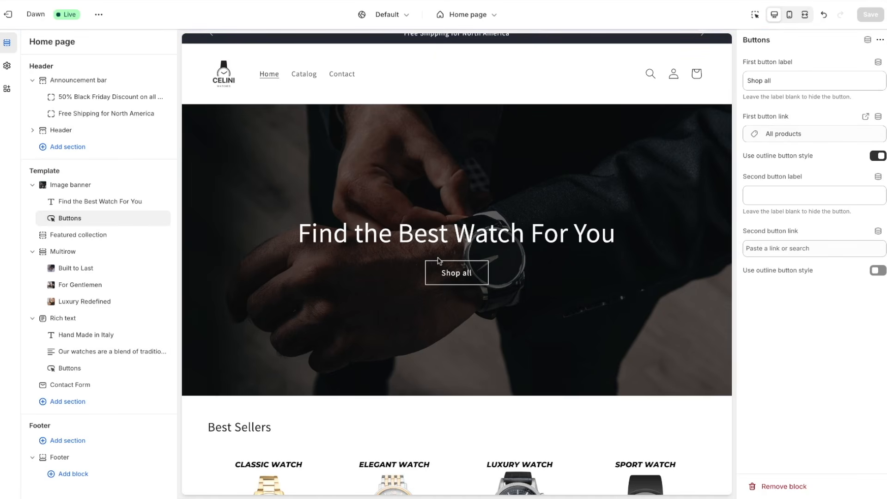
Open the Featured collection section's settings, view the collections that can be assigned to it, and close the collection list.
scroll(440, 296, down, 4)
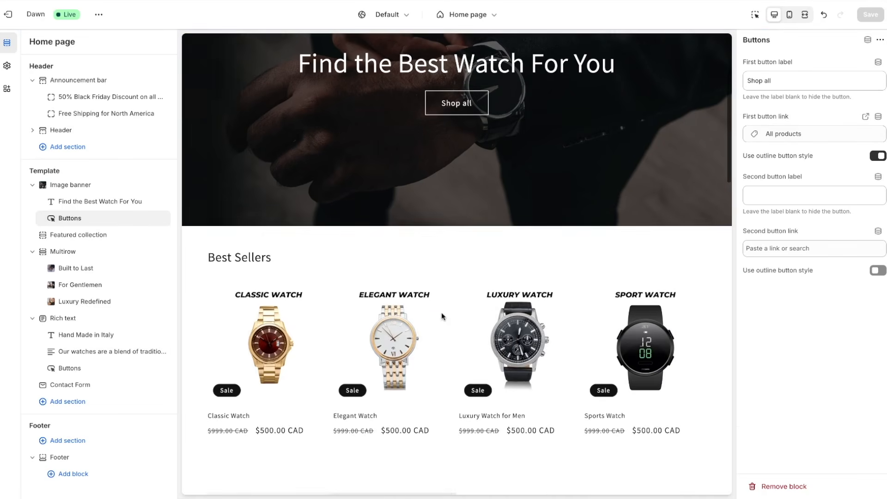
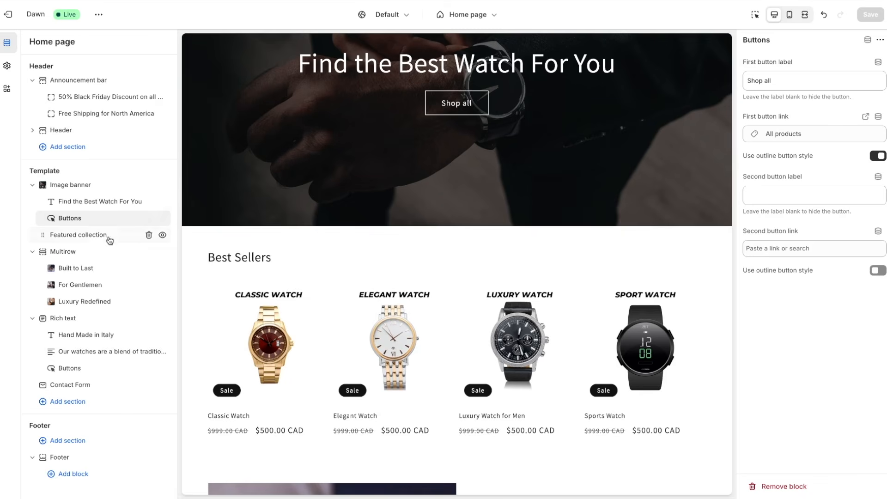
click(93, 238)
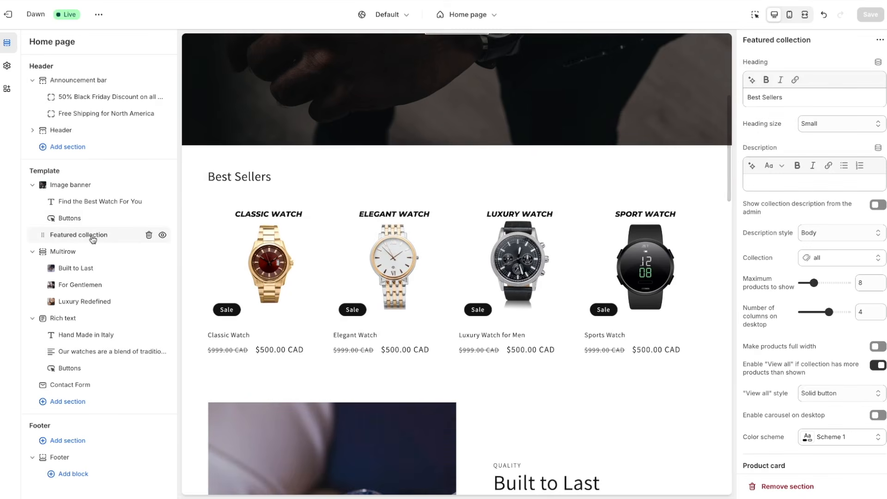
triple_click(747, 98)
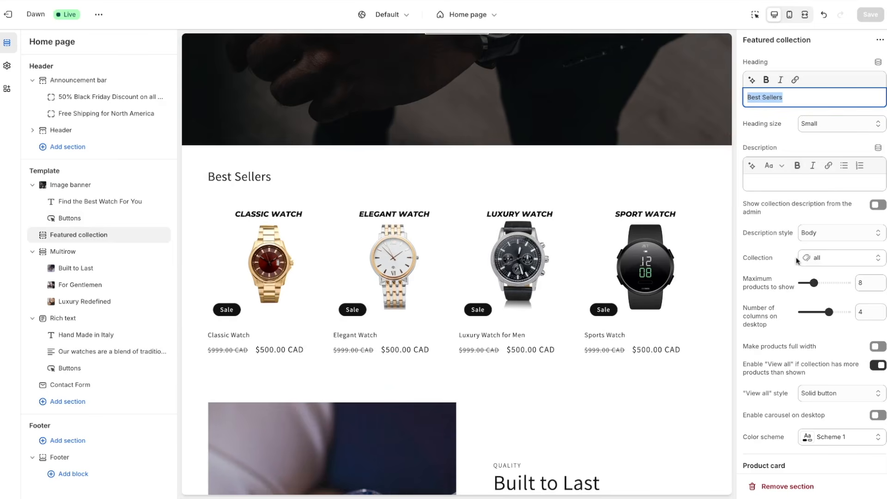
click(835, 264)
click(812, 280)
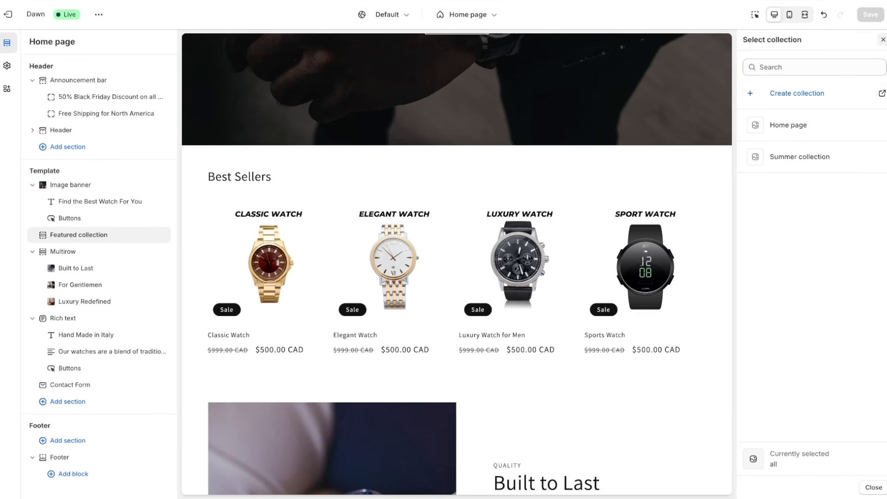
click(882, 39)
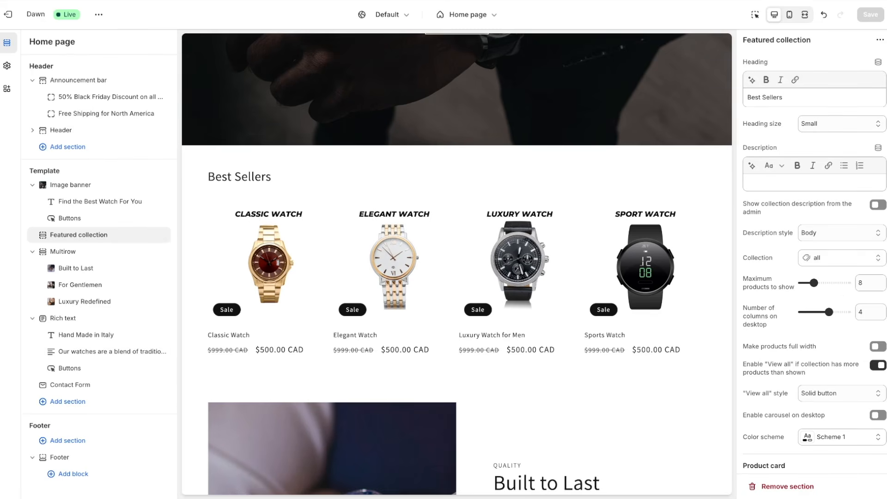
Try 2 columns and 1 column on desktop for the Featured collection section, and return the number of columns to 4.
click(830, 311)
key(Left)
key(Left)
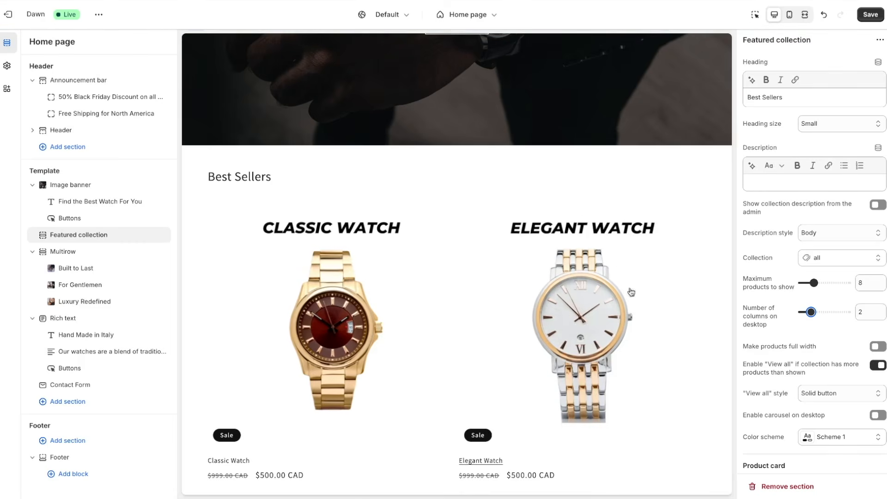
drag(810, 313, 803, 313)
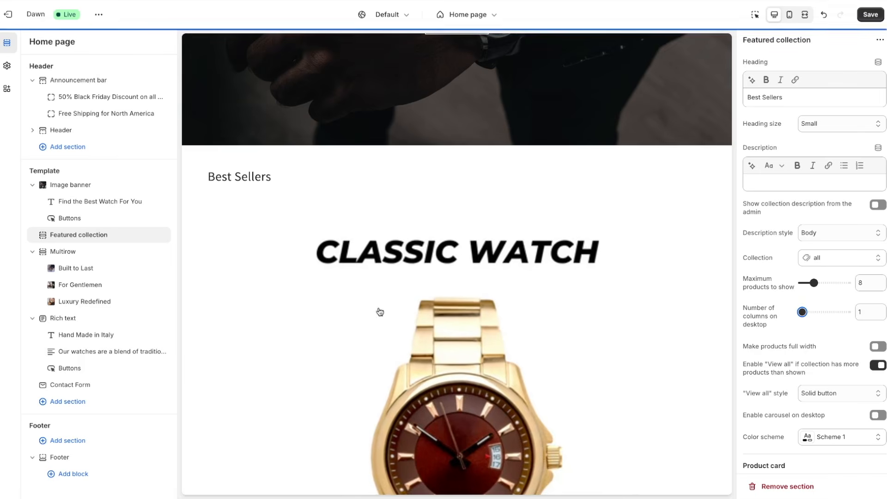
key(Right)
key(Right)
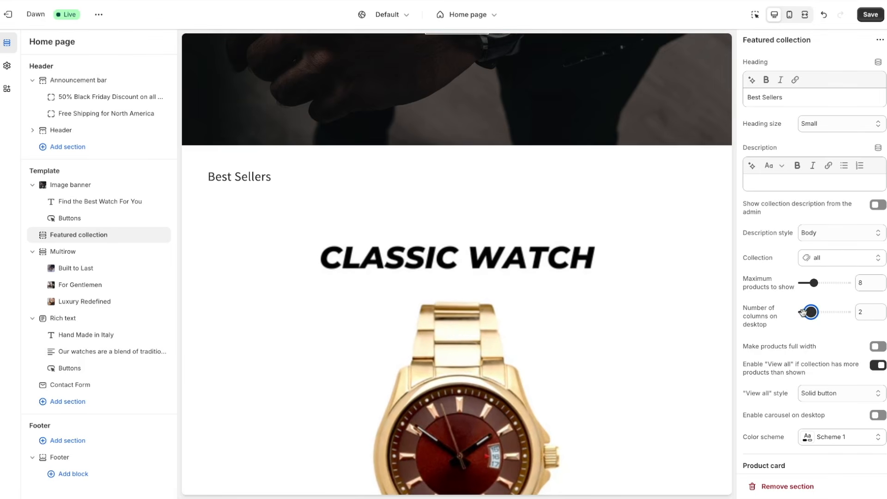
key(Right)
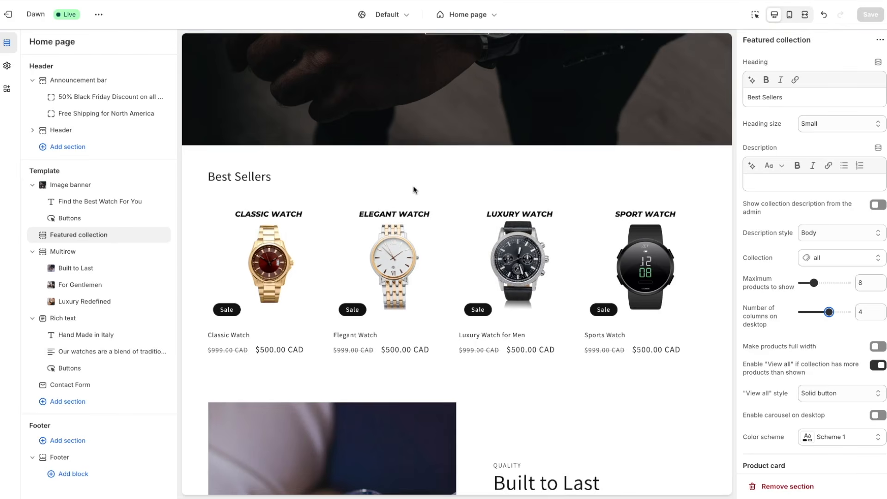
Look through the Multirow section's image and text rows in the home page preview.
scroll(461, 306, down, 5)
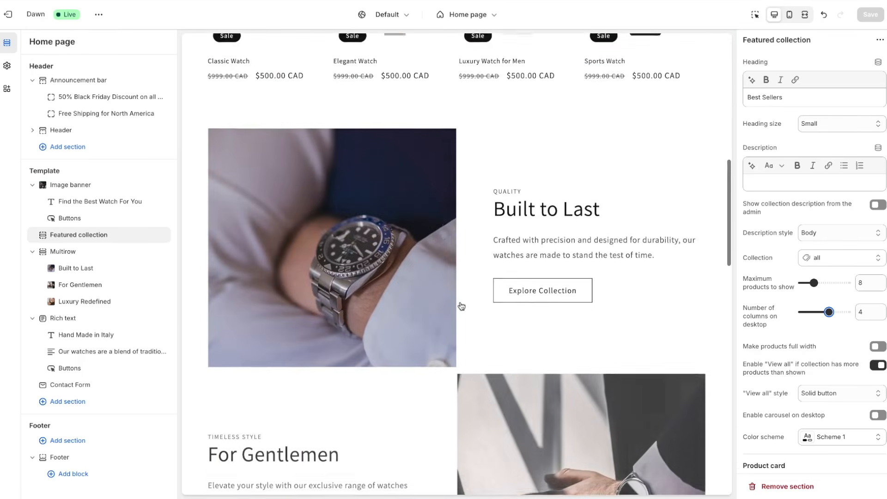
scroll(461, 306, down, 2)
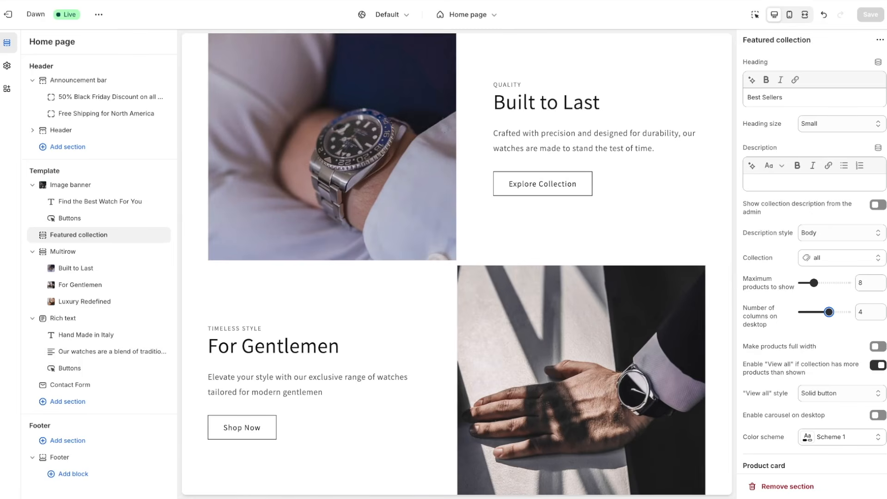
scroll(315, 279, down, 1)
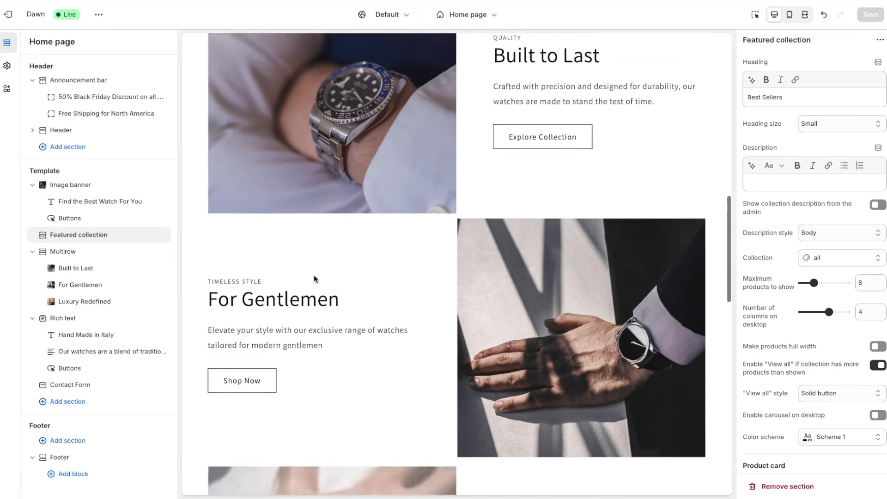
scroll(315, 279, down, 2)
scroll(314, 279, up, 1)
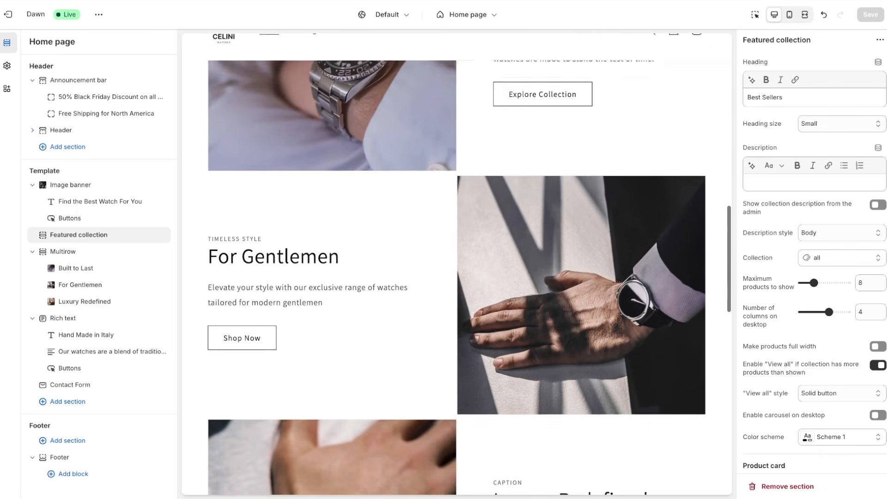
scroll(314, 279, up, 2)
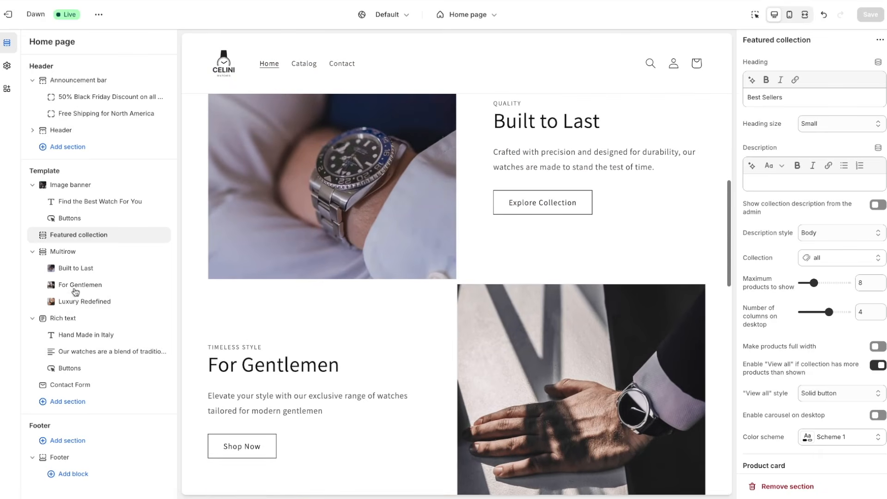
Open the Built to Last row's settings and examine its image, text, button label and button link options.
click(75, 269)
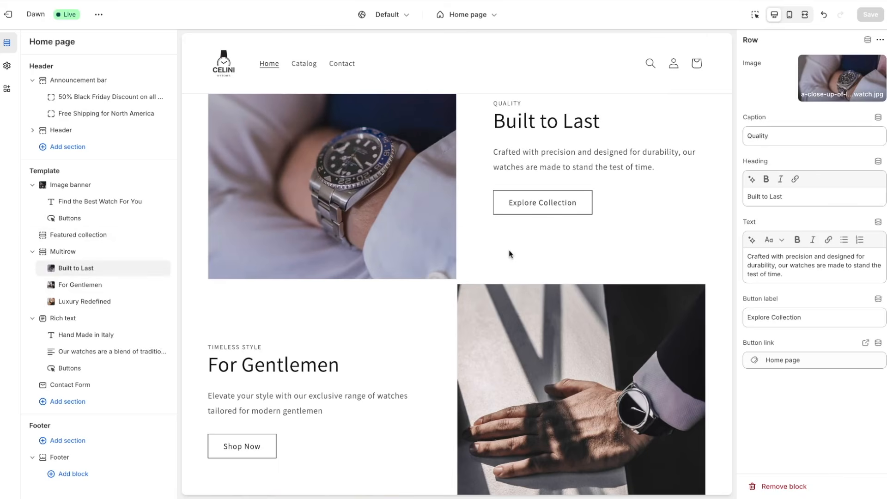
mouse_move(839, 89)
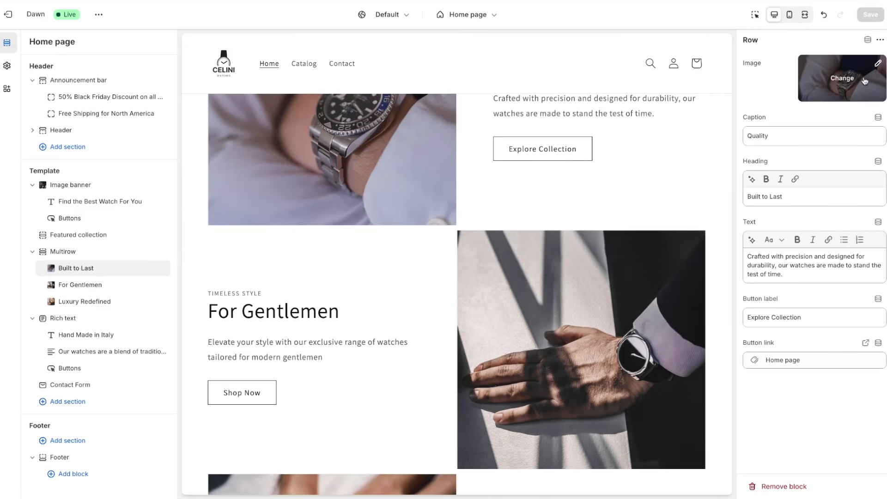
scroll(594, 270, up, 2)
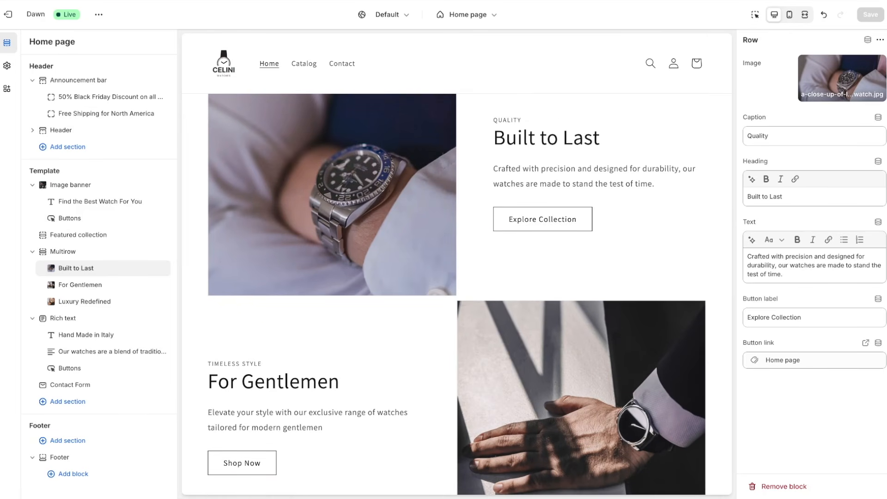
triple_click(786, 274)
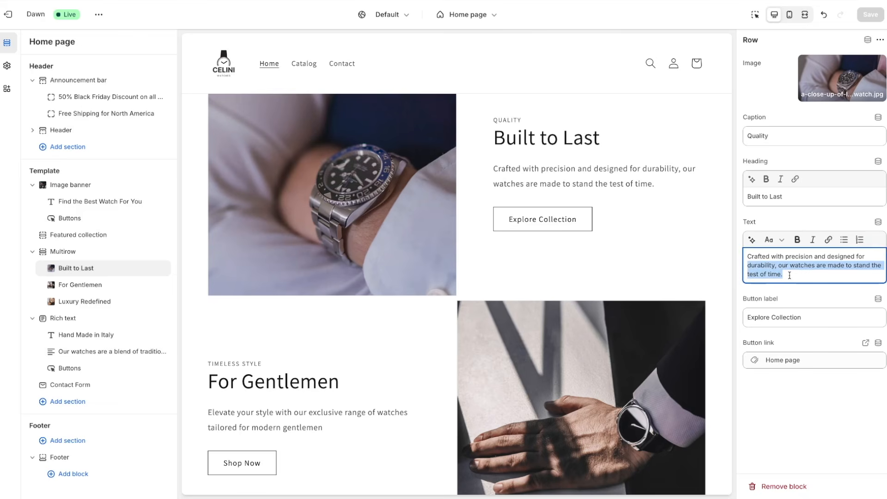
triple_click(770, 317)
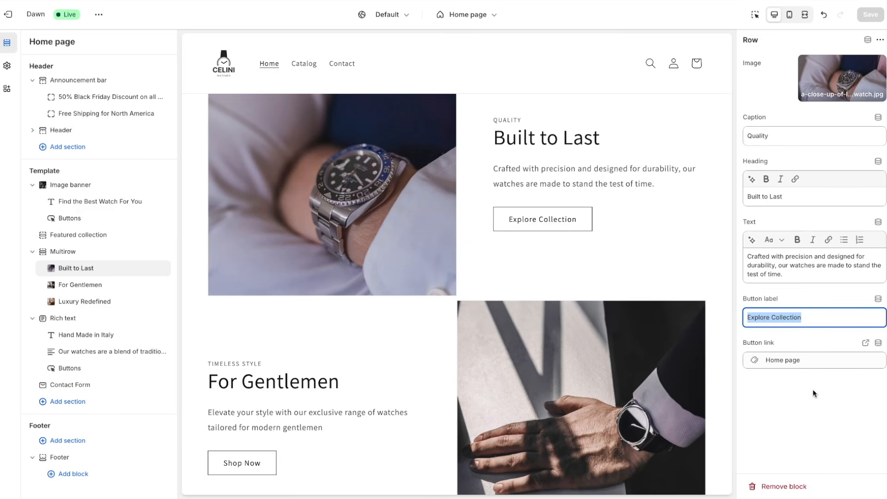
click(793, 361)
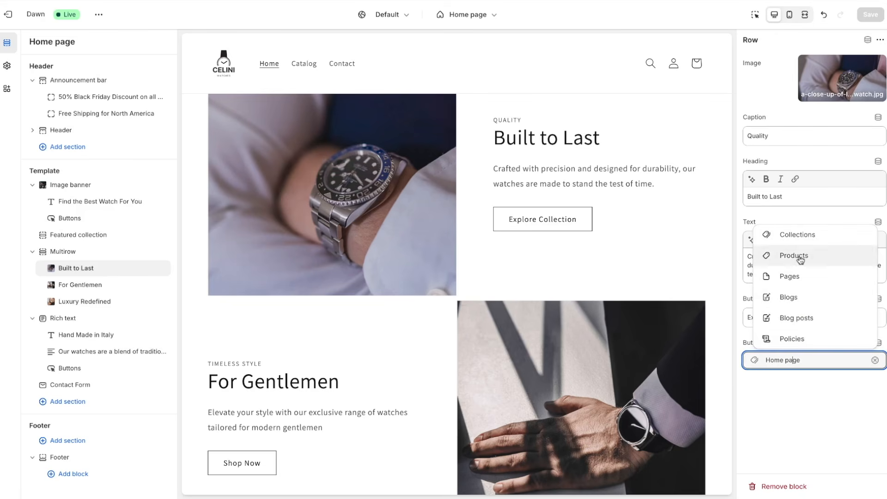
click(812, 418)
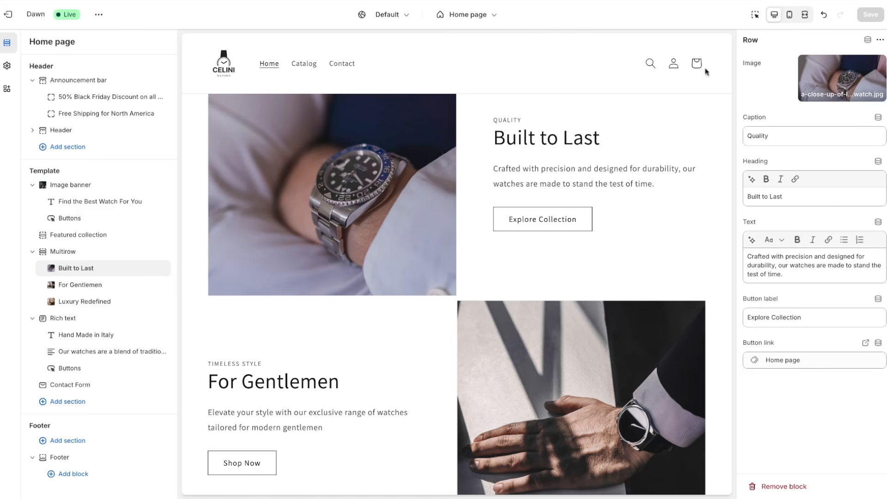
View the remaining rows of the home page preview and open the settings of the Rich text section.
scroll(469, 397, down, 2)
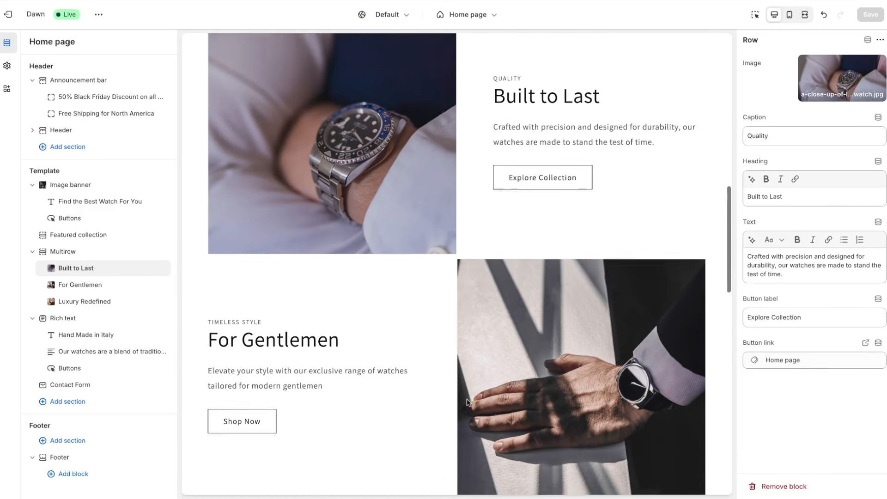
scroll(468, 402, down, 6)
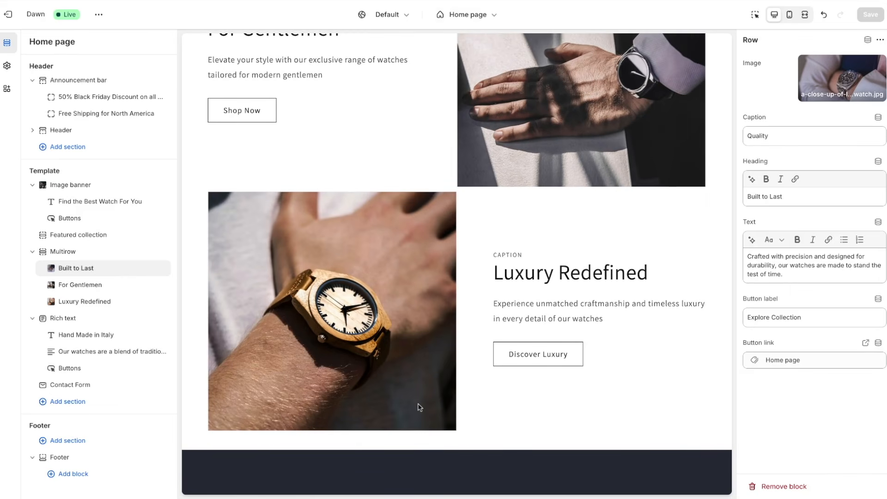
scroll(419, 406, down, 5)
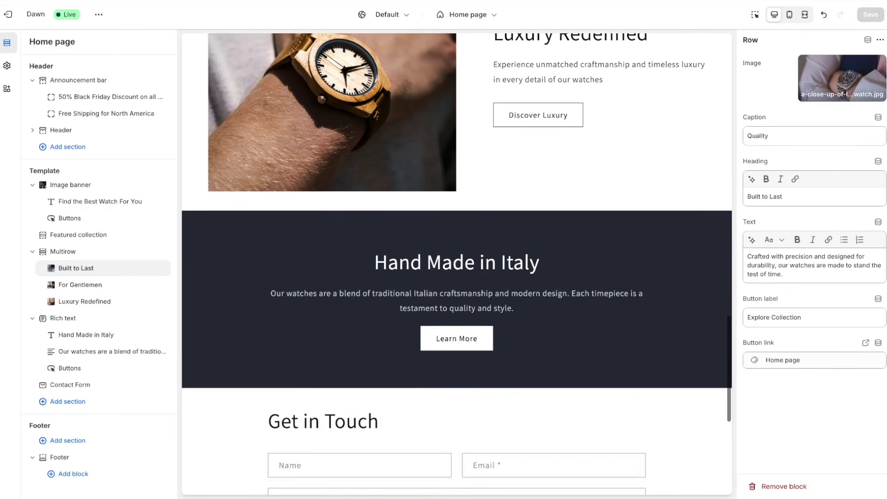
click(63, 318)
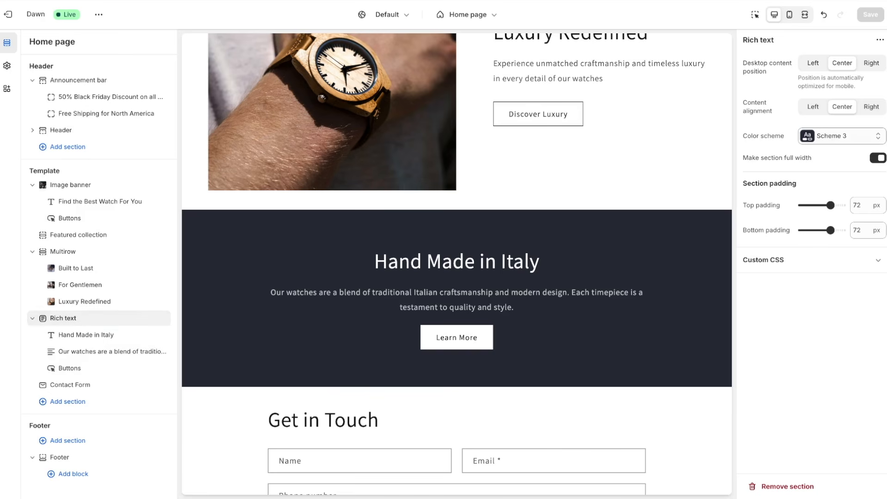
Try color scheme Scheme 5 on the Rich text section, and return it to Scheme 3.
click(841, 136)
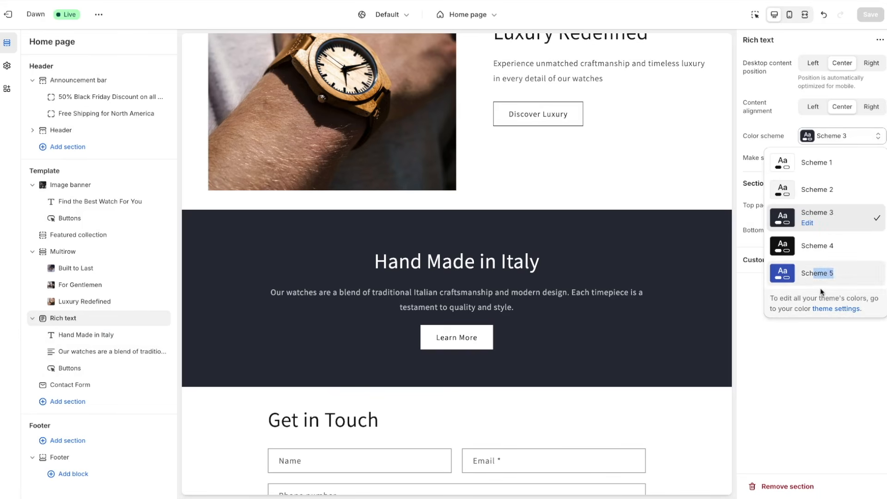
click(817, 273)
click(815, 136)
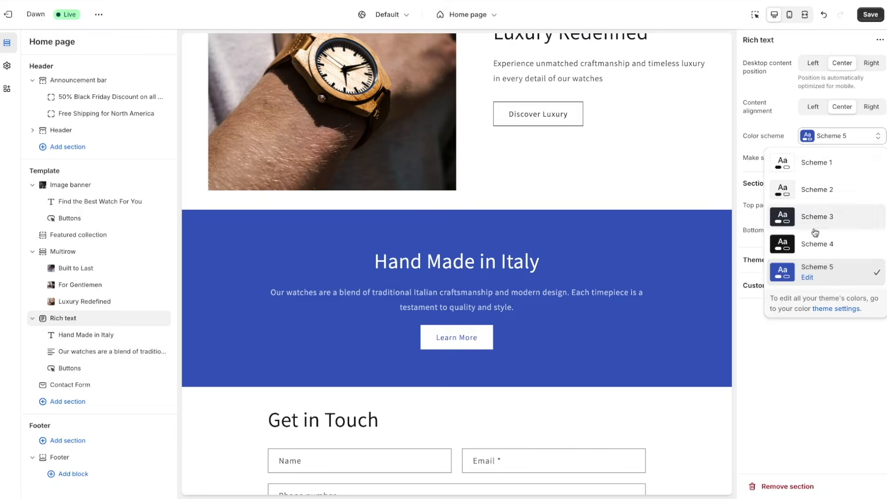
click(825, 215)
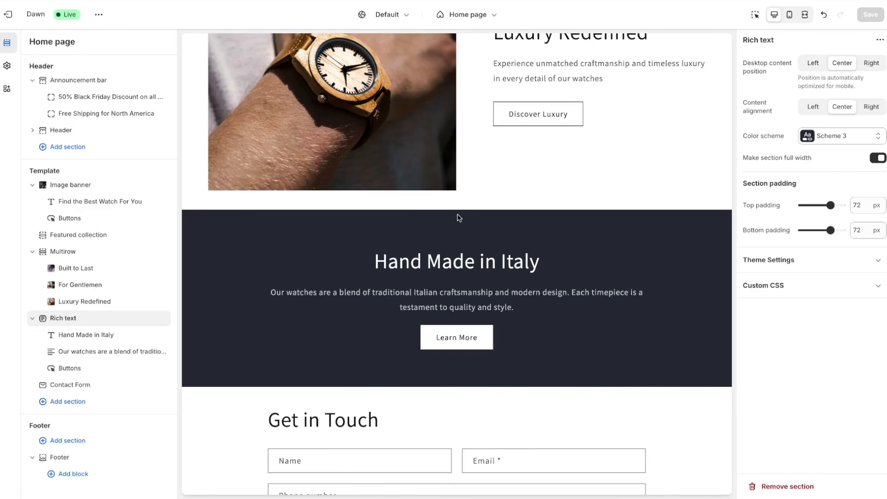
Try a top padding of 0 px on the Rich text section, and return it to 72 px.
drag(831, 207, 802, 205)
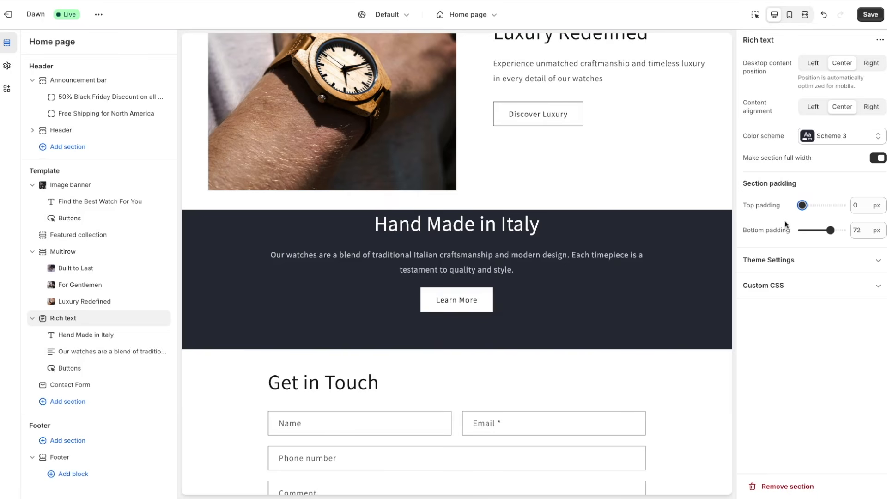
key(Right)
key(Right)
key(Right)
key(Right)
key(Right)
key(Right)
key(Right)
key(Right)
key(Right)
key(Right)
key(Right)
key(Right)
key(Right)
key(Right)
key(Right)
key(Right)
key(Right)
key(Right)
key(Right)
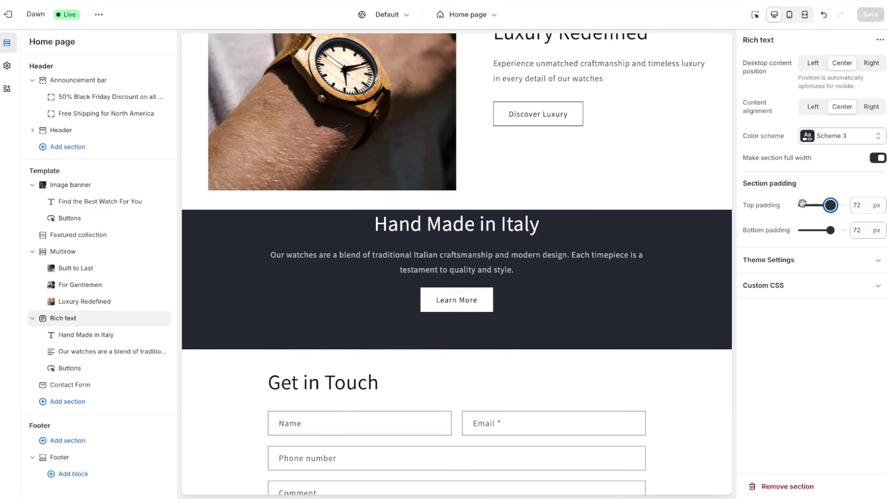
key(Left)
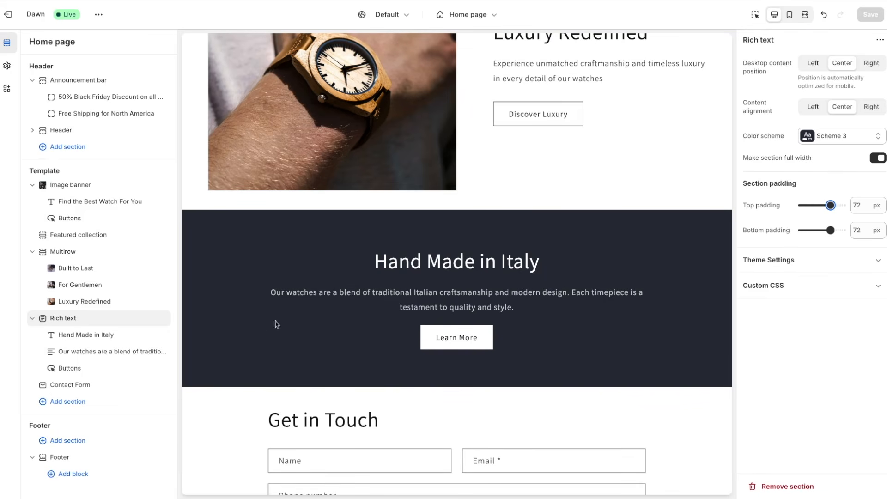
Examine the Rich text section's heading and description blocks and the Contact Form section's heading settings.
click(81, 337)
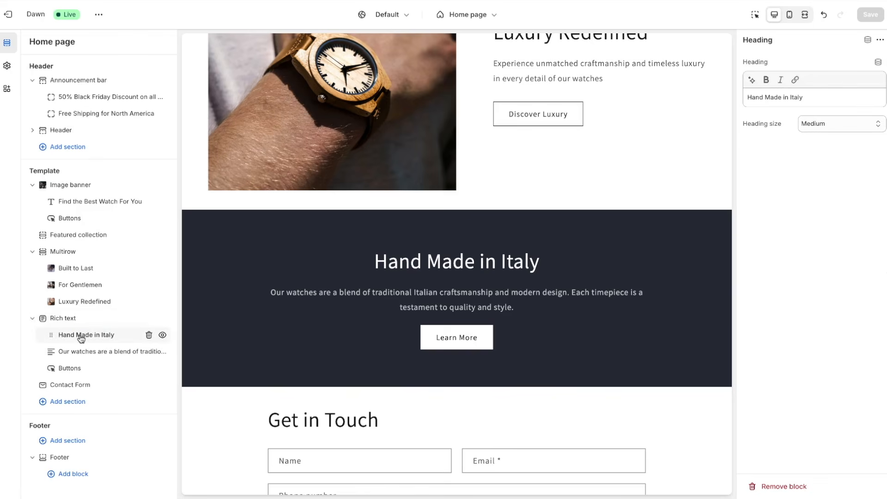
click(81, 353)
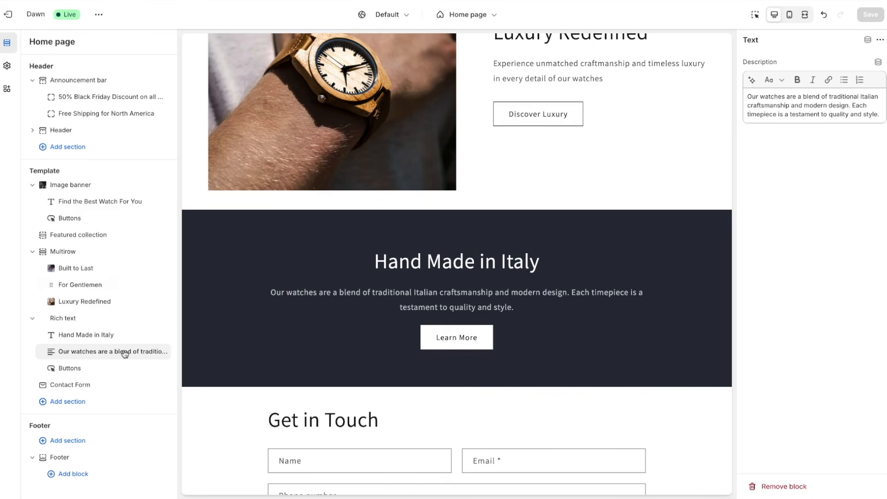
scroll(252, 302, down, 1)
scroll(252, 303, down, 4)
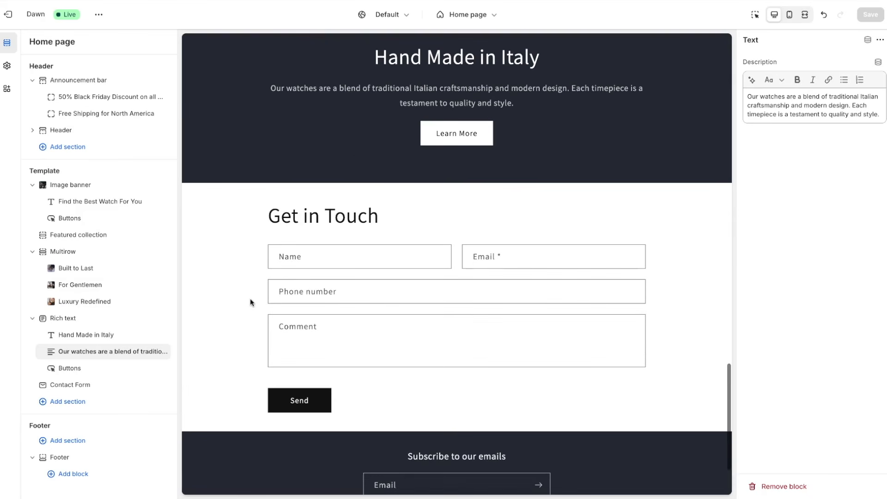
click(83, 385)
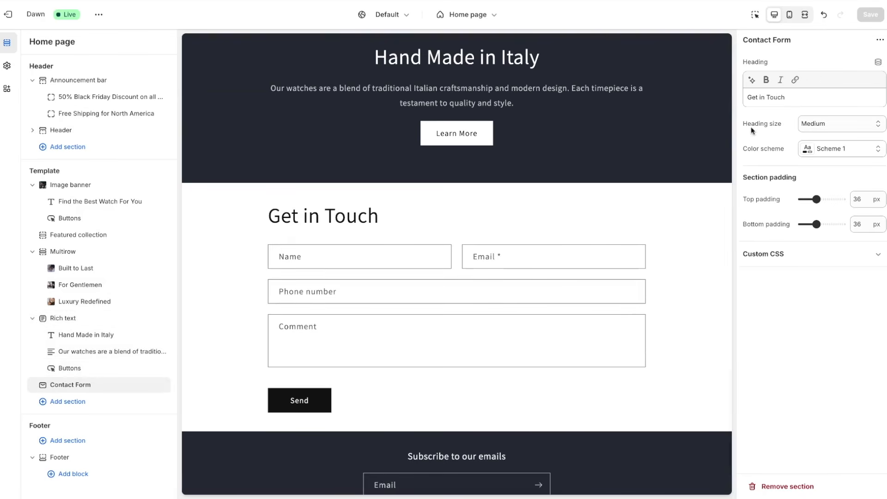
triple_click(760, 97)
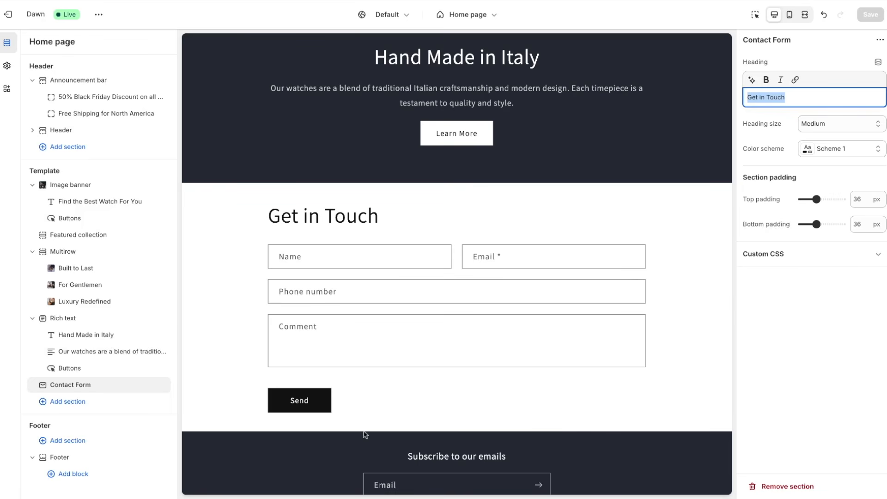
Open the Footer section's settings and examine the email signup, social media, selector, payment icon and policy link options.
scroll(365, 434, down, 3)
click(76, 459)
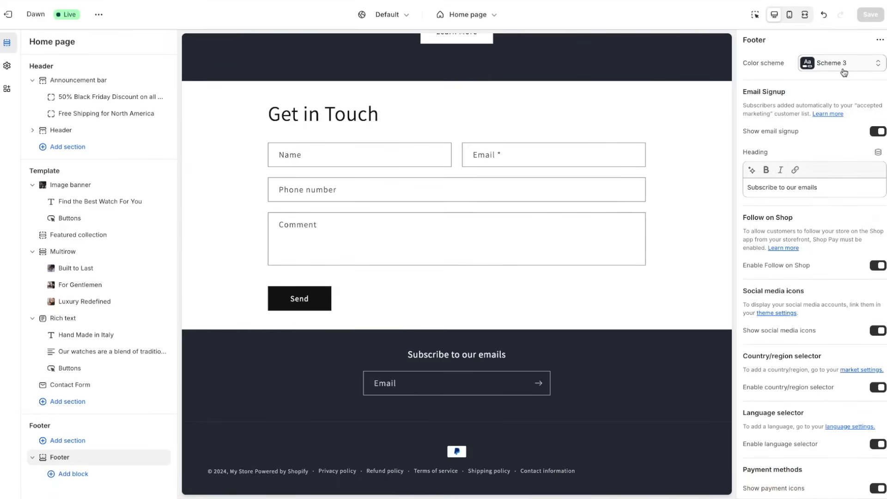
scroll(628, 155, up, 4)
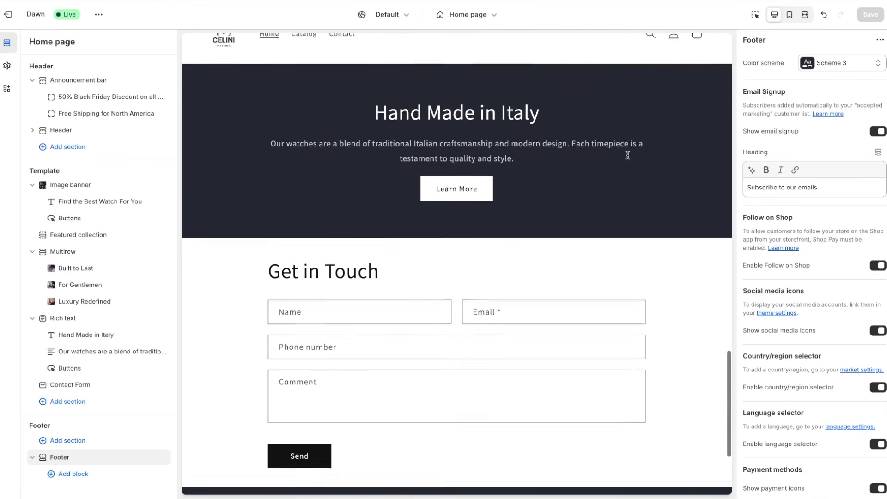
scroll(628, 155, down, 3)
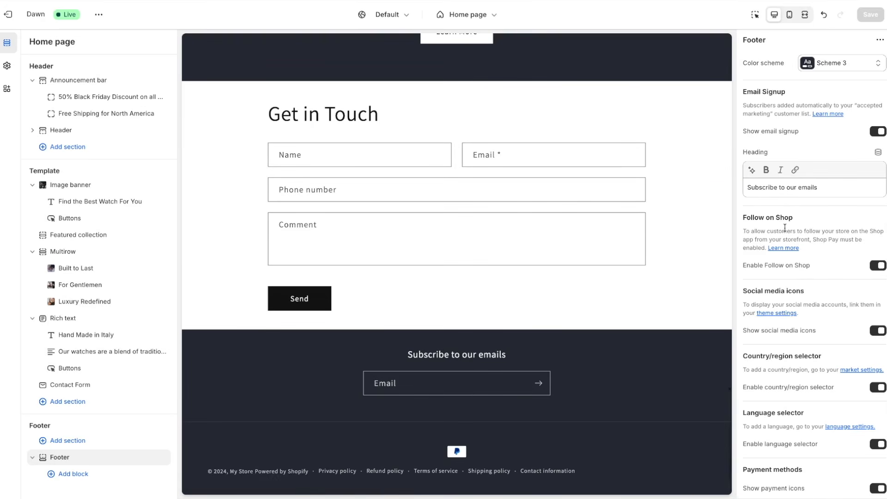
scroll(812, 295, down, 2)
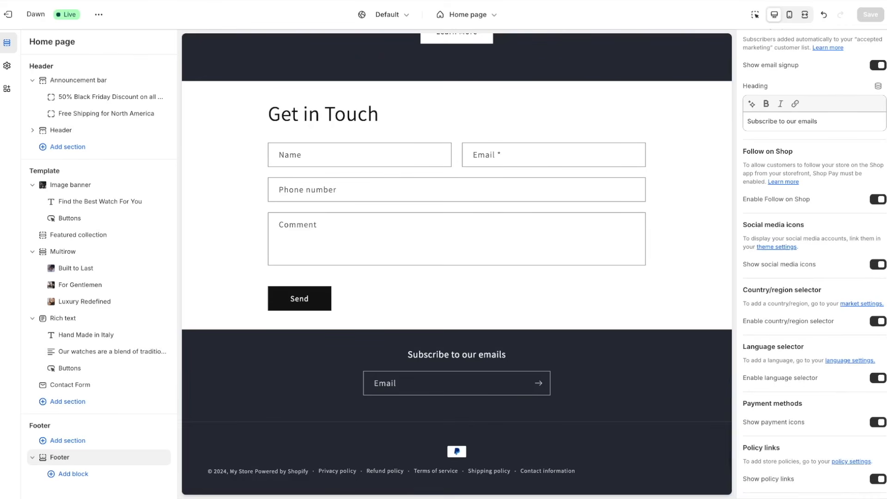
scroll(762, 403, down, 1)
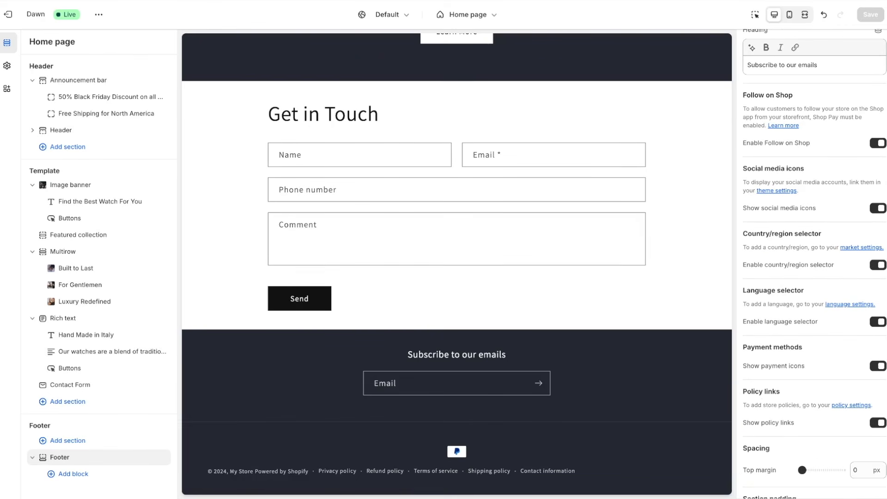
Try hiding the policy links in the footer, and show them again.
click(879, 427)
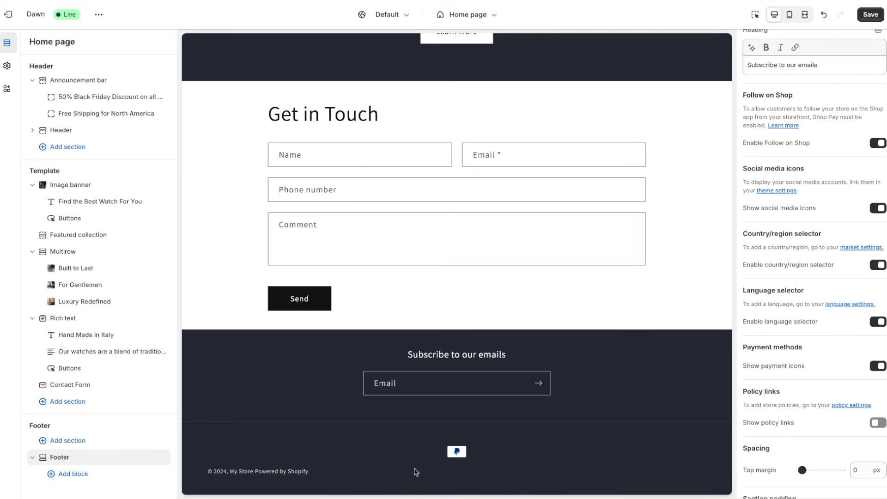
click(878, 422)
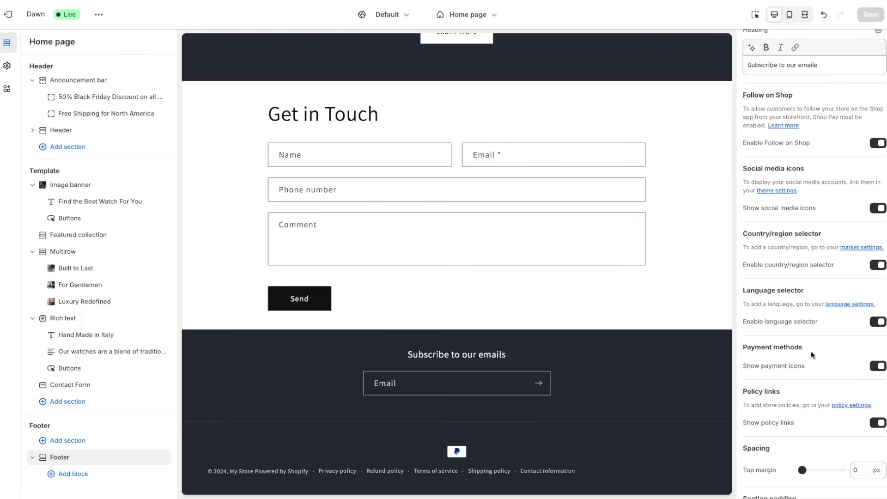
scroll(813, 355, down, 3)
scroll(808, 347, up, 6)
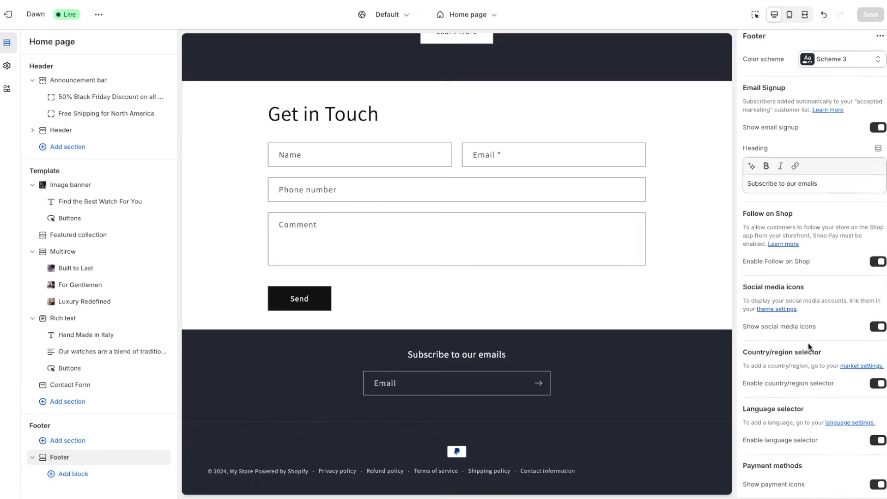
Review the home page preview up to Best Sellers and open the Classic Watch product page.
scroll(482, 151, up, 15)
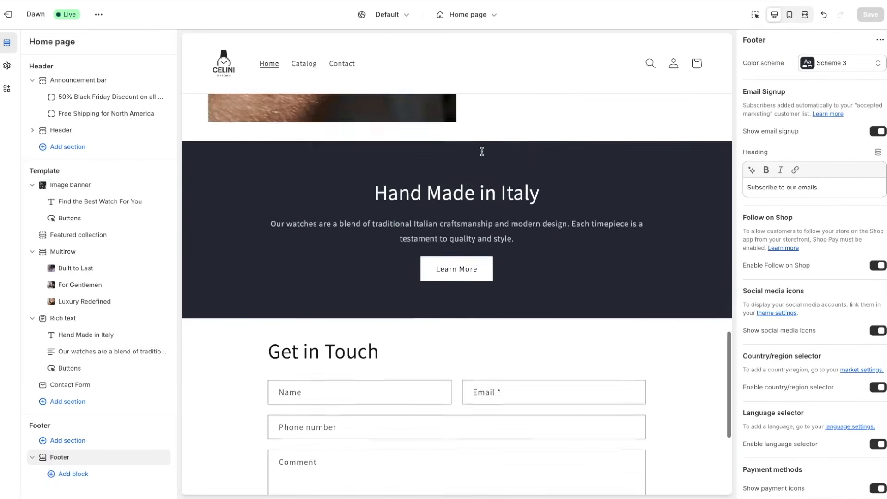
scroll(457, 264, up, 7)
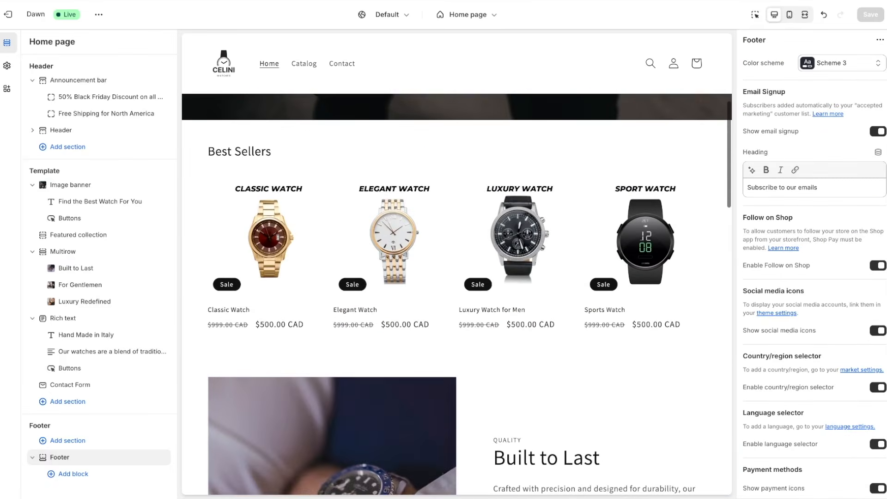
scroll(456, 263, down, 5)
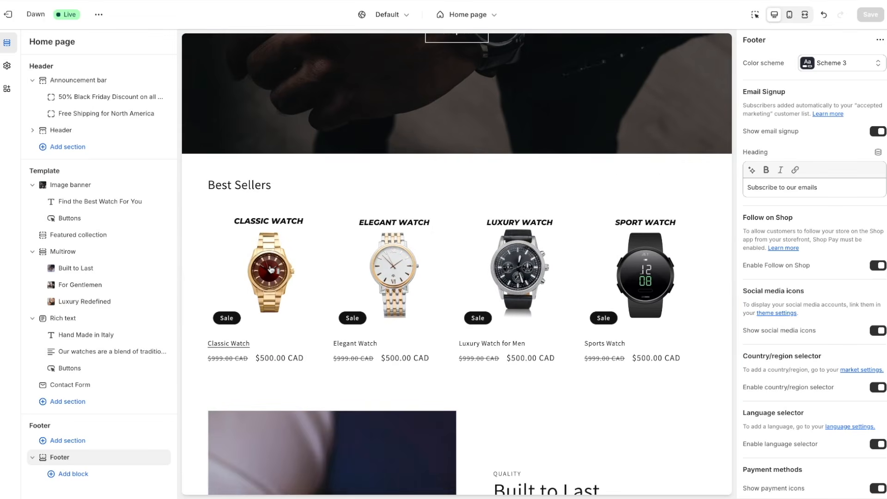
click(270, 269)
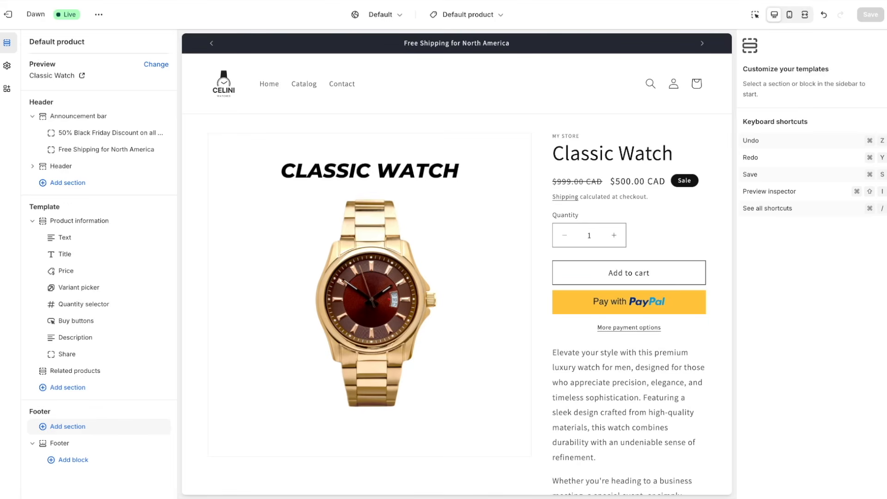
Leave the theme editor and open the store's Main menu to examine its items.
click(8, 15)
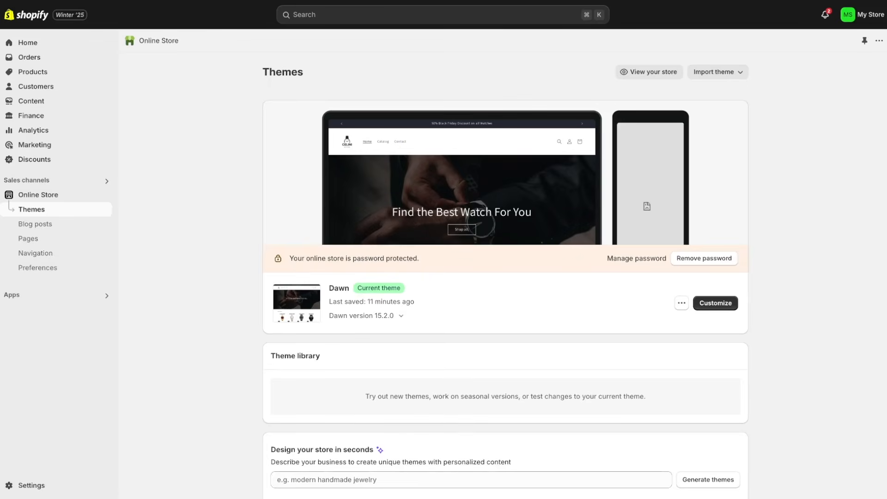
click(56, 257)
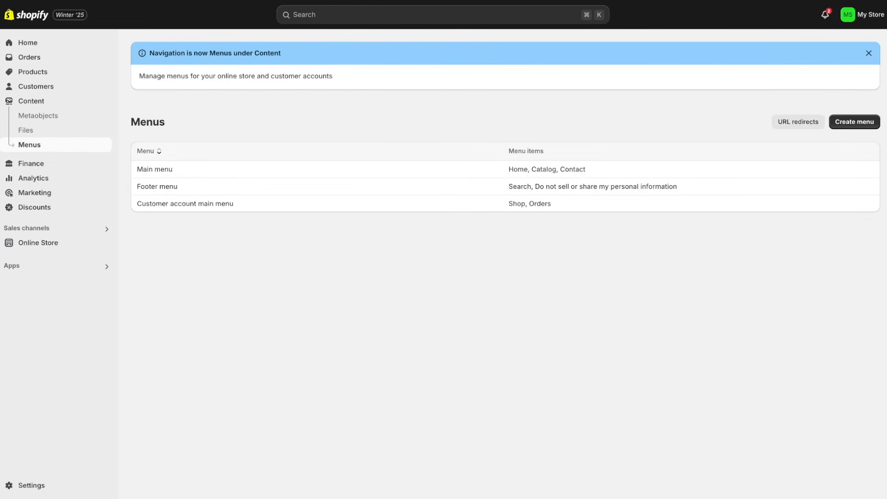
click(169, 176)
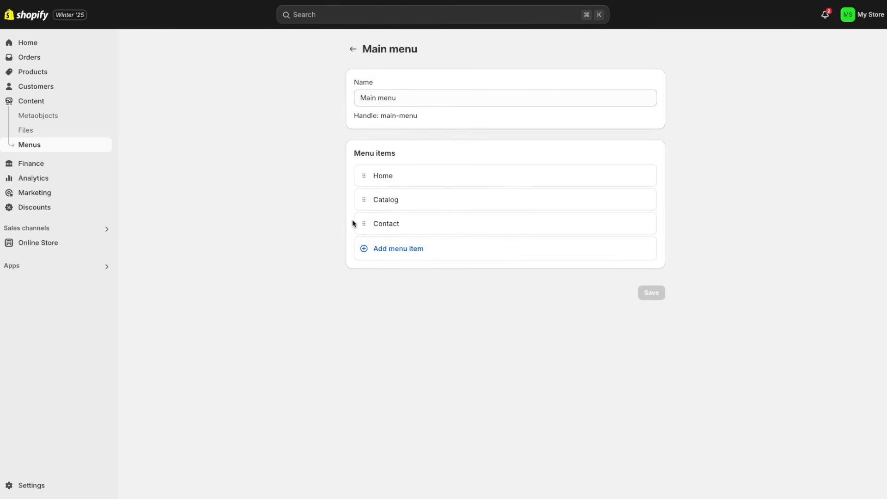
mouse_move(364, 223)
mouse_down()
mouse_move(369, 193)
mouse_move(361, 200)
mouse_move(358, 190)
mouse_move(362, 215)
mouse_up()
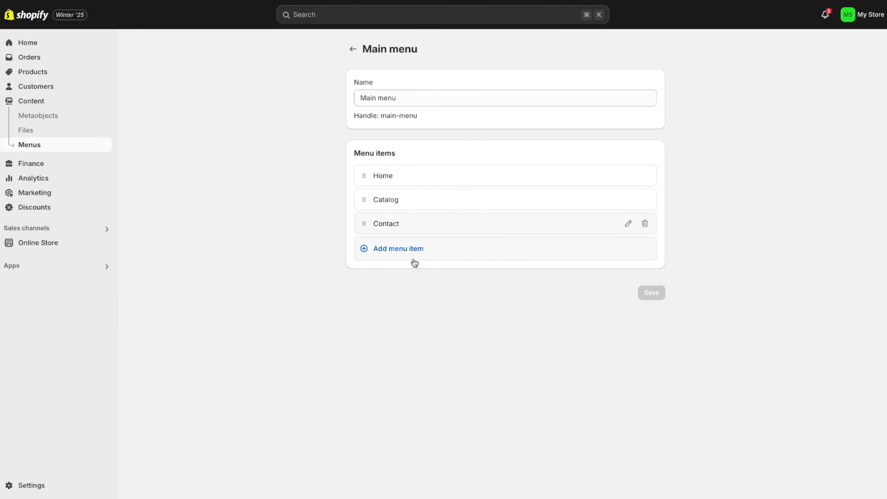
Start a new Main menu item, look through the available link destinations, and discard the item.
click(401, 252)
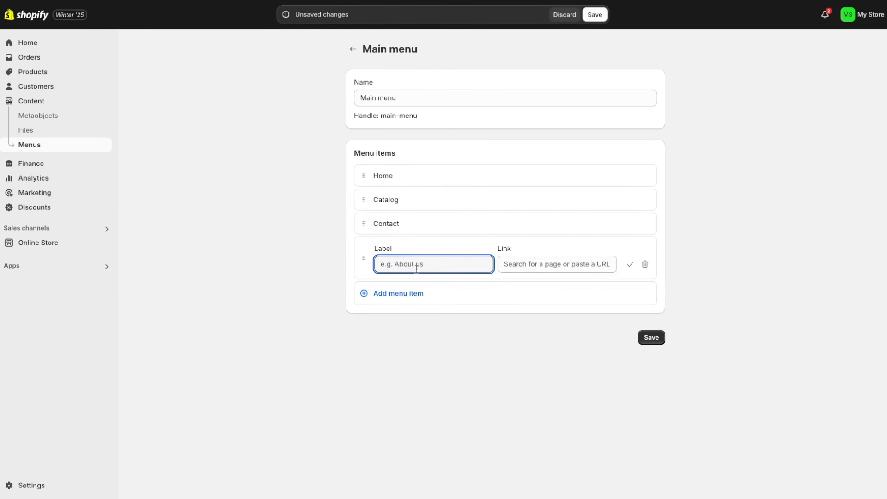
click(516, 269)
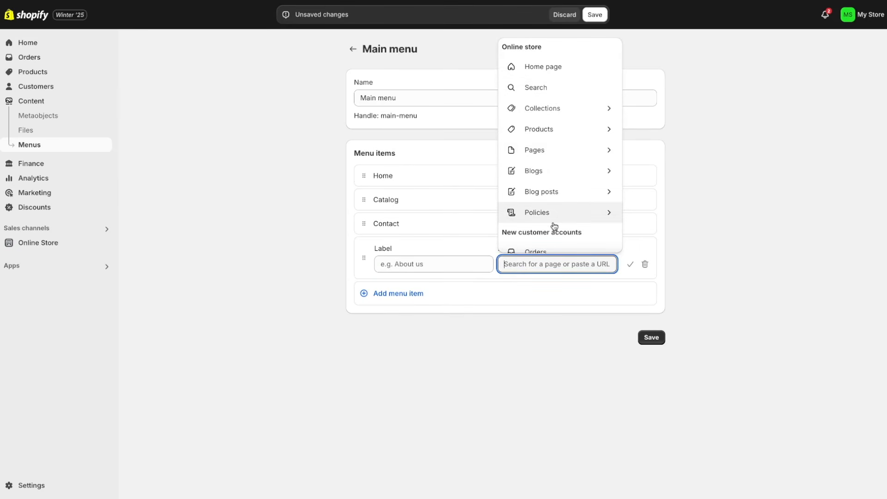
click(559, 346)
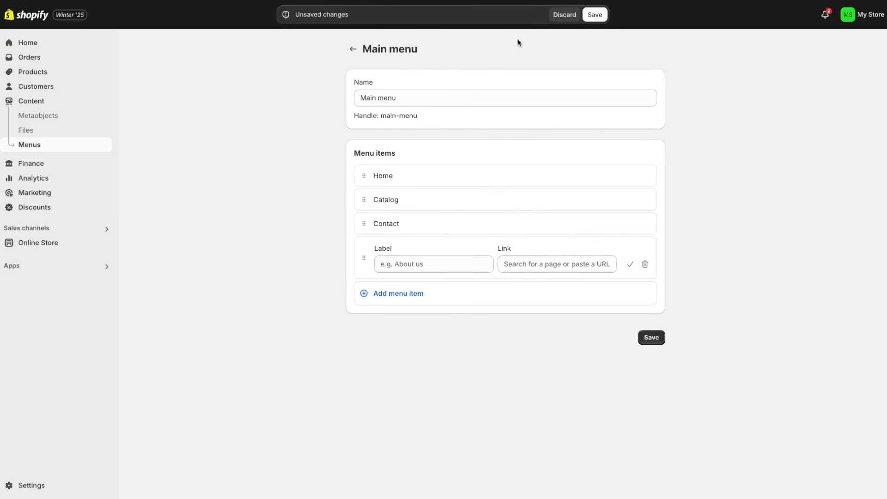
click(565, 15)
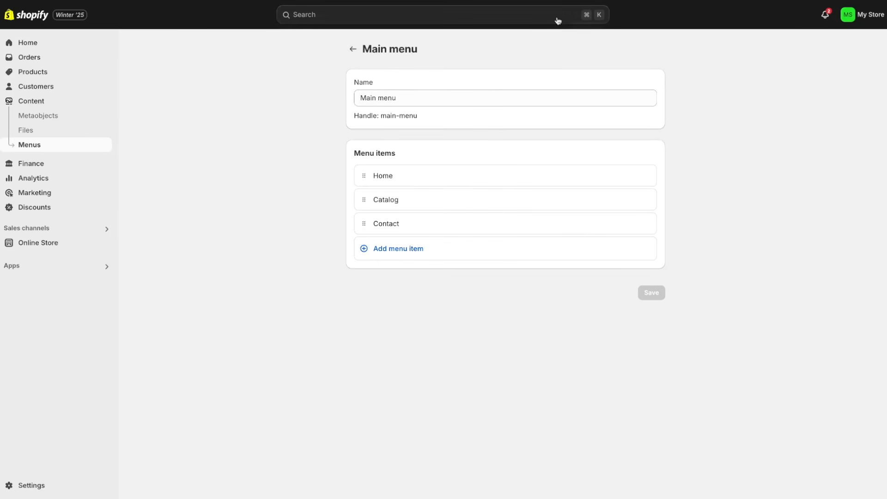
click(352, 48)
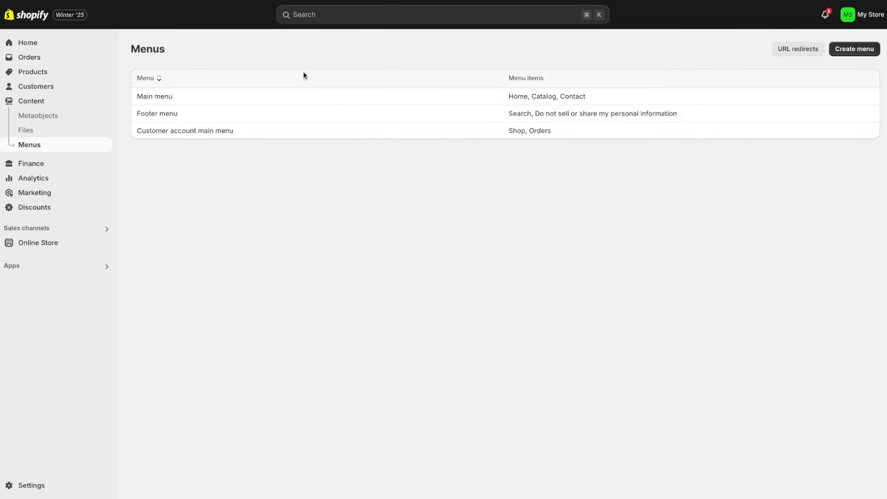
Start a new page for the online store with the title "About US".
click(65, 245)
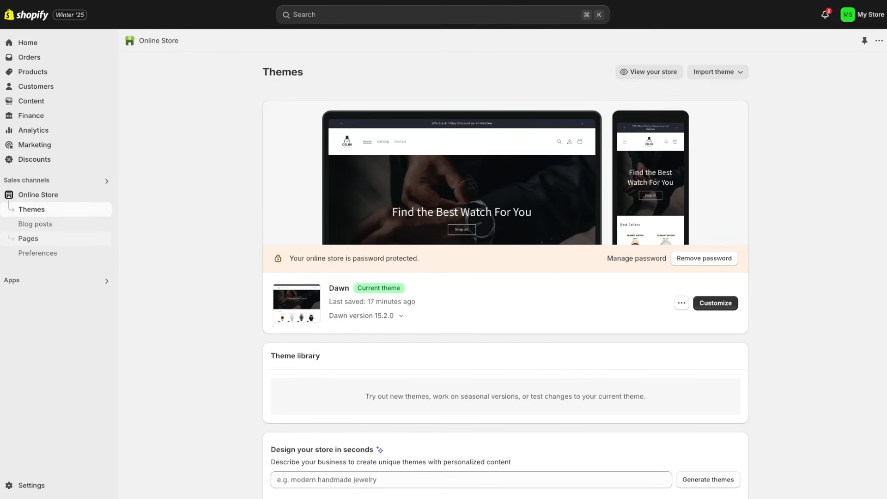
click(29, 238)
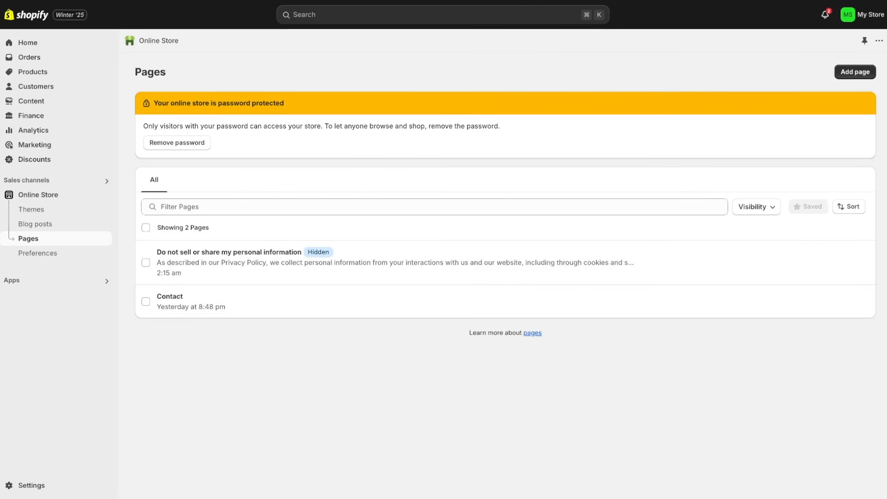
click(842, 73)
click(402, 123)
text(About US)
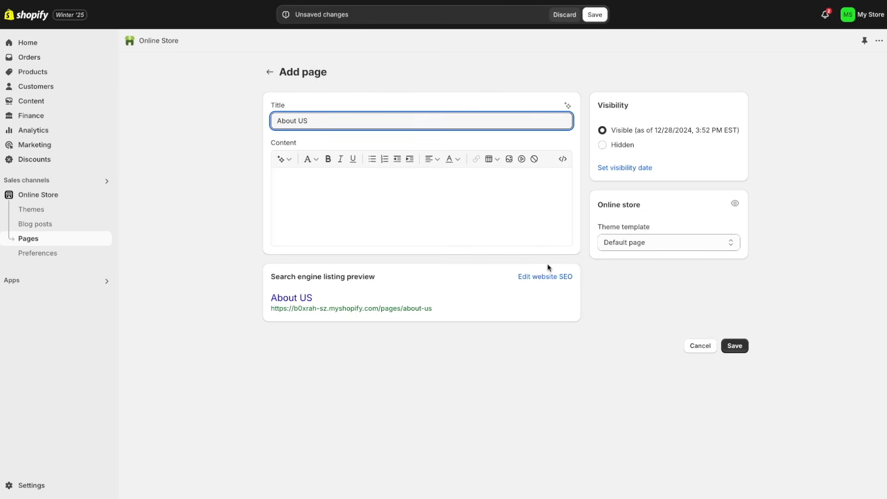
Show the page's search engine listing fields, correct the page title to "About Us", and save the page.
click(544, 277)
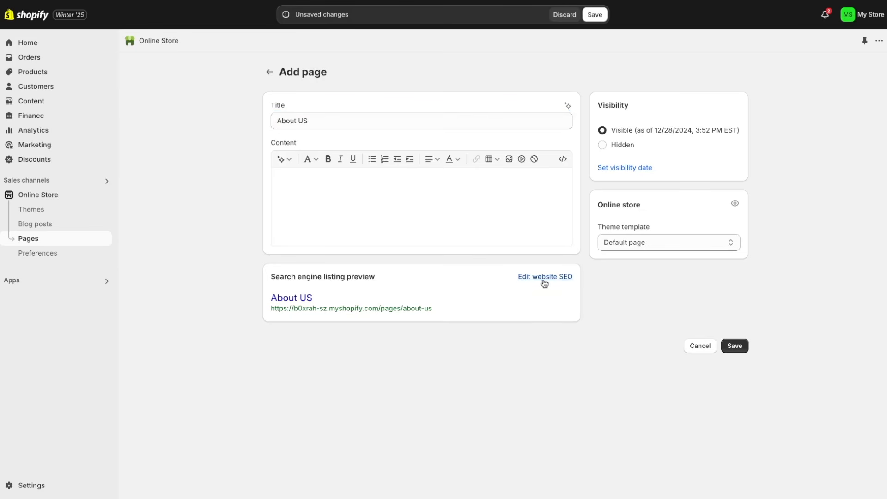
scroll(418, 411, down, 1)
click(441, 461)
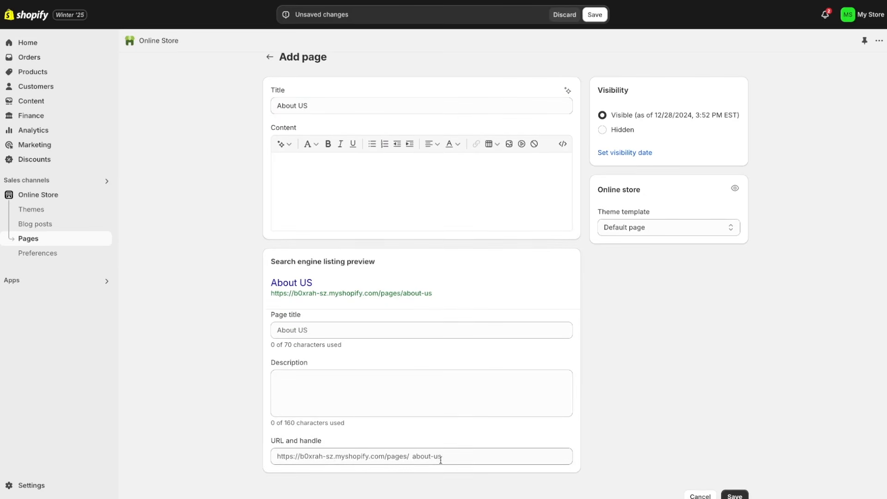
click(444, 459)
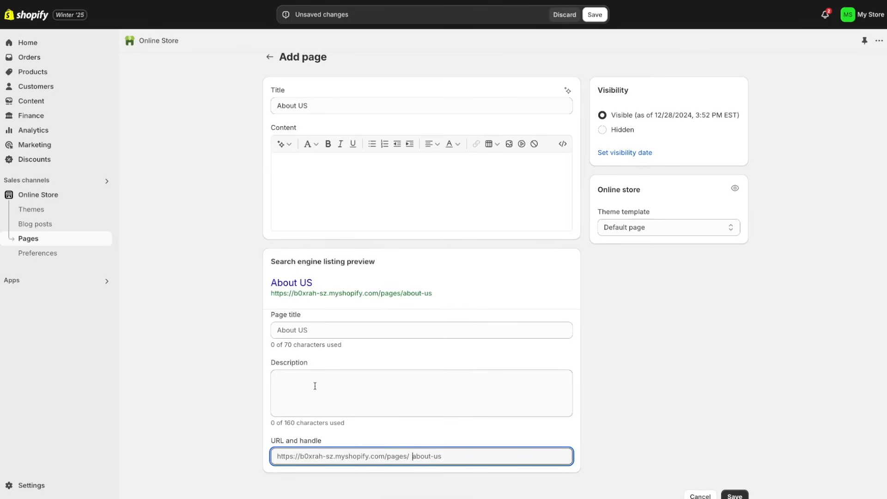
click(313, 104)
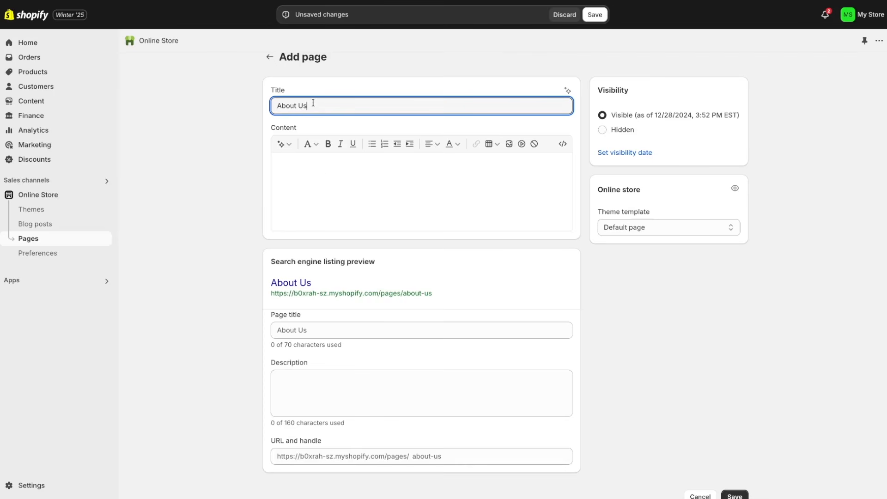
scroll(329, 190, down, 1)
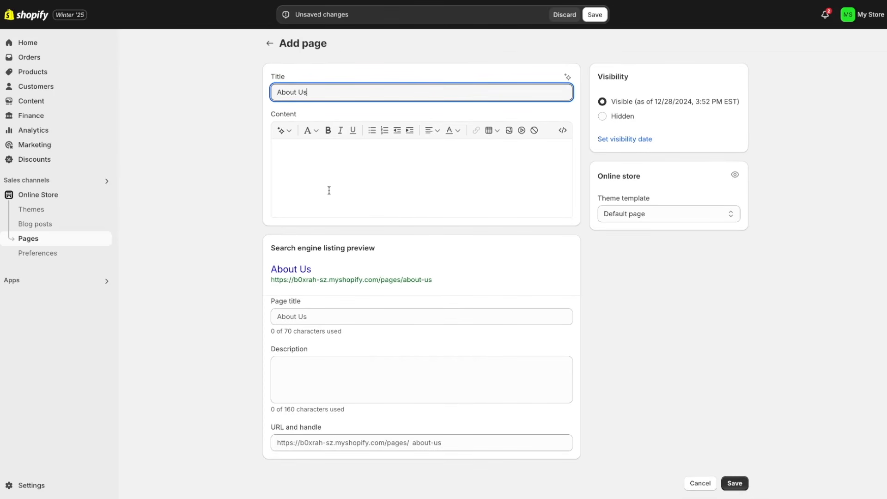
click(735, 483)
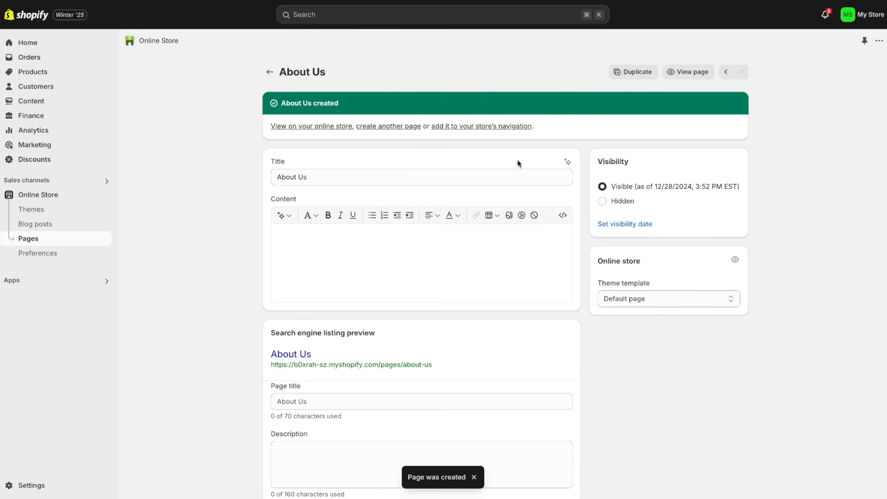
View the About Us page on the live storefront, and find it in the Dawn theme editor to examine its template sections.
click(687, 73)
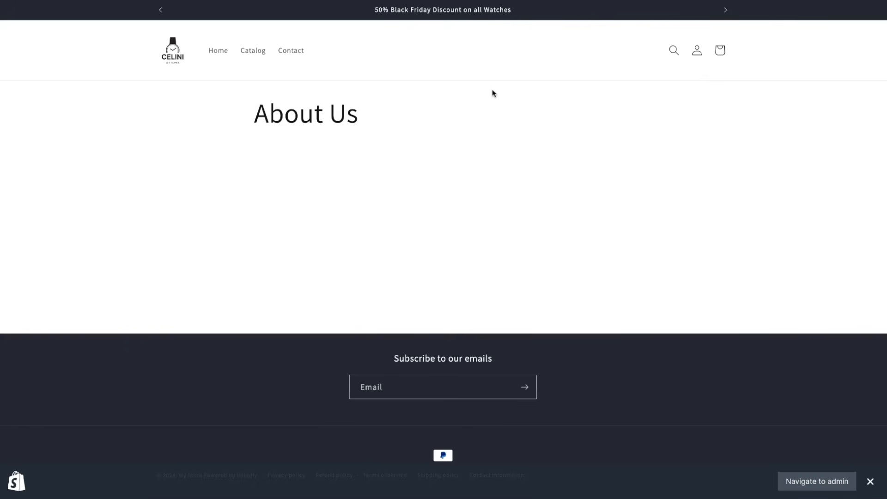
click(247, 0)
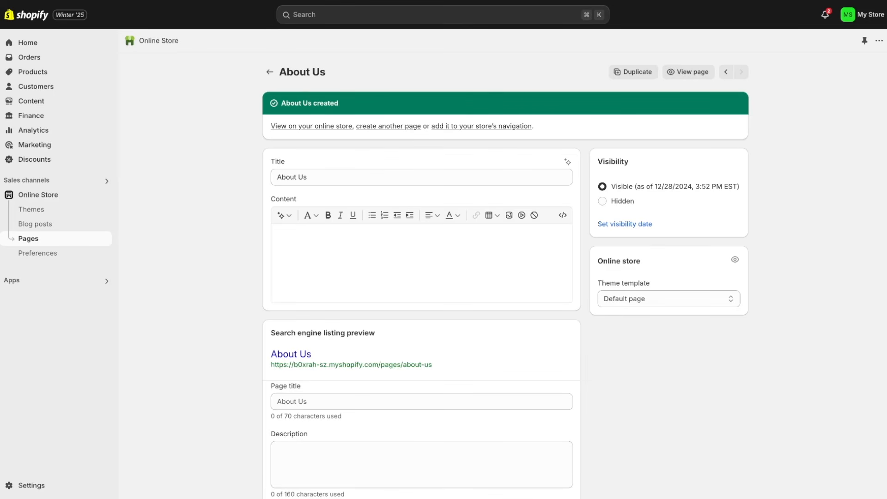
click(67, 203)
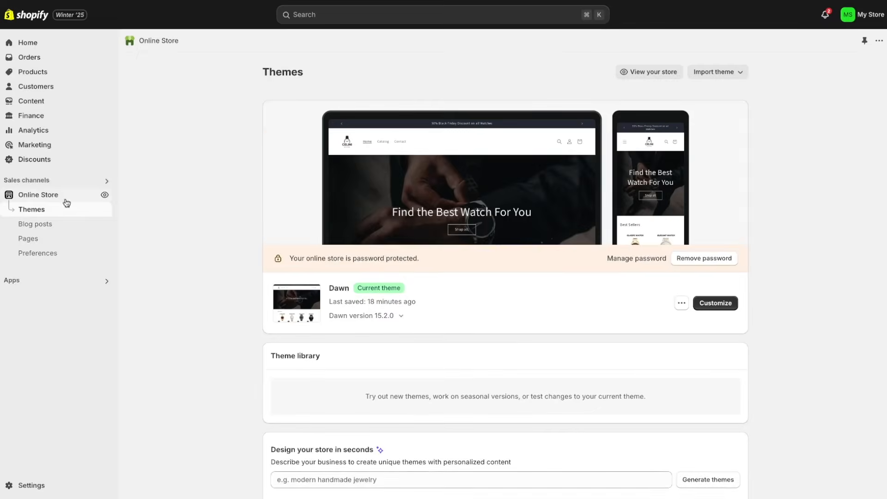
click(703, 303)
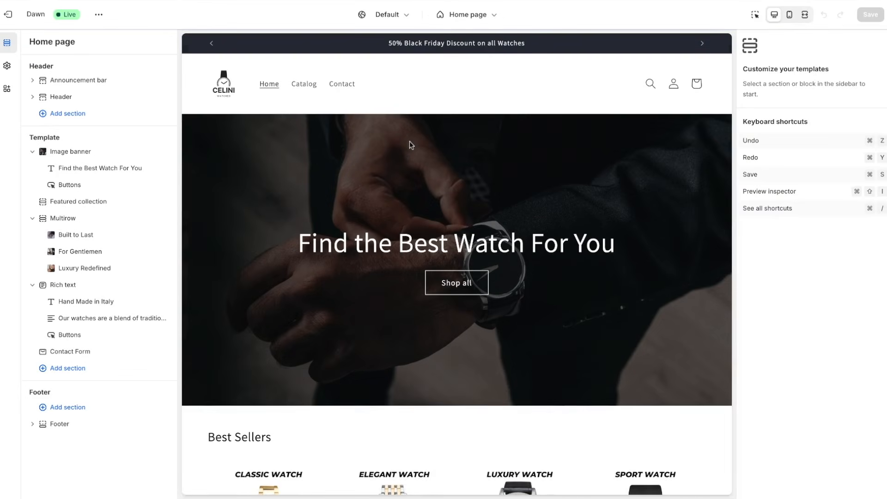
click(495, 21)
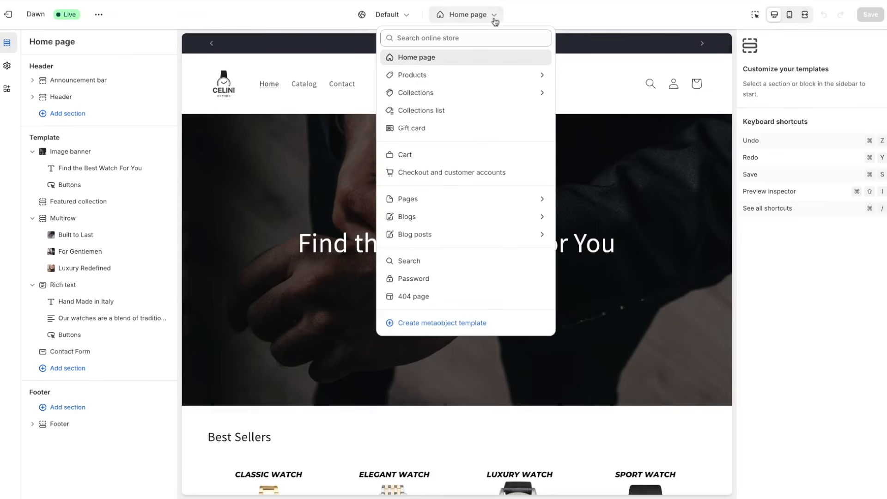
click(469, 36)
text(abou)
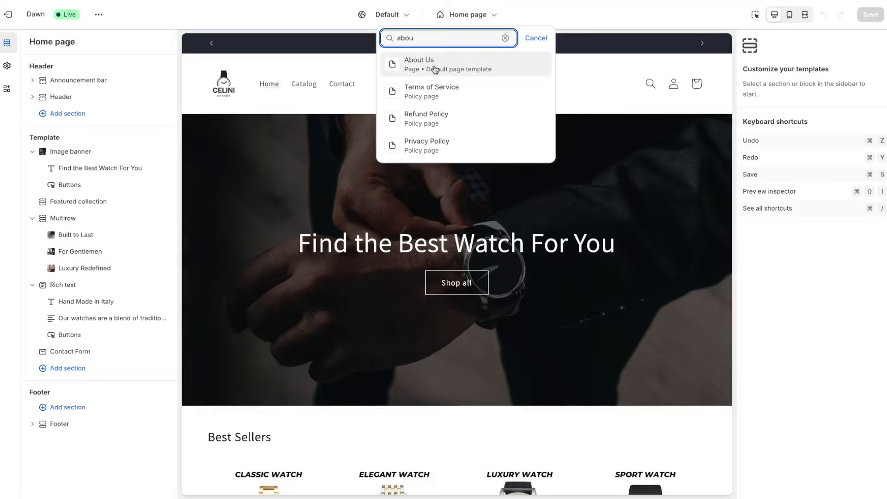
click(435, 67)
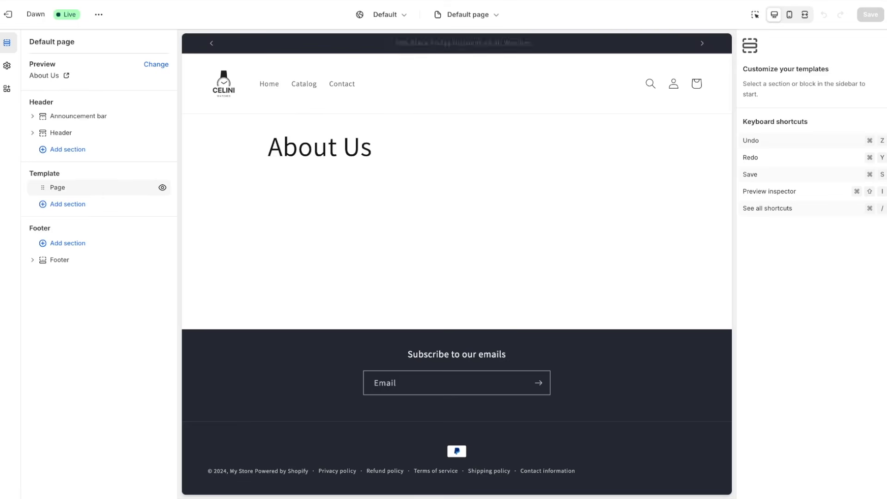
click(6, 16)
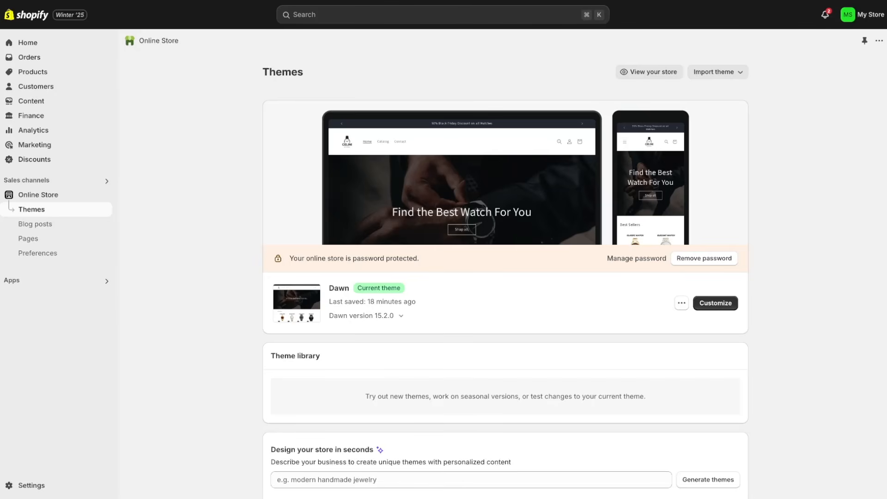
Remove the online store's password restriction and check the password protection section in the store preferences.
click(687, 260)
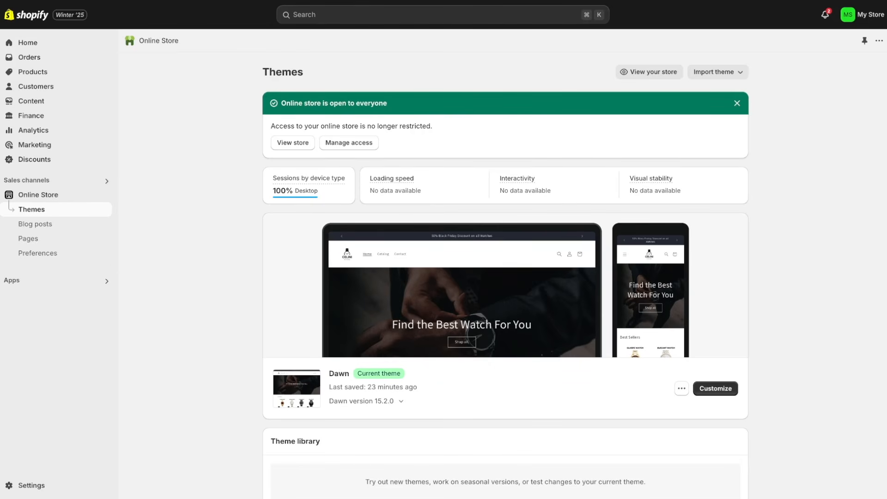
click(62, 260)
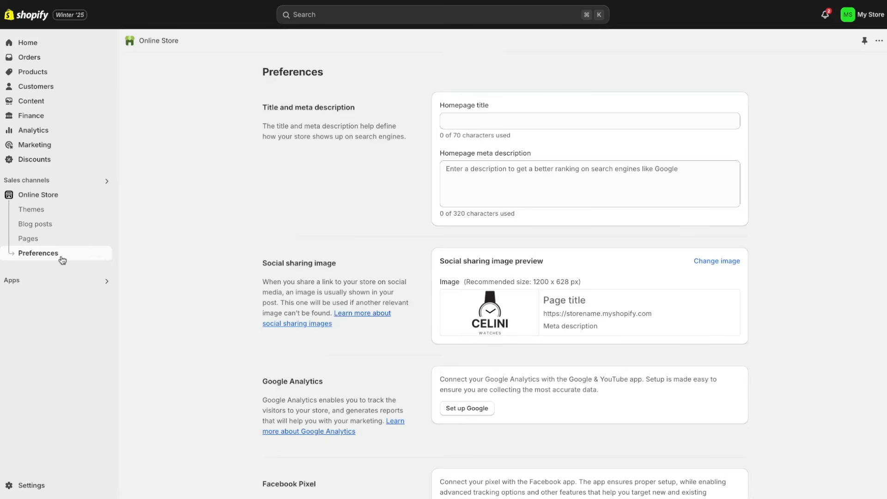
scroll(301, 357, down, 5)
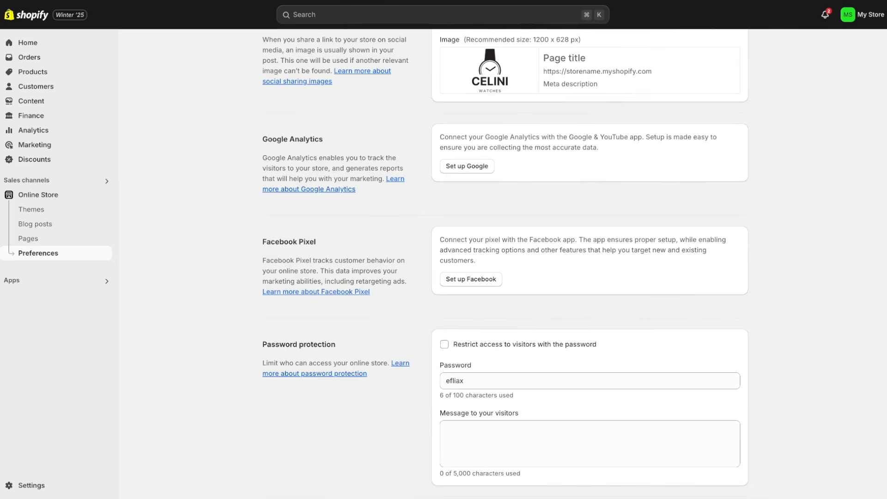
scroll(505, 264, up, 5)
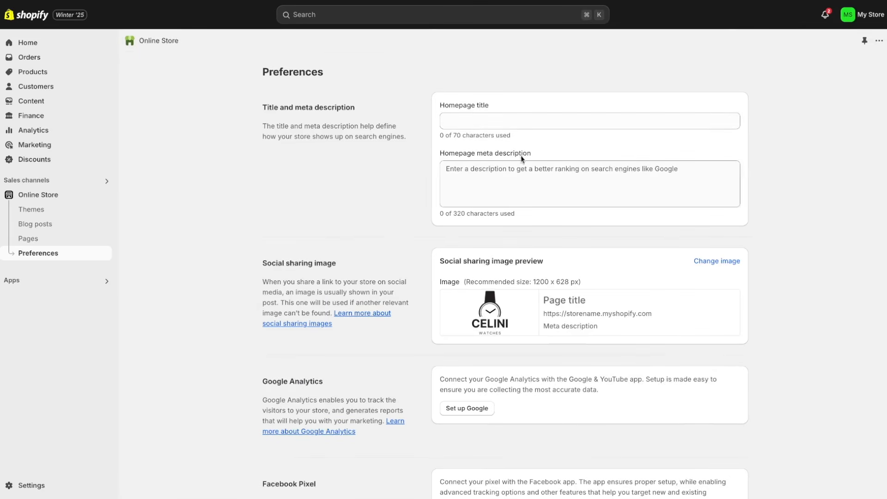
Set the homepage title to "Celini watches" and the meta description to "Best mens luxury watches", and save the preferences.
click(500, 121)
text(Celin)
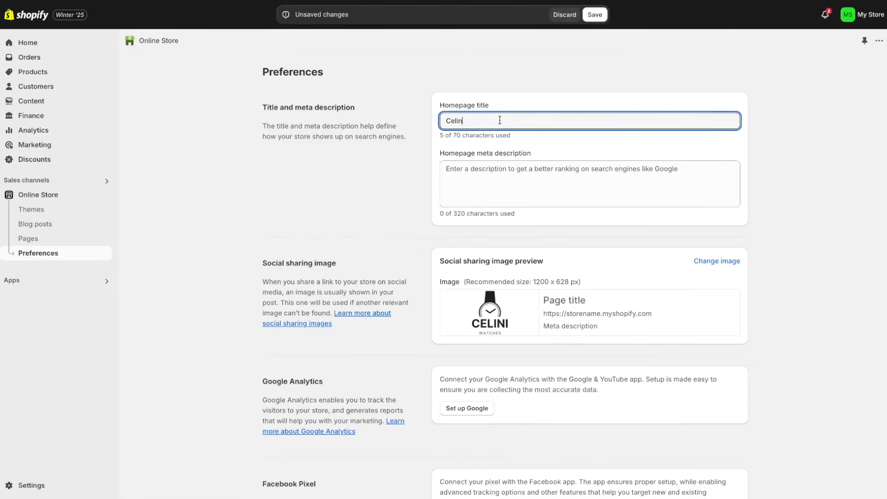
text(i watches)
click(512, 177)
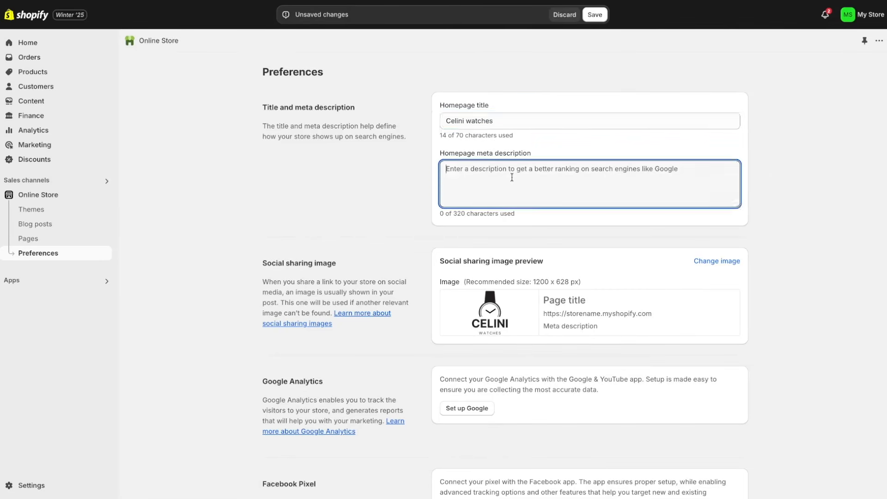
text(Best mens )
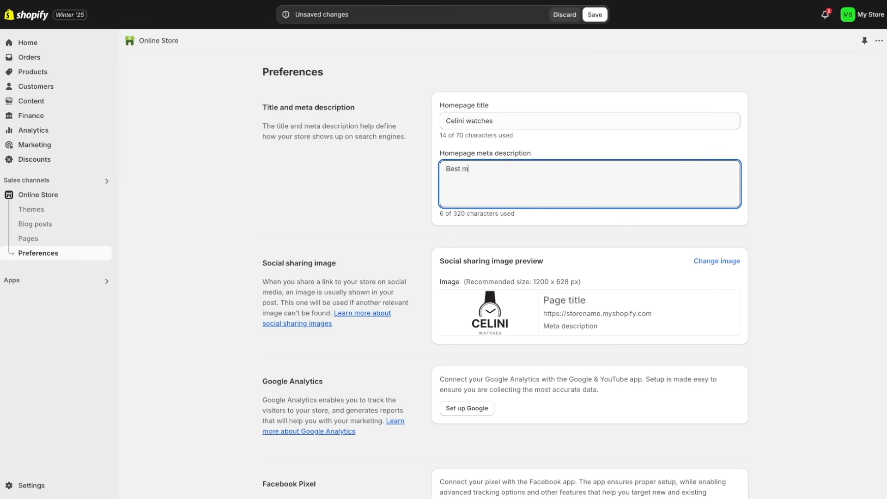
text(luxury watches)
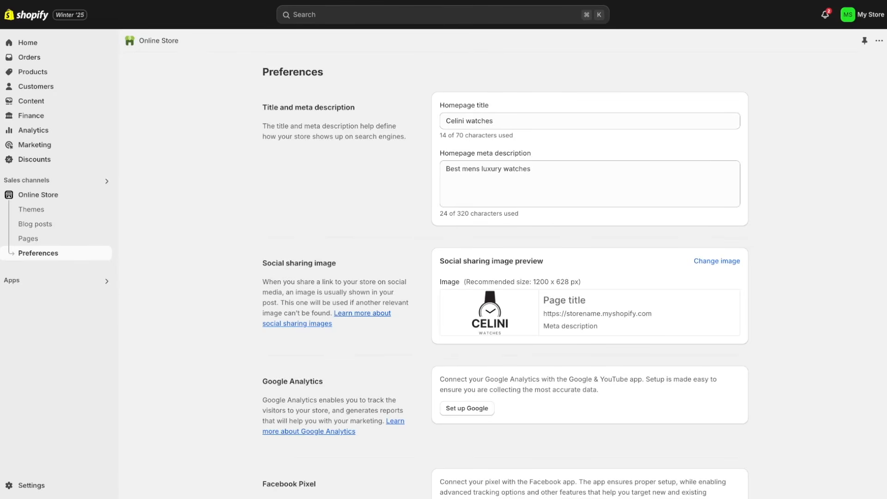
Open the Shopify App Store from the recommended apps and browse down to the apps trending this December.
click(41, 283)
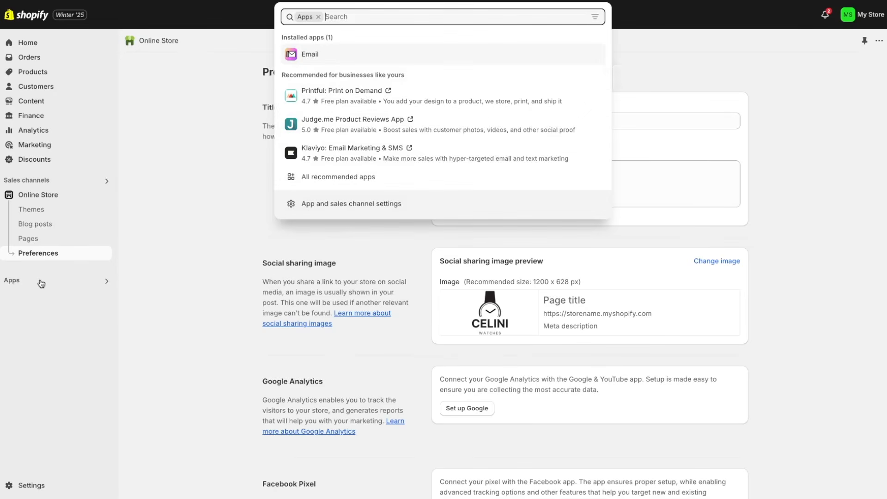
click(336, 185)
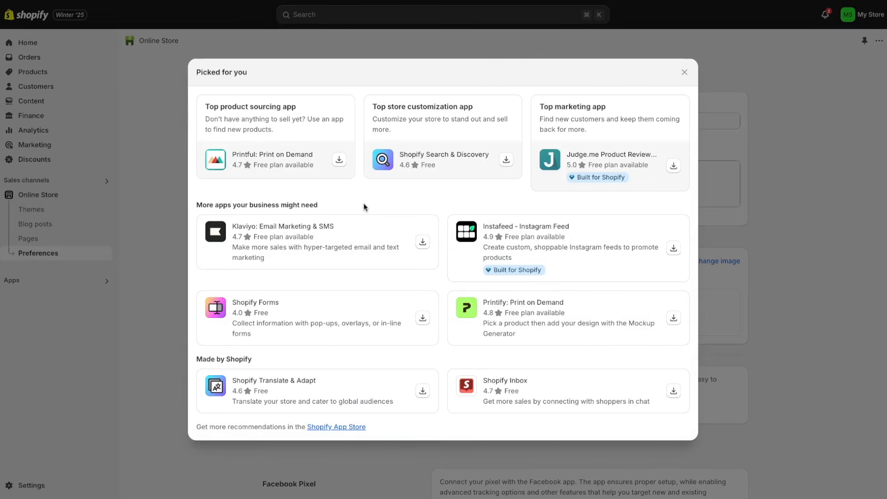
click(333, 427)
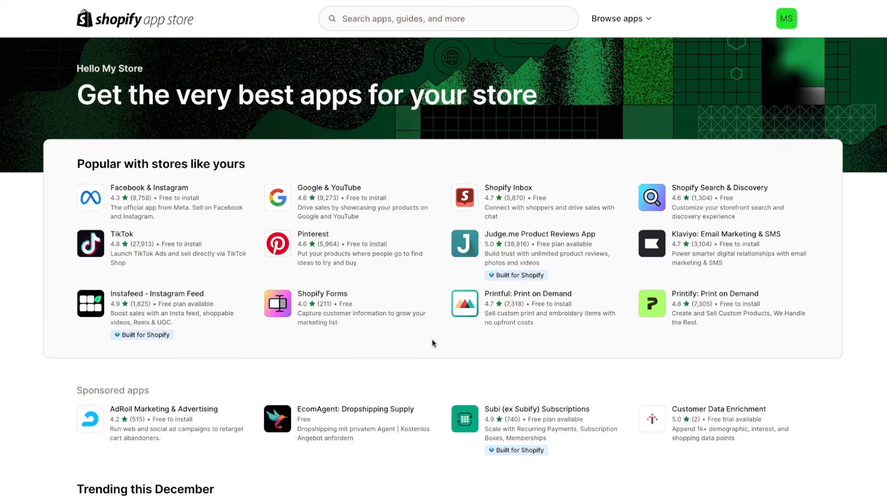
scroll(433, 340, down, 6)
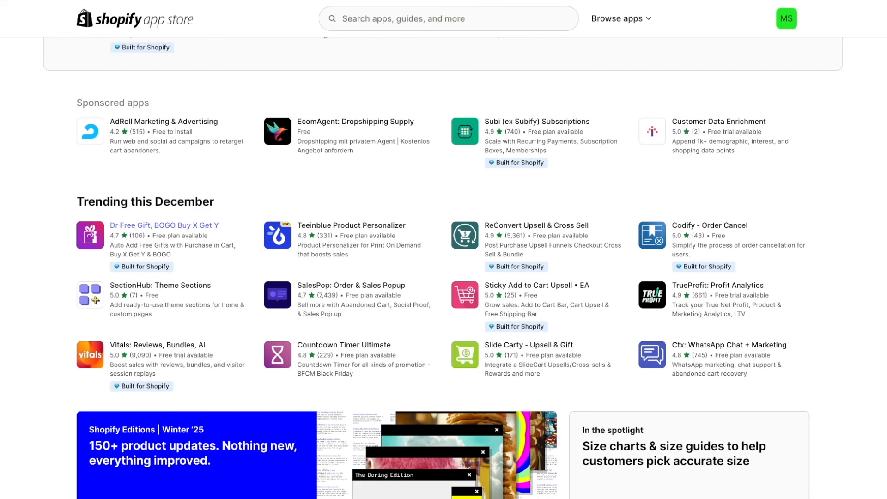
Open the AdRoll Marketing & Advertising app listing and examine its description, languages and integrations.
click(175, 124)
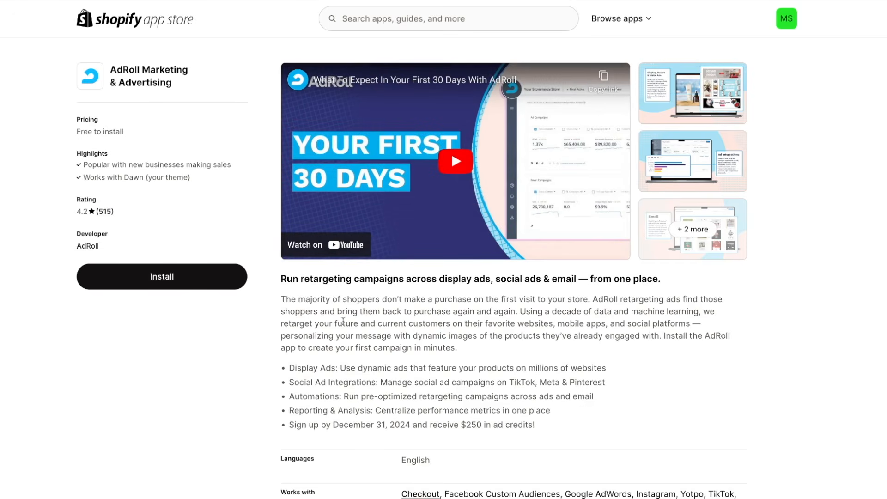
scroll(343, 322, down, 1)
scroll(343, 323, down, 2)
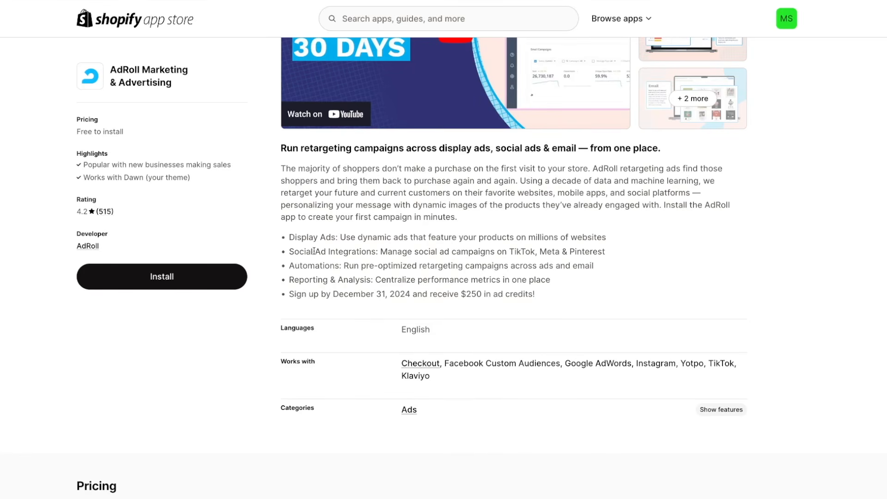
scroll(254, 106, up, 3)
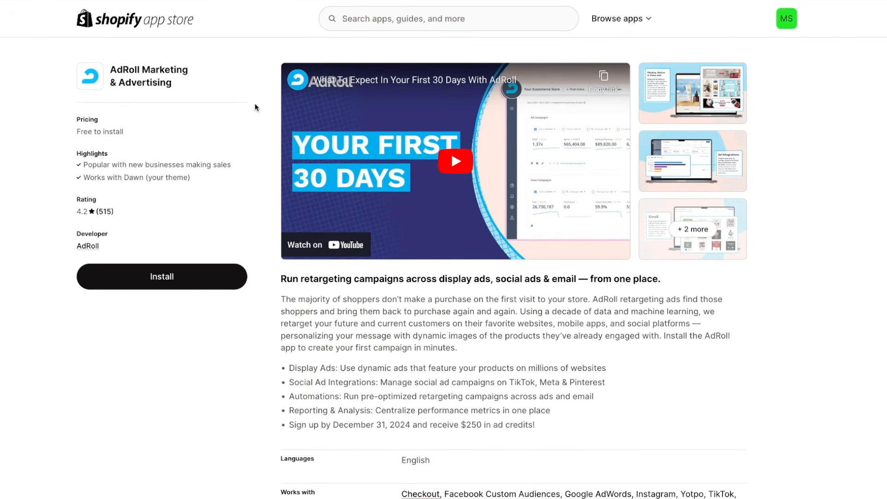